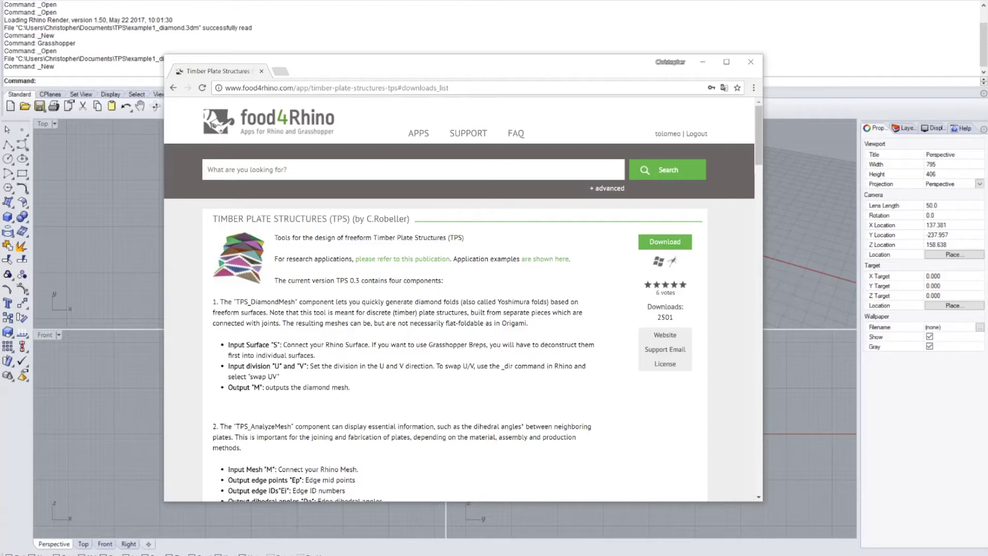
Switch from the browser to Rhino and open the example1_diamond model from the TPS documents folder
{"action": "left_click", "coordinate": [703, 62]}
{"action": "left_click", "coordinate": [25, 106]}
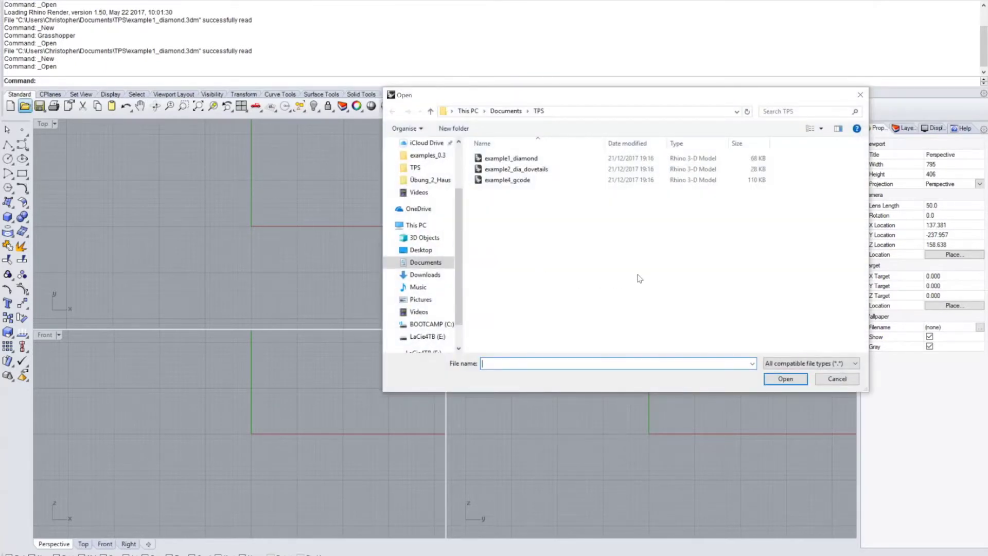
{"action": "double_click", "coordinate": [502, 159]}
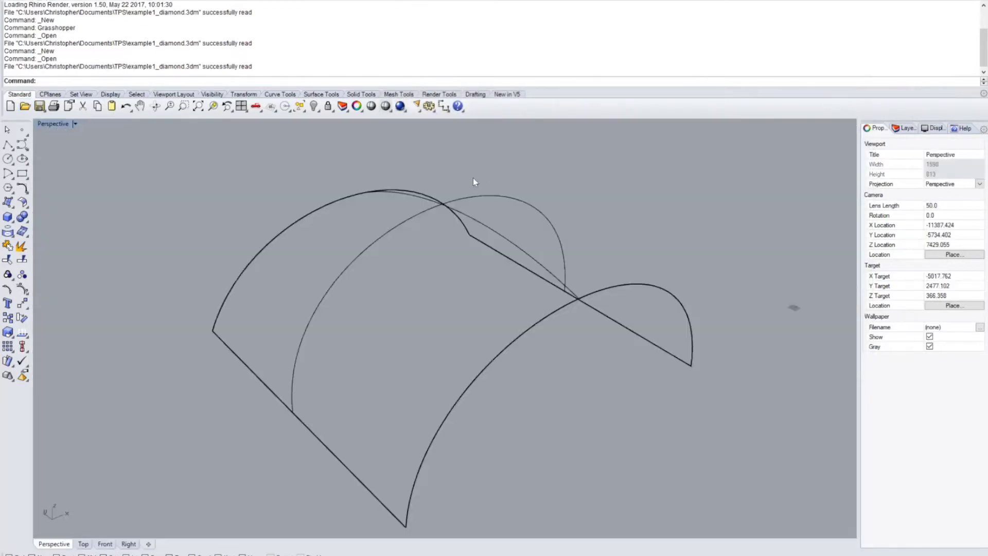
Set the perspective viewport to Shaded display mode and deselect the vault surface
{"action": "left_click", "coordinate": [475, 195]}
{"action": "left_click", "coordinate": [385, 106]}
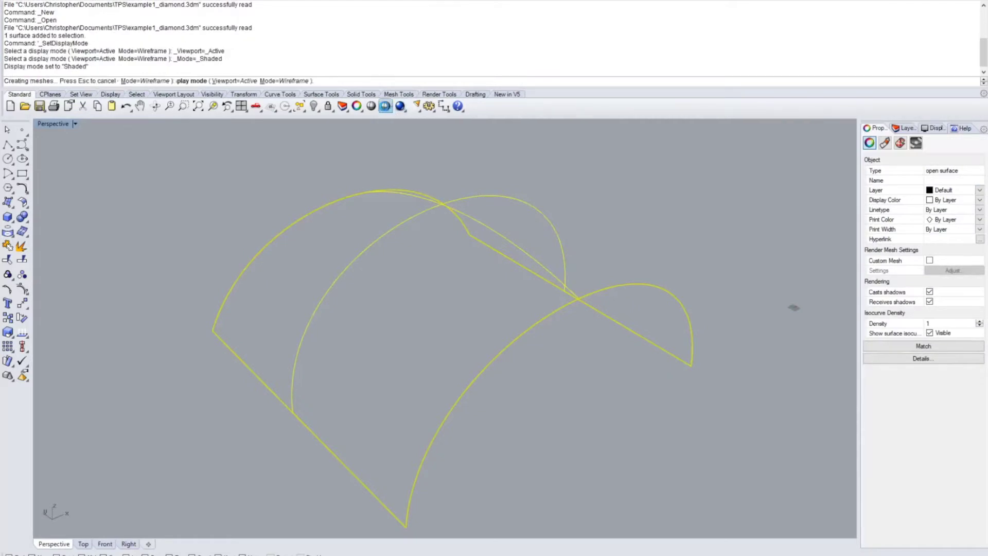
{"action": "right_click_drag", "start_coordinate": [536, 213], "coordinate": [627, 227]}
{"action": "left_click", "coordinate": [680, 228]}
{"action": "mouse_move", "coordinate": [559, 237]}
{"action": "right_mouse_down"}
{"action": "mouse_move", "coordinate": [651, 236]}
{"action": "mouse_move", "coordinate": [717, 214]}
{"action": "mouse_move", "coordinate": [521, 205]}
{"action": "mouse_move", "coordinate": [521, 216]}
{"action": "mouse_move", "coordinate": [530, 181]}
{"action": "right_mouse_up"}
Start Grasshopper and open the example1b_diamond_analyze definition from the TPS folder
{"action": "type", "text": "Grass"}
{"action": "key", "text": "Return"}
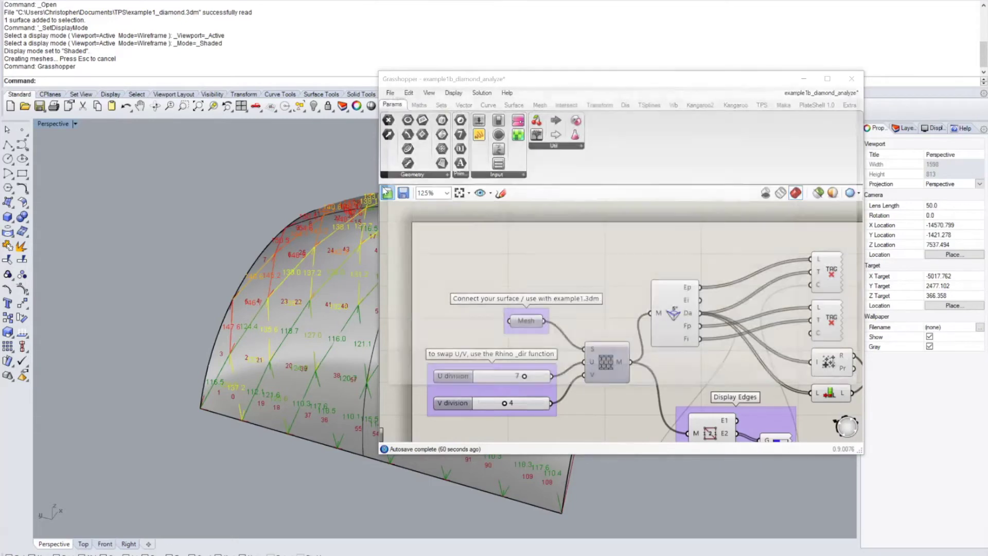
{"action": "left_click", "coordinate": [386, 192]}
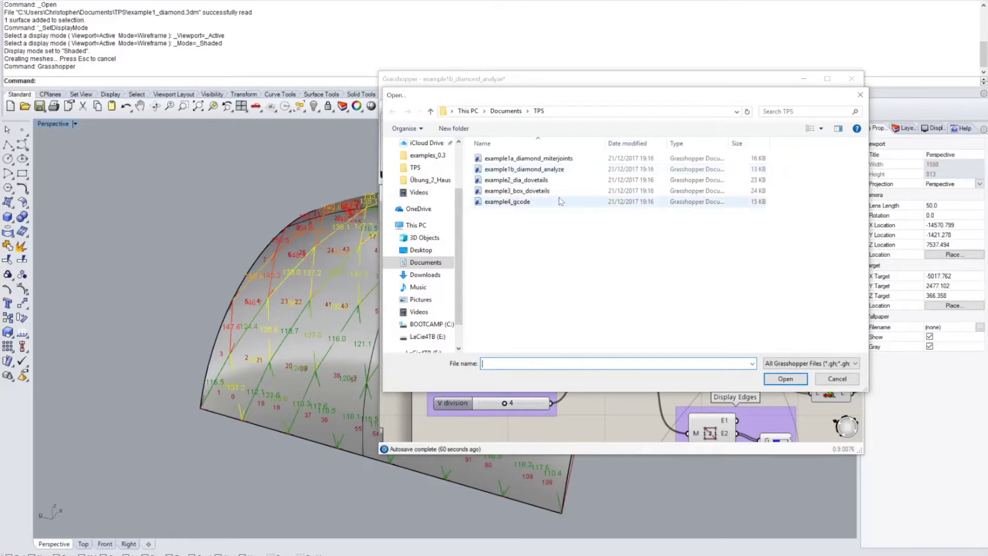
{"action": "double_click", "coordinate": [557, 170]}
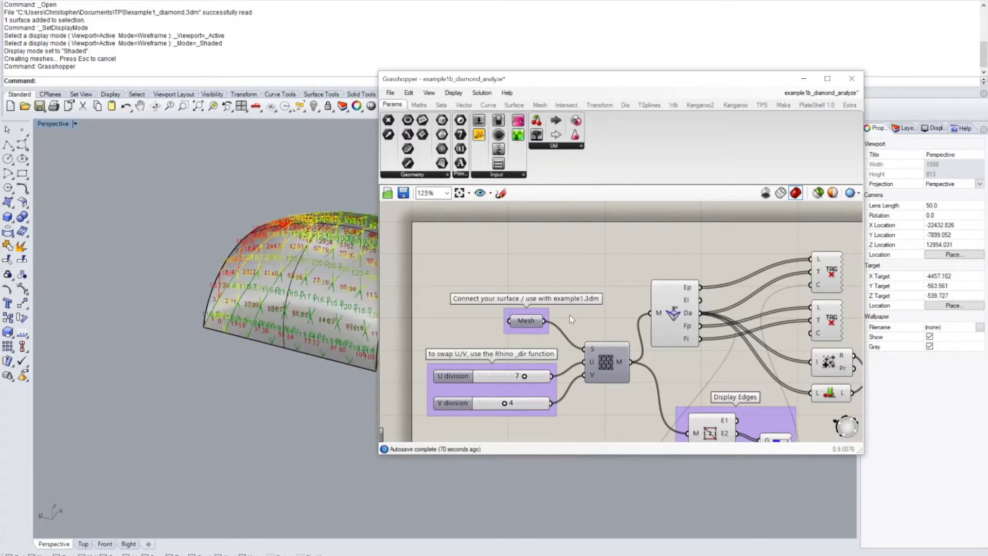
Hide the vault surface in the Rhino viewport so only the analyzed diamond mesh is displayed
{"action": "scroll", "coordinate": [567, 319], "scroll_direction": "up", "scroll_amount": 4}
{"action": "scroll", "coordinate": [309, 258], "scroll_direction": "up", "scroll_amount": 3}
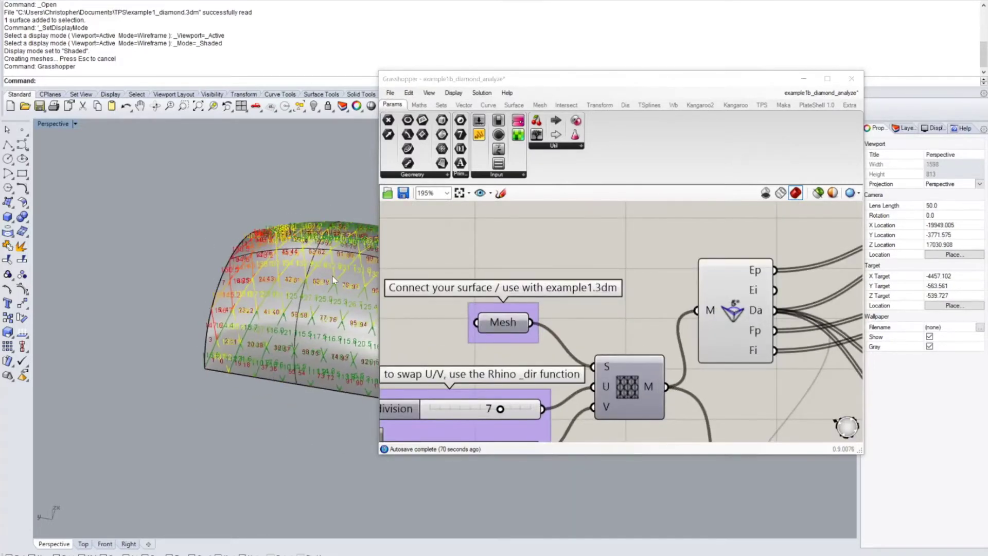
{"action": "scroll", "coordinate": [298, 271], "scroll_direction": "up", "scroll_amount": 5}
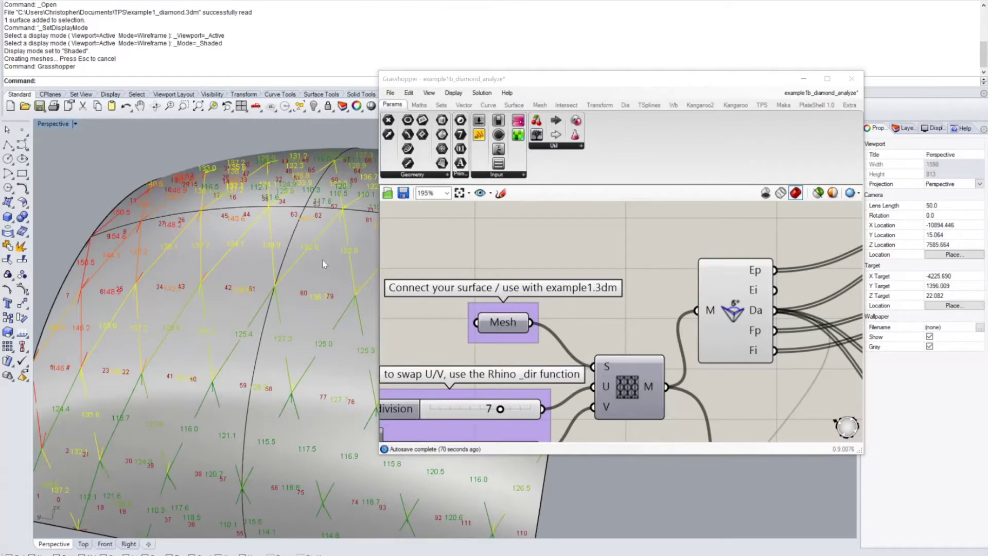
{"action": "scroll", "coordinate": [308, 258], "scroll_direction": "down", "scroll_amount": 5}
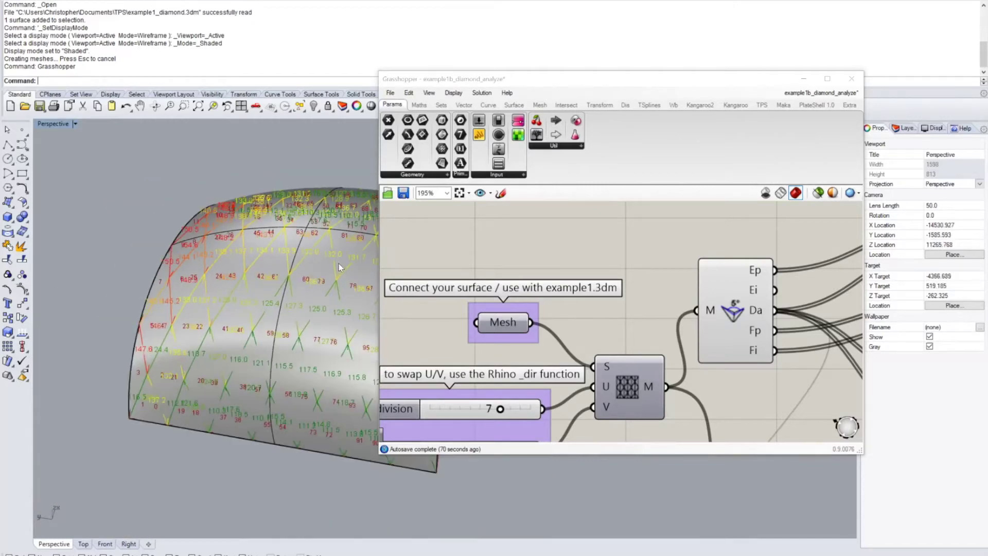
{"action": "left_click", "coordinate": [291, 266]}
{"action": "type", "text": "Hide"}
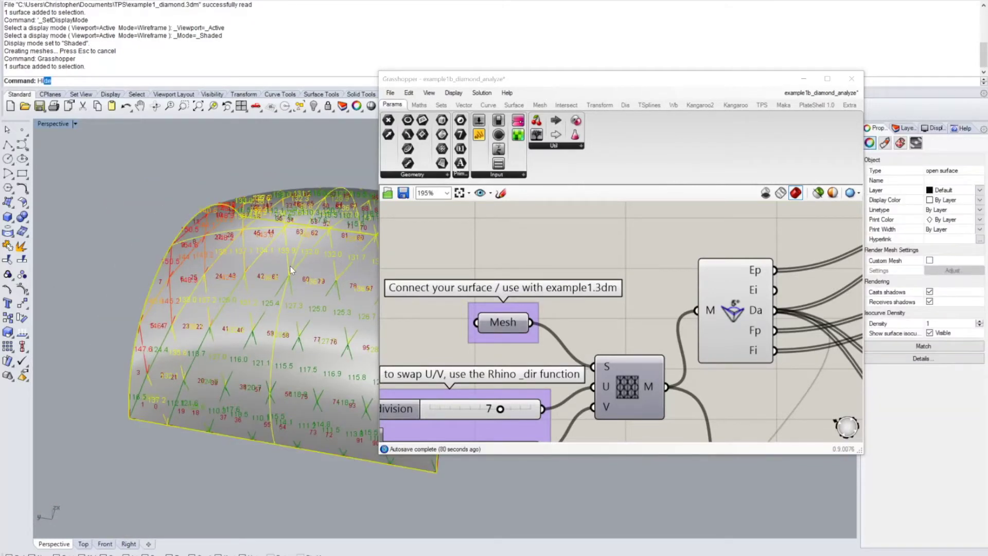
{"action": "key", "text": "Return"}
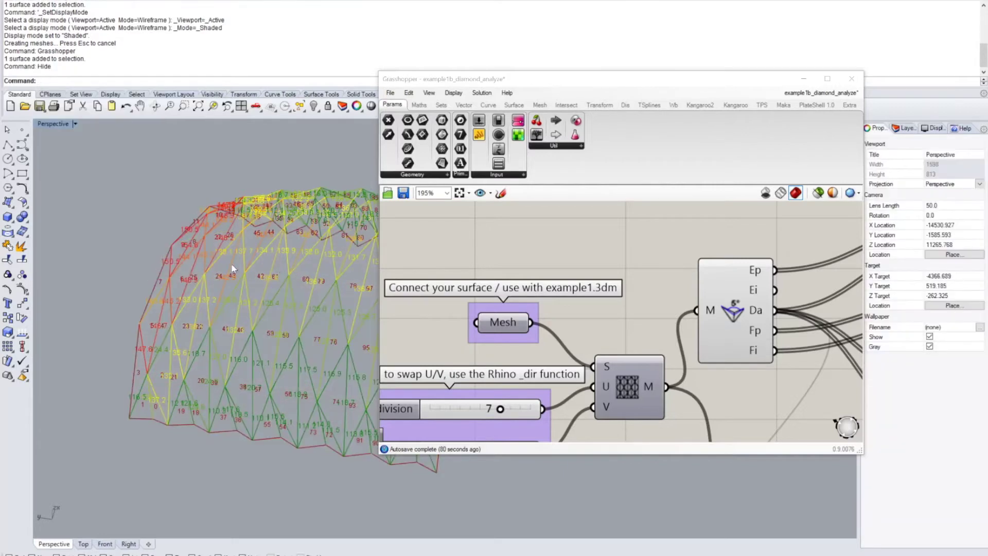
Examine the color-coded edges and dihedral angle labels across the diamond mesh, along with the Display Edges gradient group
{"action": "right_click_drag", "start_coordinate": [230, 264], "coordinate": [245, 304]}
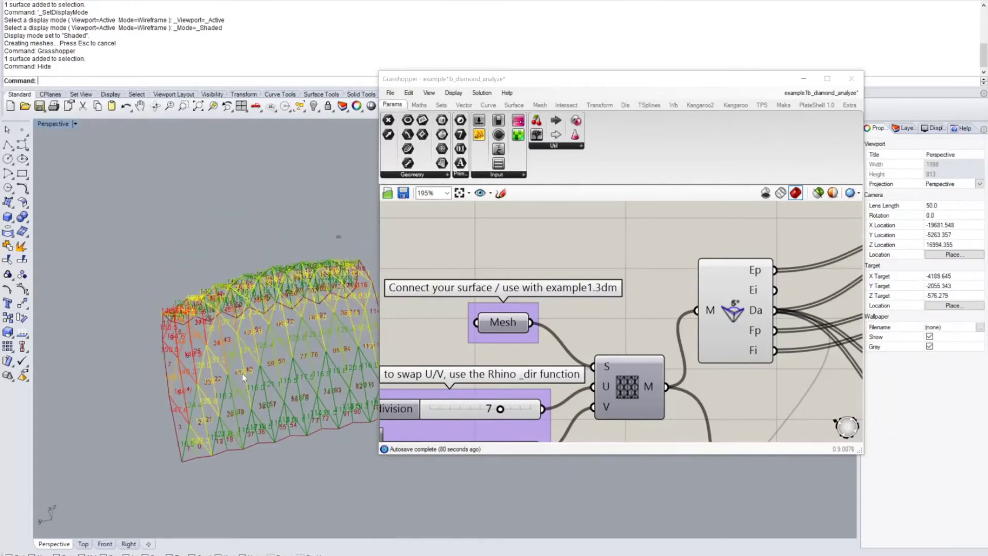
{"action": "scroll", "coordinate": [246, 386], "scroll_direction": "up", "scroll_amount": 5}
{"action": "right_click_drag", "start_coordinate": [682, 399], "coordinate": [502, 170]}
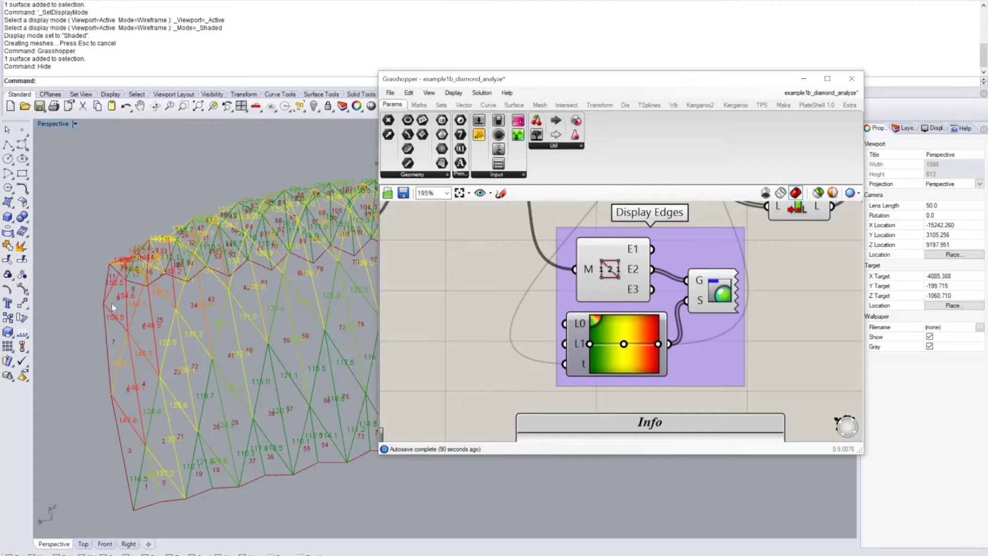
{"action": "scroll", "coordinate": [118, 326], "scroll_direction": "up", "scroll_amount": 5}
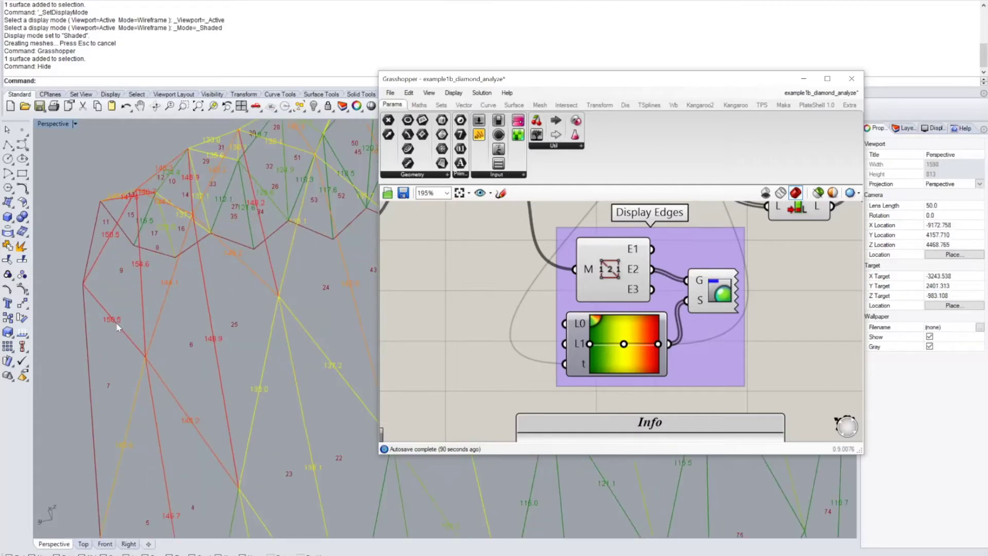
{"action": "scroll", "coordinate": [85, 318], "scroll_direction": "down", "scroll_amount": 5}
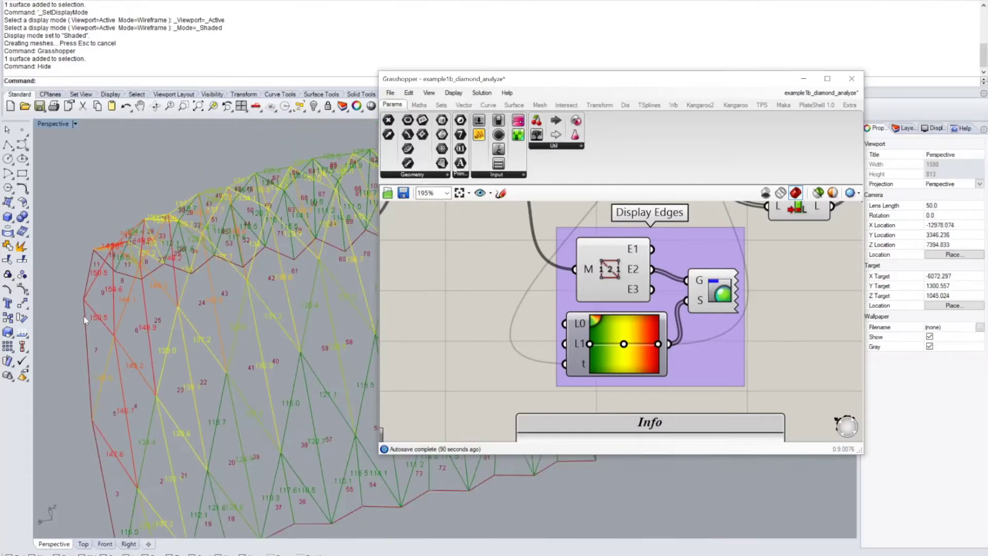
{"action": "scroll", "coordinate": [84, 316], "scroll_direction": "down", "scroll_amount": 4}
{"action": "scroll", "coordinate": [277, 359], "scroll_direction": "up", "scroll_amount": 6}
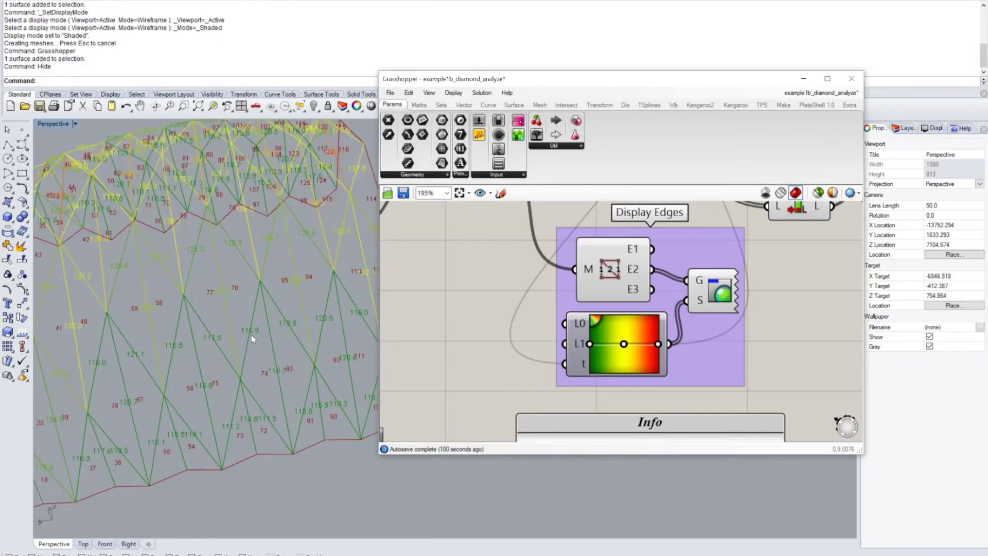
{"action": "scroll", "coordinate": [258, 337], "scroll_direction": "down", "scroll_amount": 6}
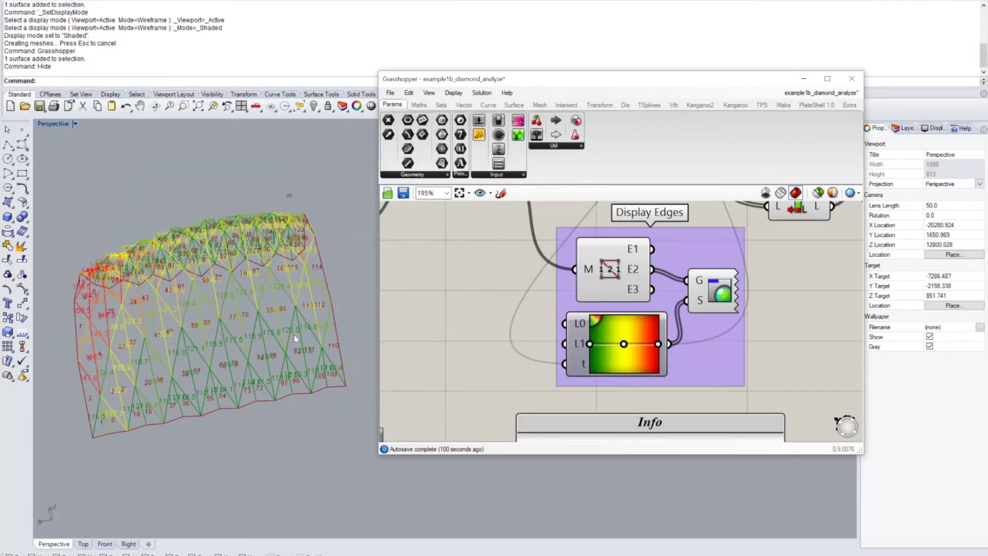
{"action": "scroll", "coordinate": [242, 304], "scroll_direction": "up", "scroll_amount": 5}
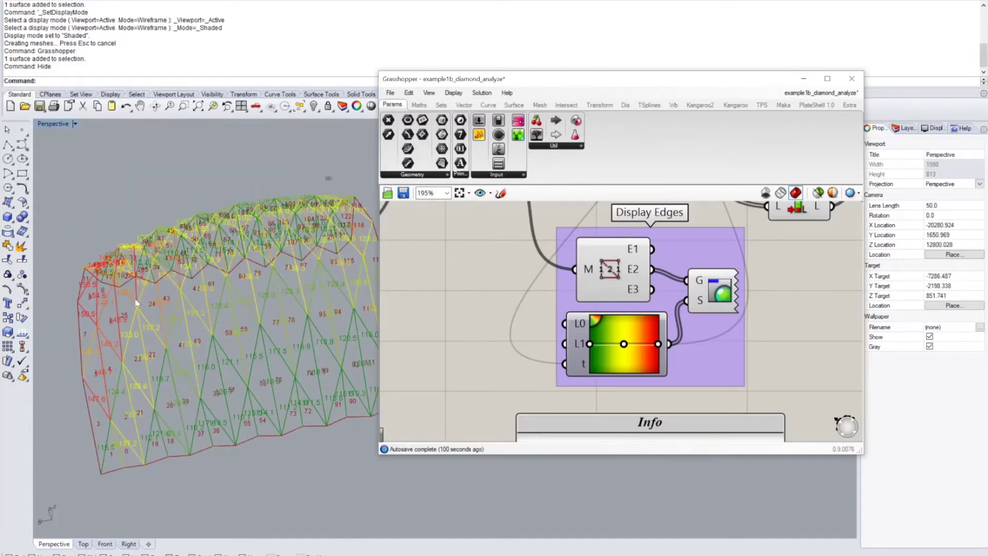
{"action": "right_click_drag", "start_coordinate": [243, 305], "coordinate": [245, 317]}
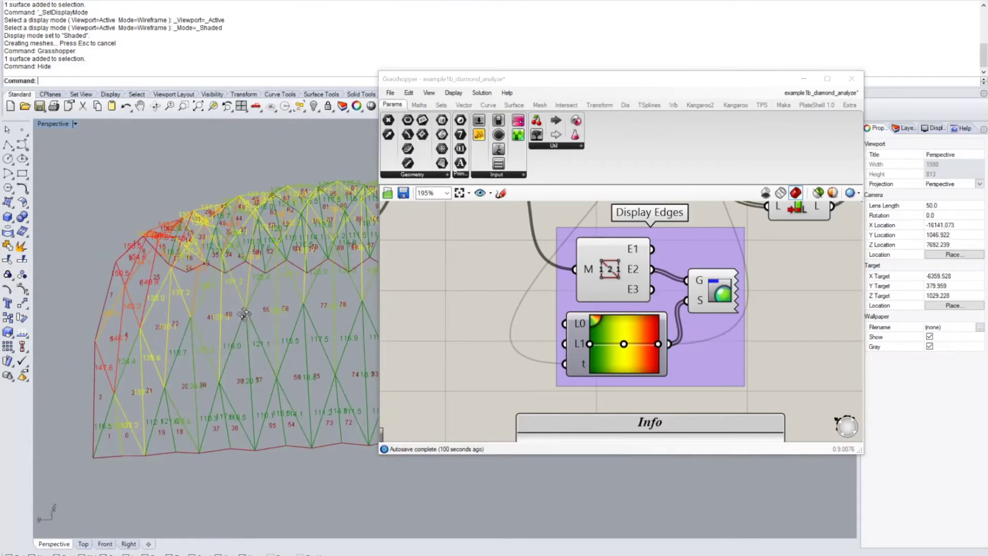
{"action": "scroll", "coordinate": [231, 334], "scroll_direction": "down", "scroll_amount": 4}
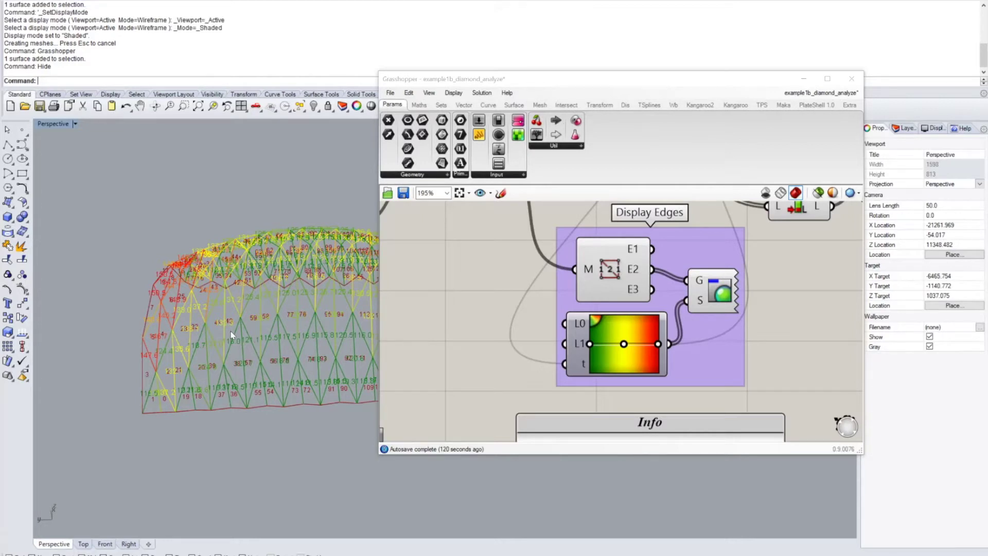
{"action": "scroll", "coordinate": [125, 342], "scroll_direction": "up", "scroll_amount": 3}
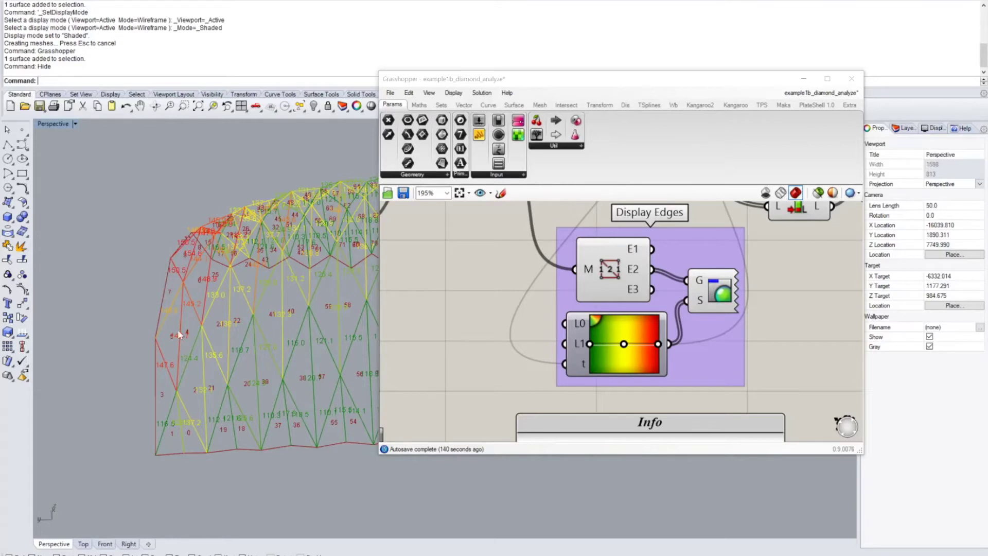
{"action": "right_click_drag", "start_coordinate": [255, 309], "coordinate": [315, 374]}
{"action": "scroll", "coordinate": [314, 370], "scroll_direction": "down", "scroll_amount": 3}
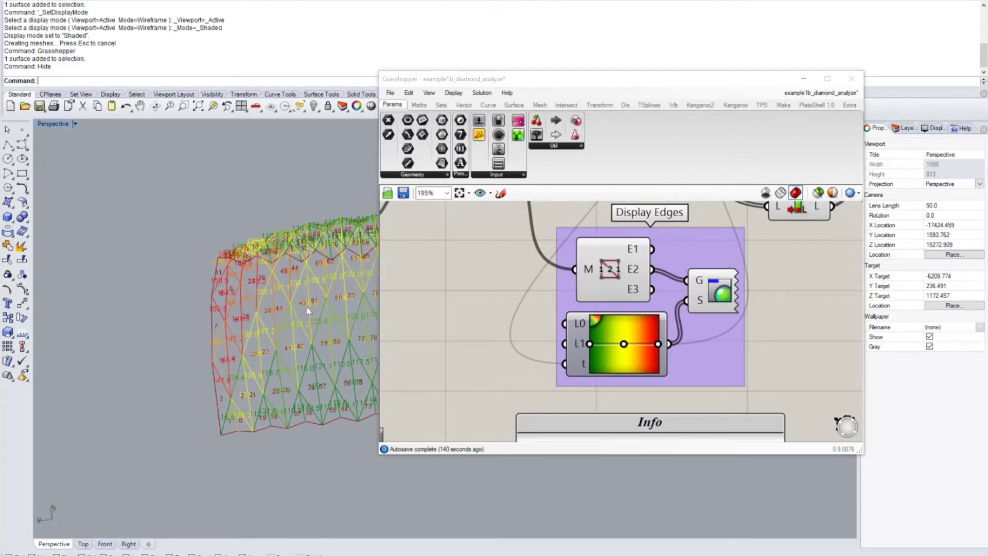
Set the diamond mesh's V division to 3 in the Grasshopper definition
{"action": "scroll", "coordinate": [286, 323], "scroll_direction": "down", "scroll_amount": 2}
{"action": "scroll", "coordinate": [493, 323], "scroll_direction": "down", "scroll_amount": 3}
{"action": "scroll", "coordinate": [493, 322], "scroll_direction": "up", "scroll_amount": 4}
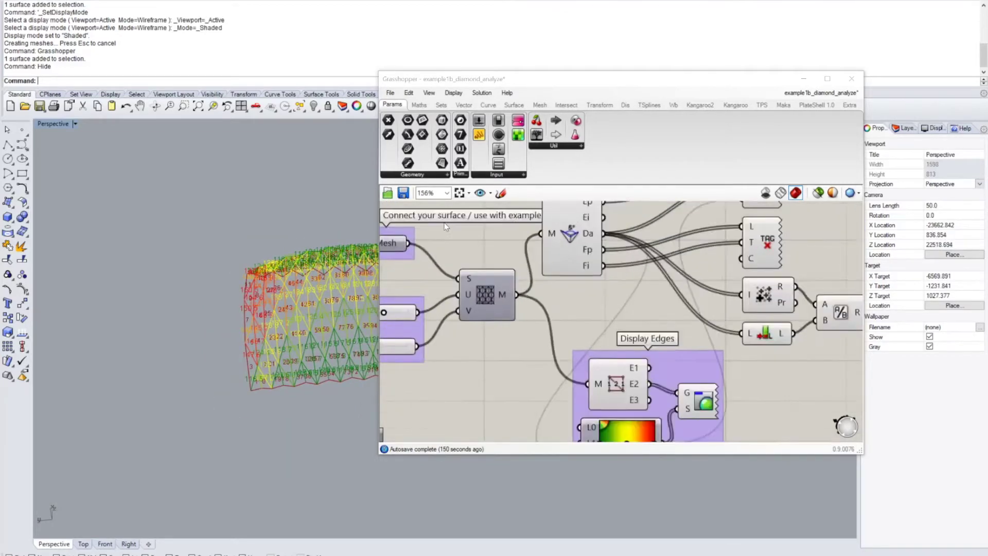
{"action": "scroll", "coordinate": [269, 308], "scroll_direction": "up", "scroll_amount": 3}
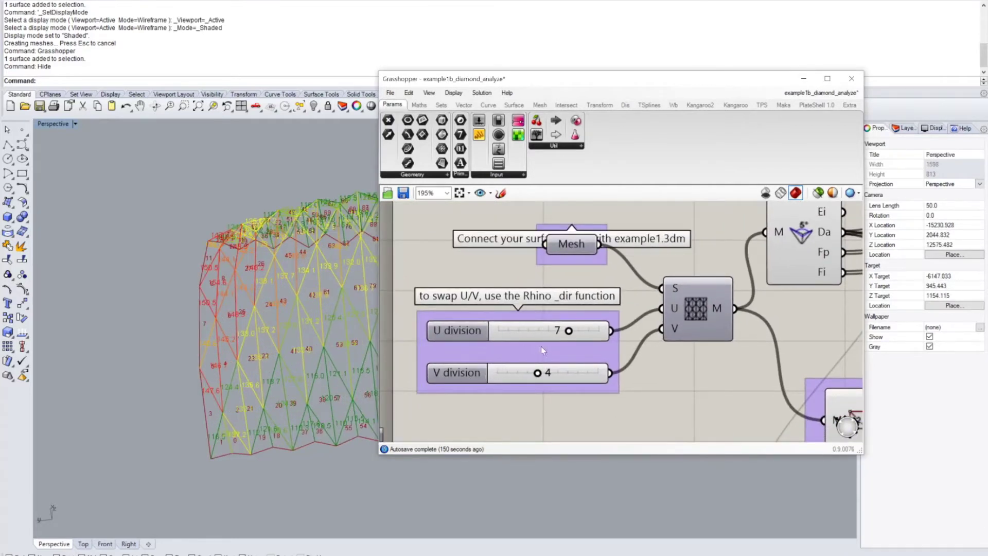
{"action": "left_click_drag", "start_coordinate": [537, 373], "coordinate": [530, 374]}
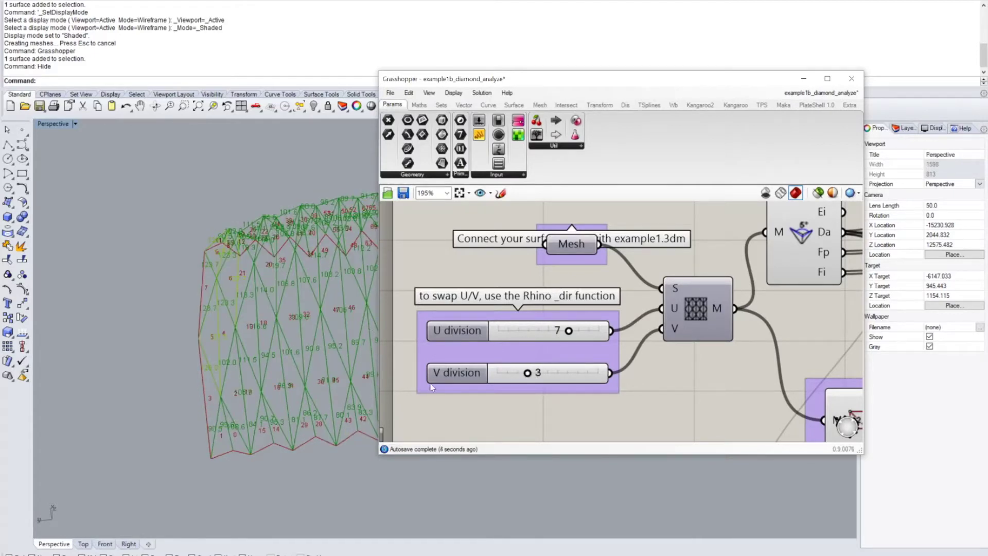
Examine the fold angles and edge colors of the coarser diamond mesh from several viewpoints
{"action": "right_click_drag", "start_coordinate": [226, 326], "coordinate": [288, 304]}
{"action": "scroll", "coordinate": [228, 325], "scroll_direction": "down", "scroll_amount": 6}
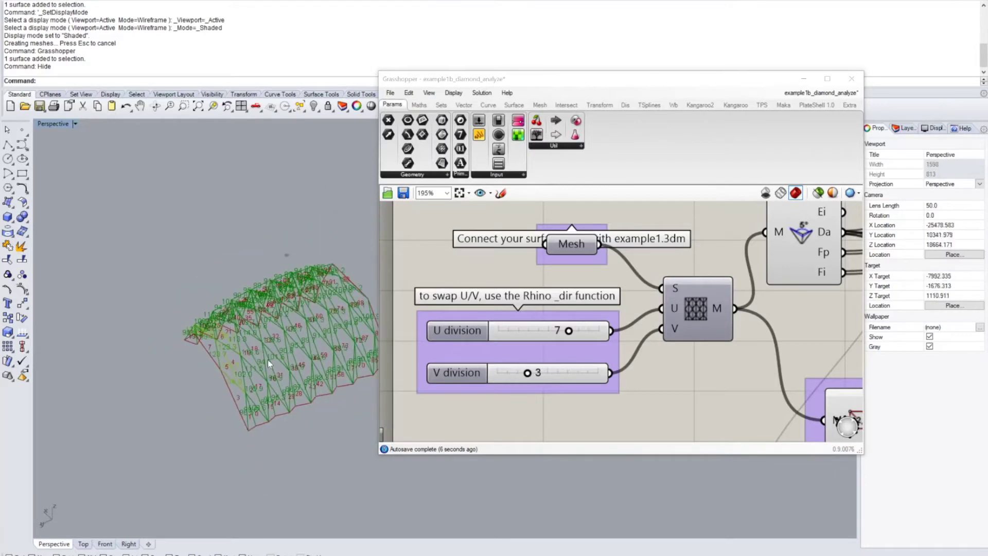
{"action": "scroll", "coordinate": [268, 360], "scroll_direction": "up", "scroll_amount": 6}
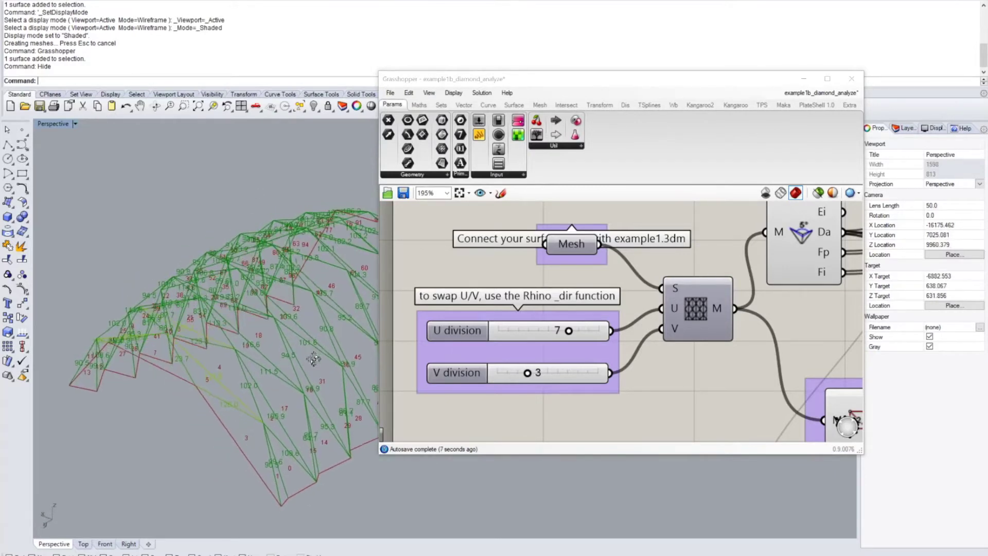
{"action": "right_click_drag", "start_coordinate": [314, 359], "coordinate": [323, 313]}
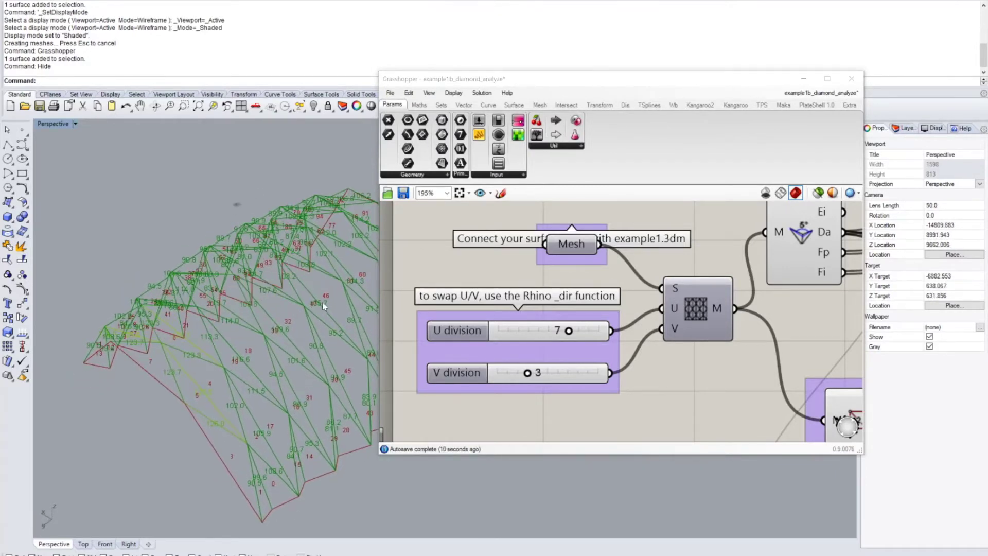
{"action": "scroll", "coordinate": [211, 365], "scroll_direction": "up", "scroll_amount": 4}
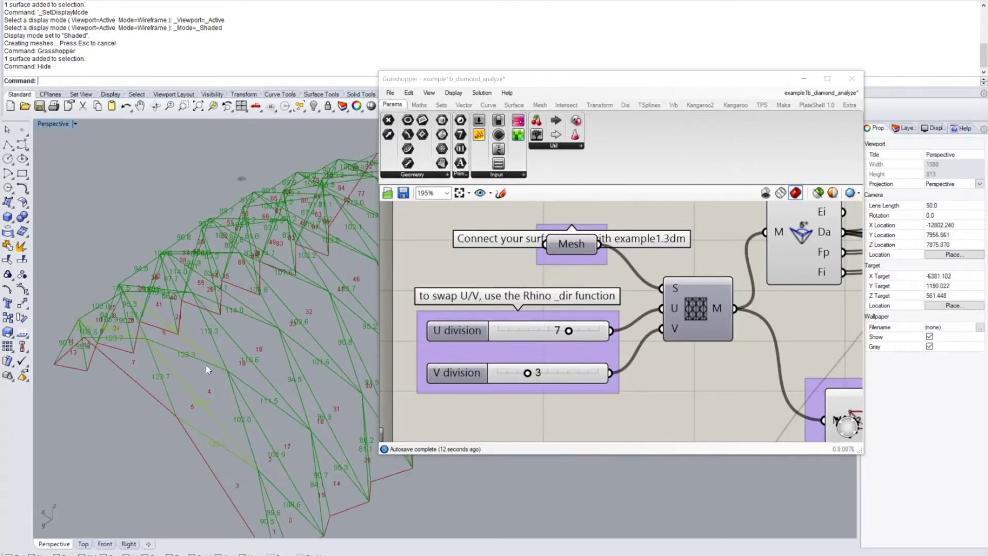
{"action": "scroll", "coordinate": [261, 369], "scroll_direction": "down", "scroll_amount": 6}
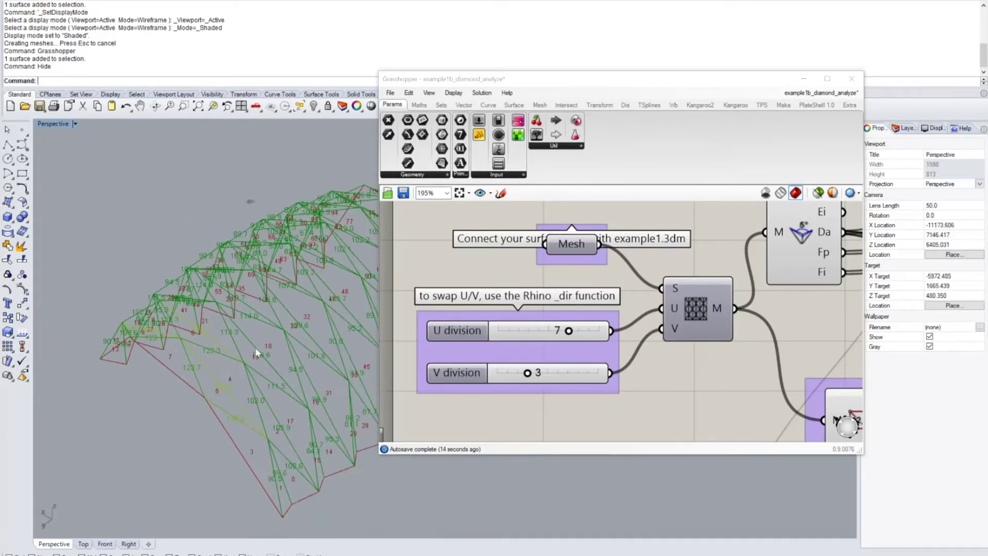
{"action": "scroll", "coordinate": [340, 379], "scroll_direction": "up", "scroll_amount": 2}
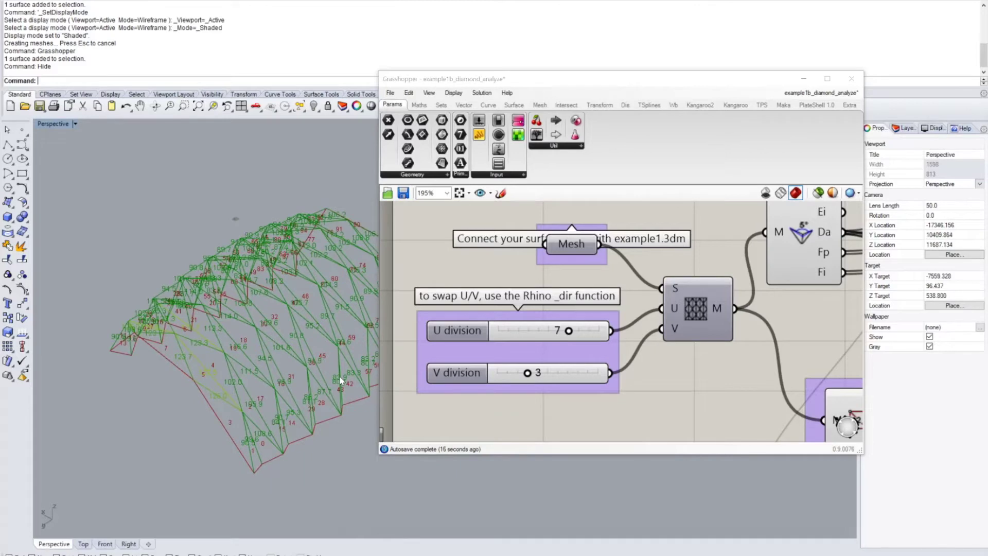
{"action": "scroll", "coordinate": [508, 317], "scroll_direction": "down", "scroll_amount": 5}
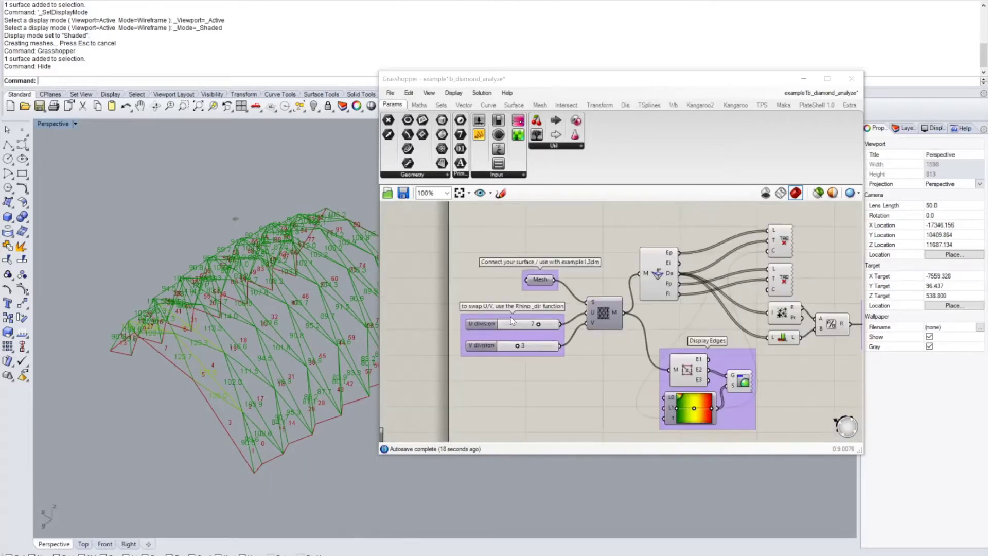
Open the example1a_diamond_miterjoints definition in Grasshopper and inspect the generated colored plates up close
{"action": "left_click", "coordinate": [386, 193]}
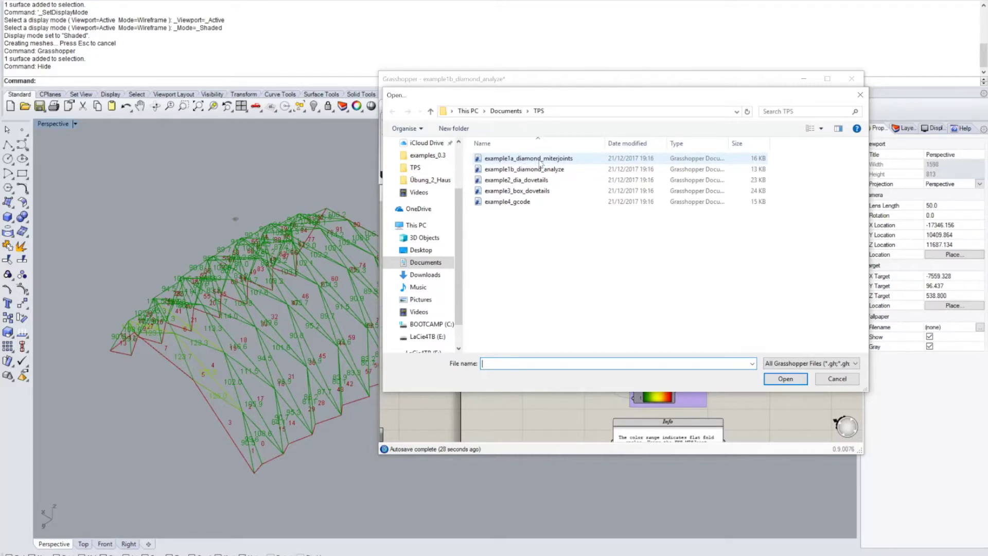
{"action": "double_click", "coordinate": [540, 159]}
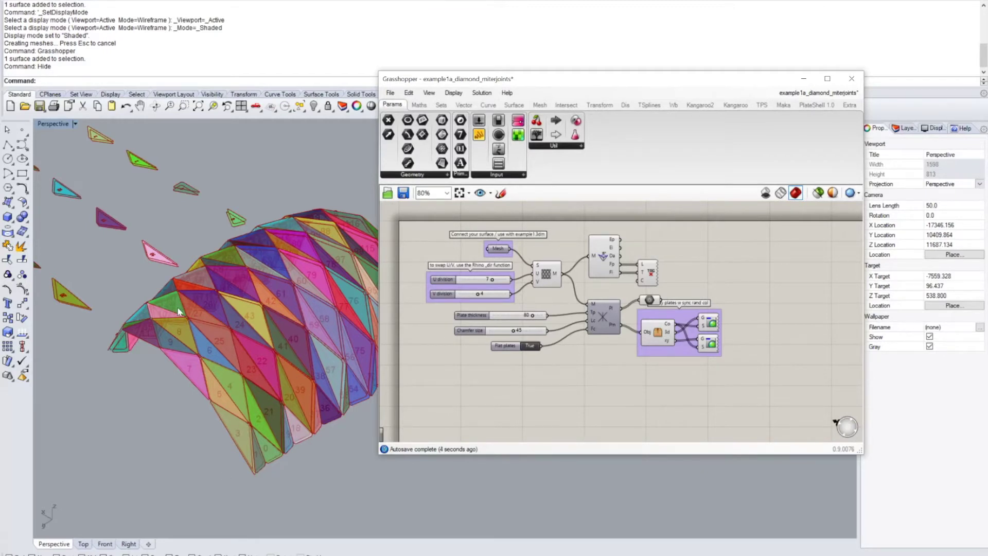
{"action": "scroll", "coordinate": [177, 311], "scroll_direction": "up", "scroll_amount": 3}
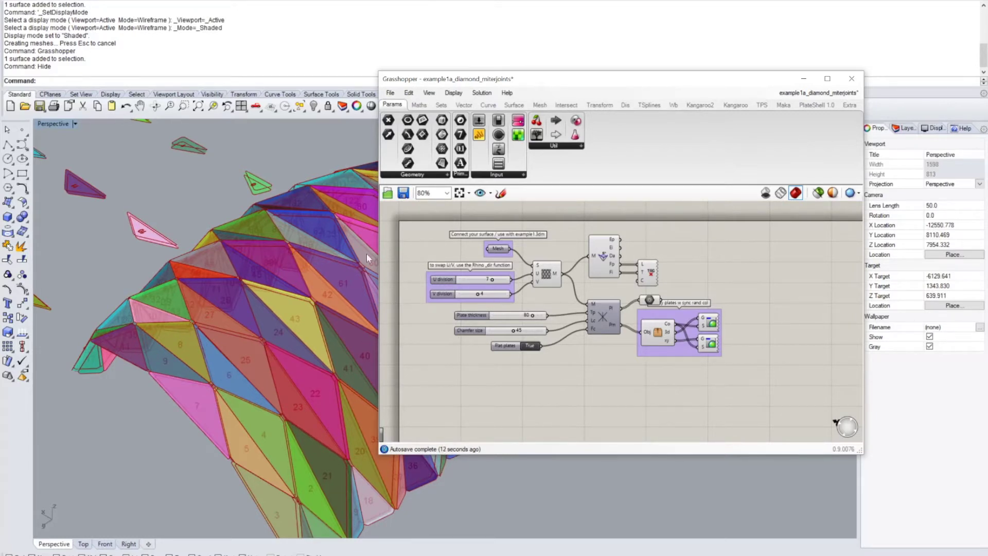
Inspect the flat and assembled plates, then reduce the plate thickness to 69
{"action": "left_click", "coordinate": [505, 250]}
{"action": "scroll", "coordinate": [495, 251], "scroll_direction": "up", "scroll_amount": 2}
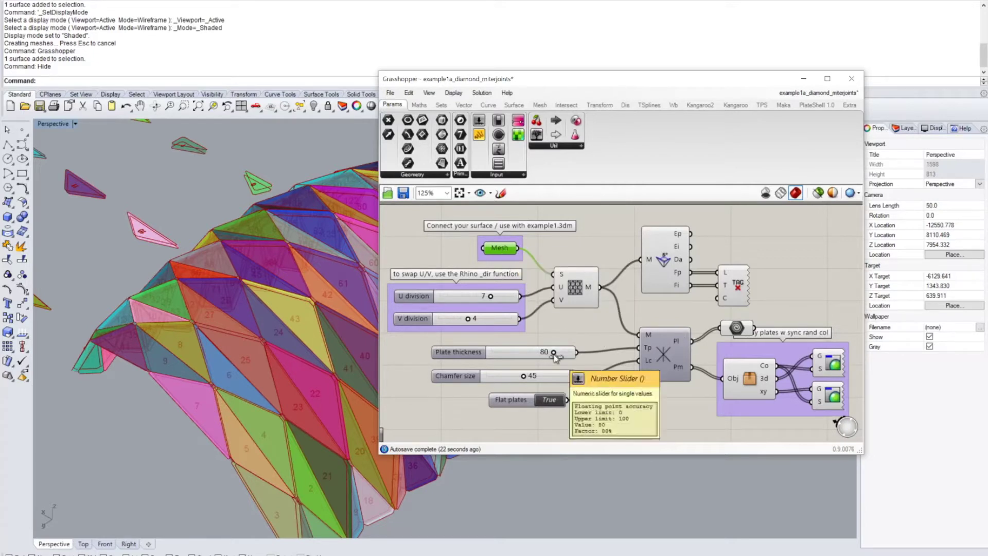
{"action": "right_click_drag", "start_coordinate": [286, 301], "coordinate": [332, 317]}
{"action": "scroll", "coordinate": [332, 317], "scroll_direction": "down", "scroll_amount": 18}
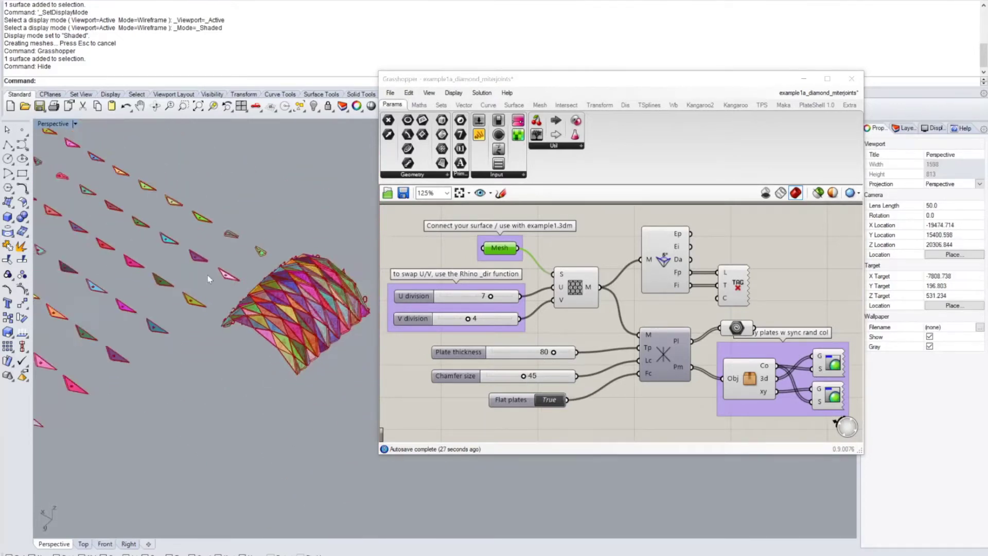
{"action": "scroll", "coordinate": [208, 275], "scroll_direction": "up", "scroll_amount": 6}
{"action": "scroll", "coordinate": [172, 278], "scroll_direction": "up", "scroll_amount": 6}
{"action": "right_click_drag", "start_coordinate": [277, 357], "coordinate": [269, 317]}
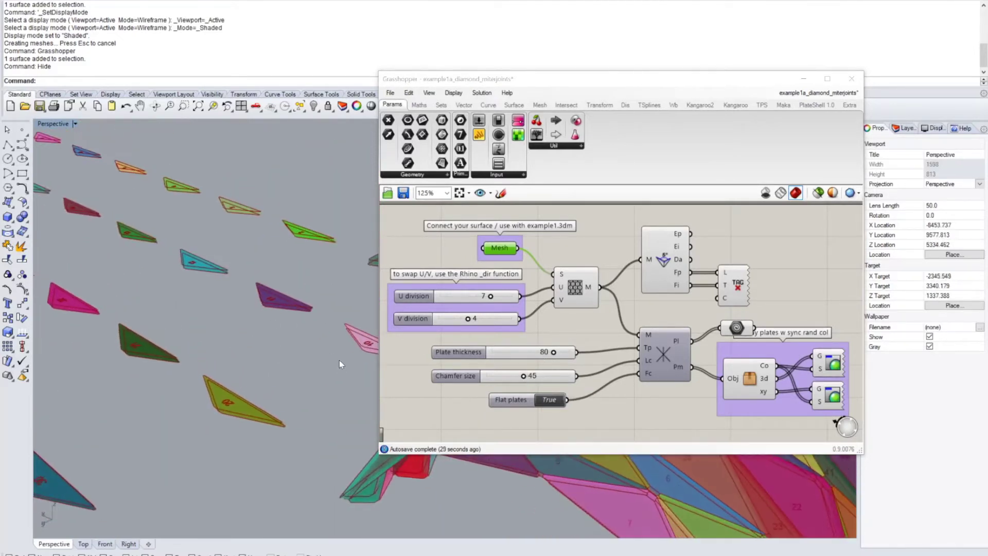
{"action": "scroll", "coordinate": [338, 360], "scroll_direction": "up", "scroll_amount": 4}
{"action": "left_click_drag", "start_coordinate": [554, 353], "coordinate": [545, 355]}
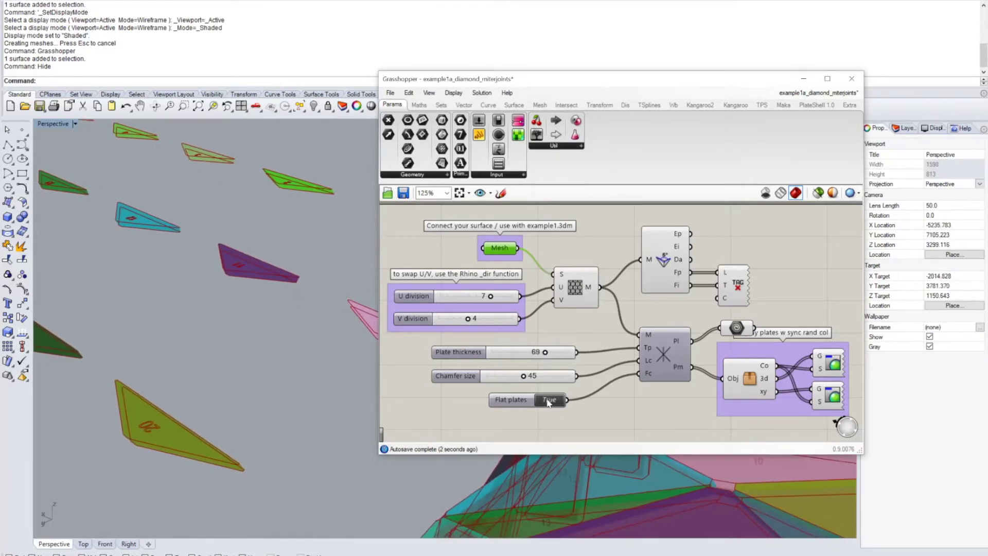
Set the plate thickness of the mitre-jointed plates to 50
{"action": "left_click", "coordinate": [549, 401]}
{"action": "scroll", "coordinate": [389, 373], "scroll_direction": "down", "scroll_amount": 4}
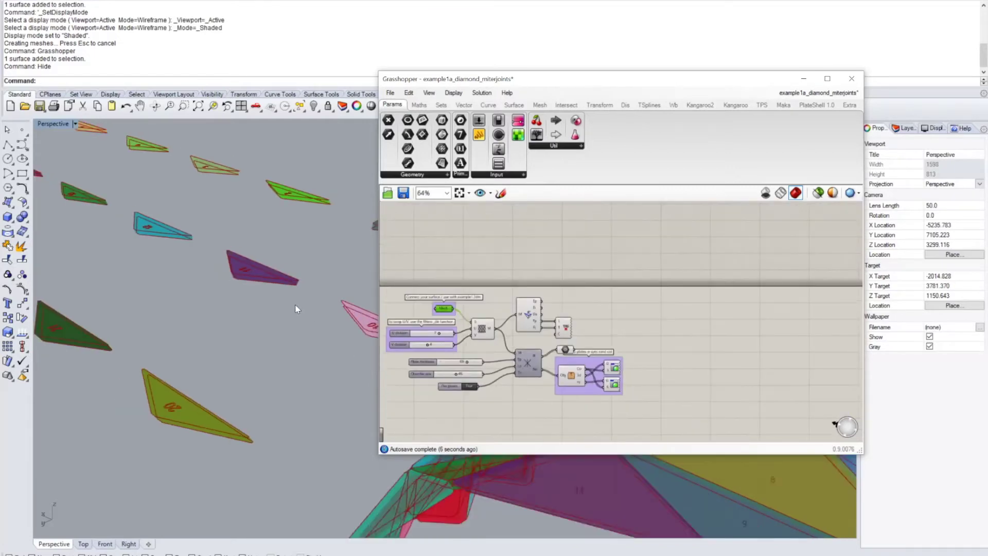
{"action": "scroll", "coordinate": [295, 304], "scroll_direction": "down", "scroll_amount": 8}
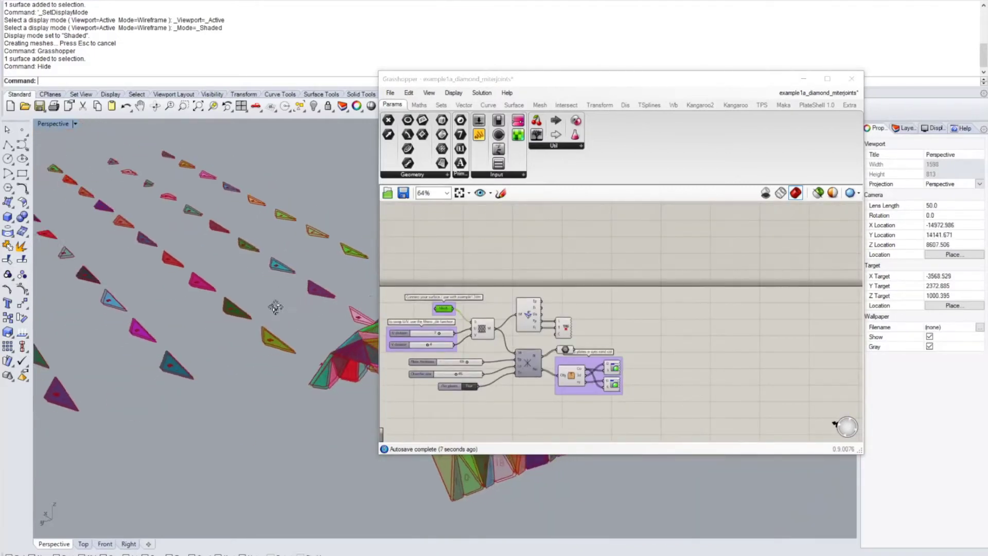
{"action": "scroll", "coordinate": [278, 304], "scroll_direction": "up", "scroll_amount": 8}
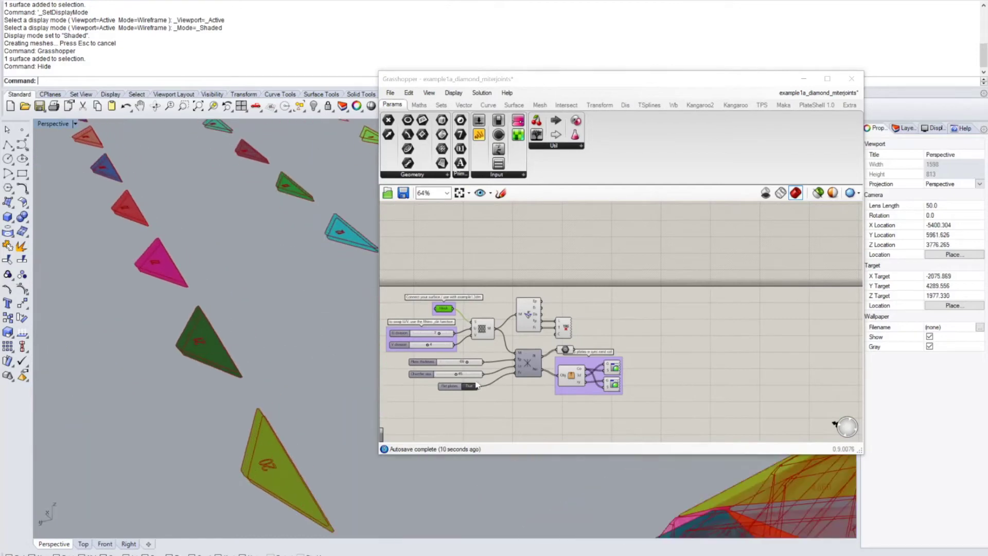
{"action": "scroll", "coordinate": [476, 385], "scroll_direction": "up", "scroll_amount": 8}
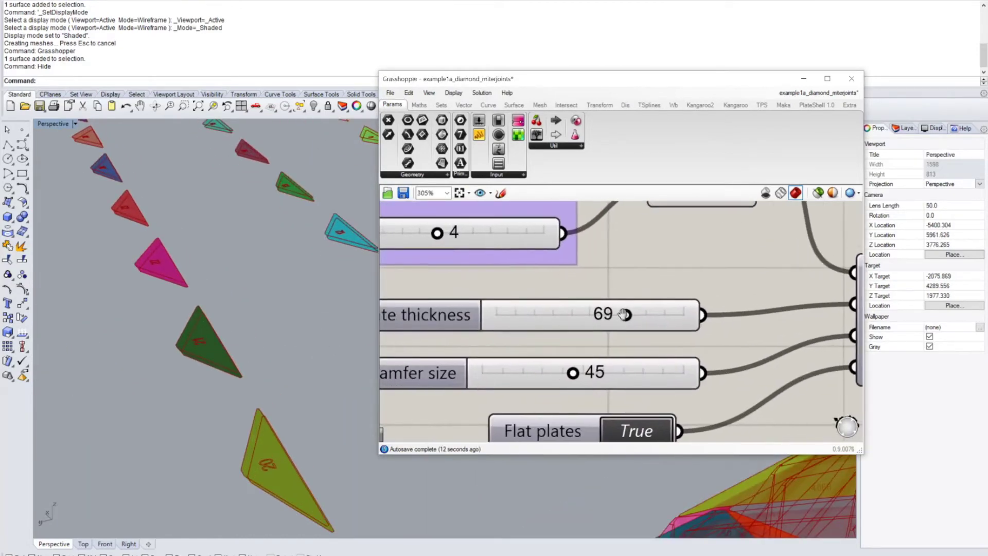
{"action": "left_click_drag", "start_coordinate": [625, 315], "coordinate": [585, 320]}
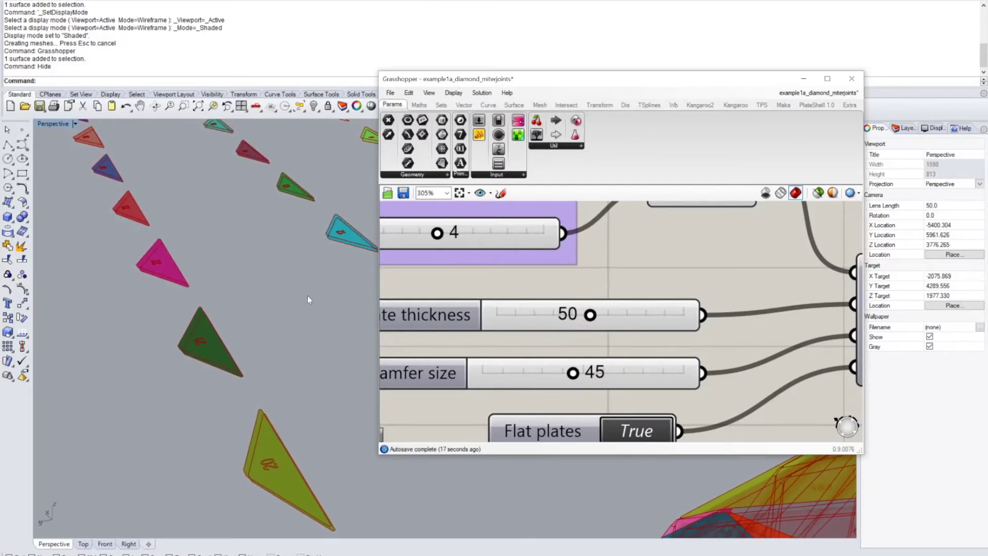
Examine the numbered flat plates and the mitre joints of the assembled shell from several viewpoints
{"action": "right_click_drag", "start_coordinate": [308, 300], "coordinate": [128, 351]}
{"action": "scroll", "coordinate": [130, 353], "scroll_direction": "down", "scroll_amount": 10}
{"action": "scroll", "coordinate": [307, 315], "scroll_direction": "up", "scroll_amount": 10}
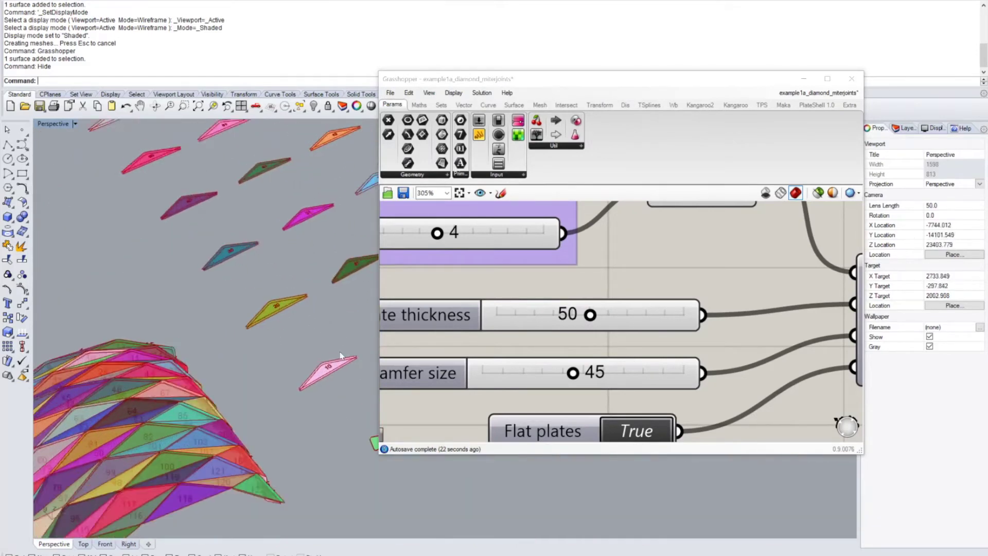
{"action": "scroll", "coordinate": [327, 344], "scroll_direction": "down", "scroll_amount": 10}
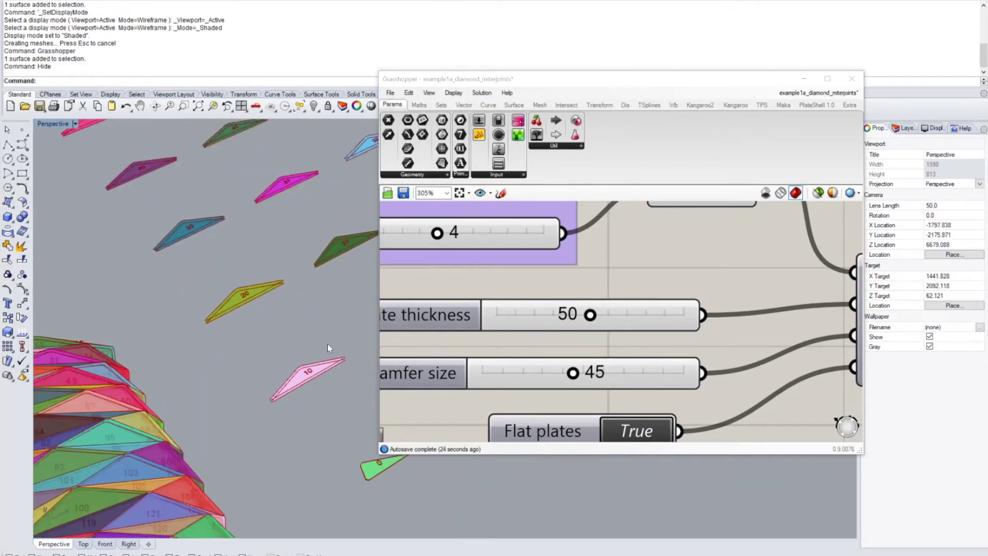
{"action": "right_click_drag", "start_coordinate": [332, 344], "coordinate": [116, 384]}
{"action": "scroll", "coordinate": [118, 386], "scroll_direction": "up", "scroll_amount": 5}
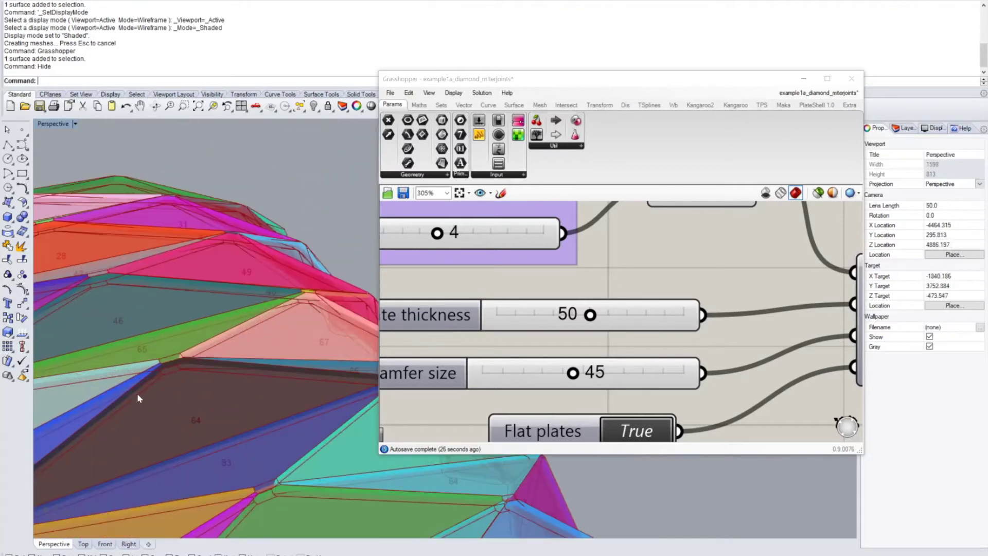
{"action": "scroll", "coordinate": [232, 342], "scroll_direction": "down", "scroll_amount": 8}
{"action": "scroll", "coordinate": [155, 437], "scroll_direction": "up", "scroll_amount": 4}
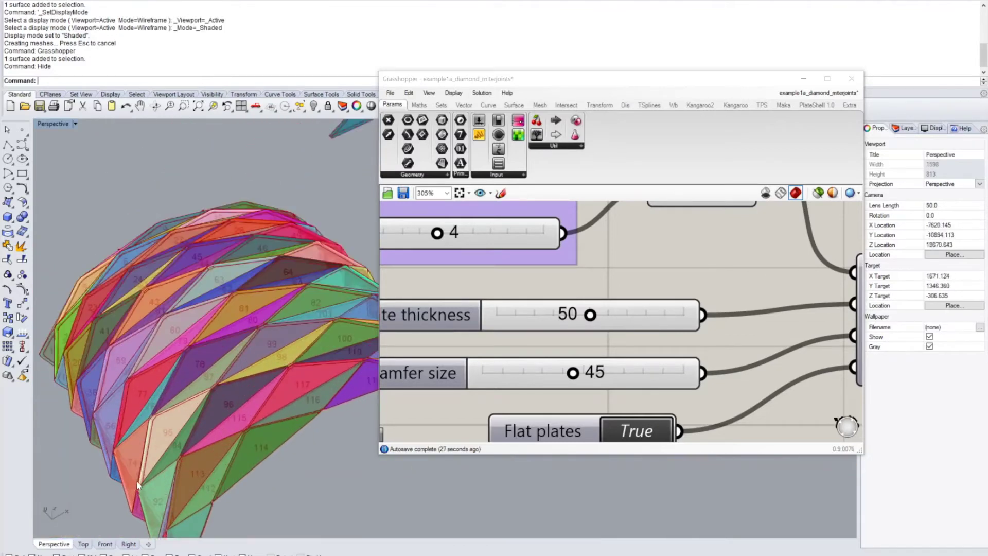
{"action": "right_click_drag", "start_coordinate": [144, 474], "coordinate": [205, 463]}
{"action": "scroll", "coordinate": [283, 456], "scroll_direction": "down", "scroll_amount": 5}
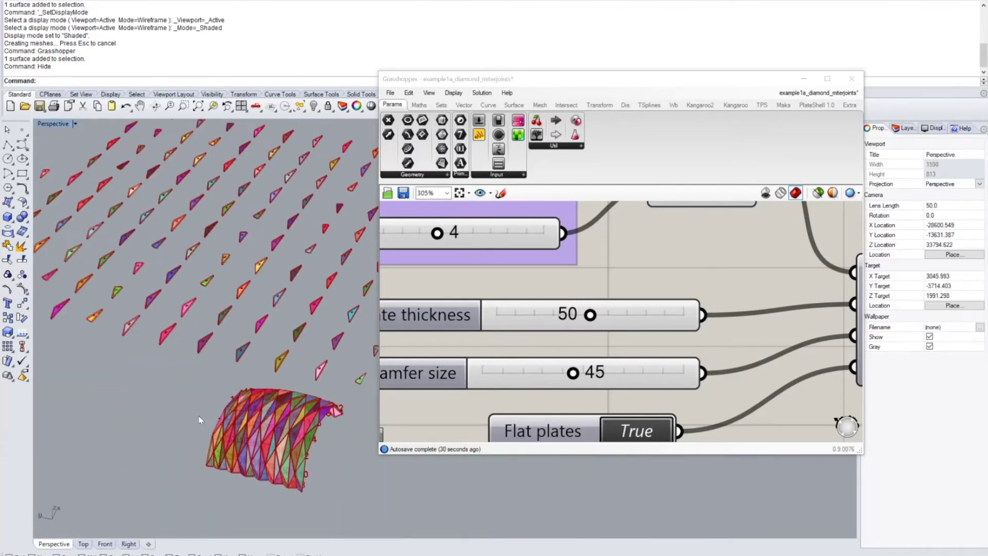
{"action": "scroll", "coordinate": [397, 315], "scroll_direction": "down", "scroll_amount": 6}
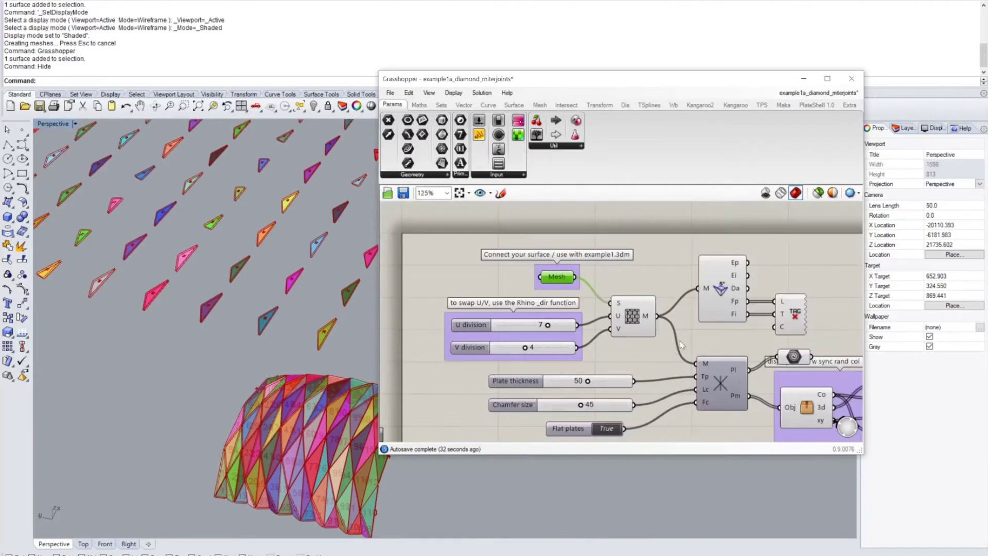
Try out the V division of the diamond mesh, set it to 4, and inspect the resulting plate layout
{"action": "scroll", "coordinate": [681, 341], "scroll_direction": "up", "scroll_amount": 3}
{"action": "left_click", "coordinate": [628, 320]}
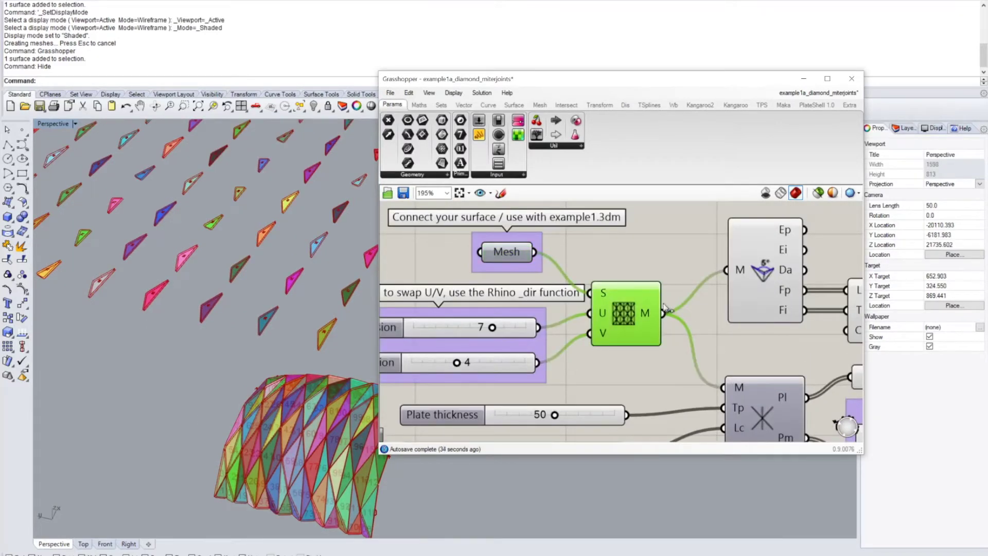
{"action": "right_click_drag", "start_coordinate": [547, 327], "coordinate": [636, 304]}
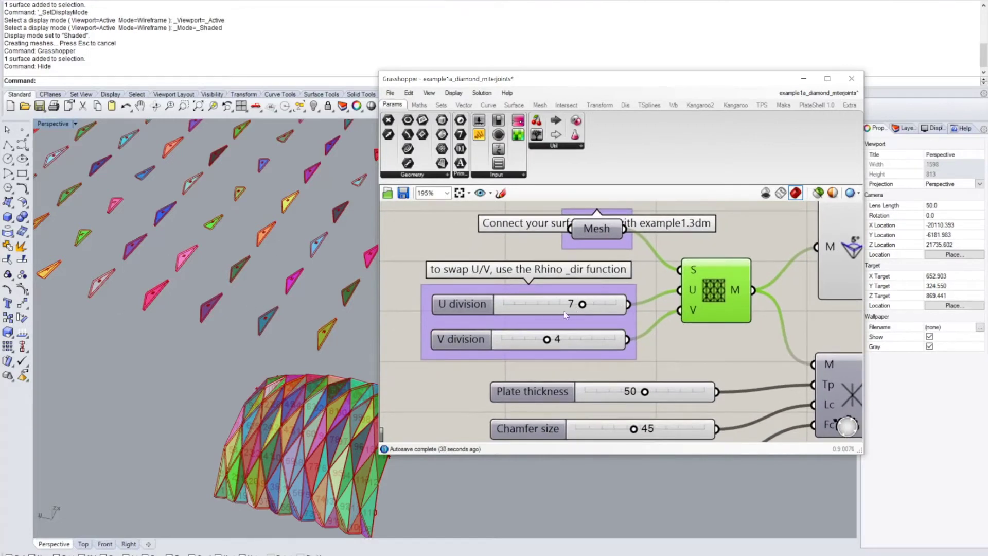
{"action": "mouse_move", "coordinate": [549, 342]}
{"action": "left_mouse_down"}
{"action": "mouse_move", "coordinate": [526, 341]}
{"action": "mouse_move", "coordinate": [572, 340]}
{"action": "mouse_move", "coordinate": [551, 341]}
{"action": "left_mouse_up"}
{"action": "right_click_drag", "start_coordinate": [330, 302], "coordinate": [302, 296]}
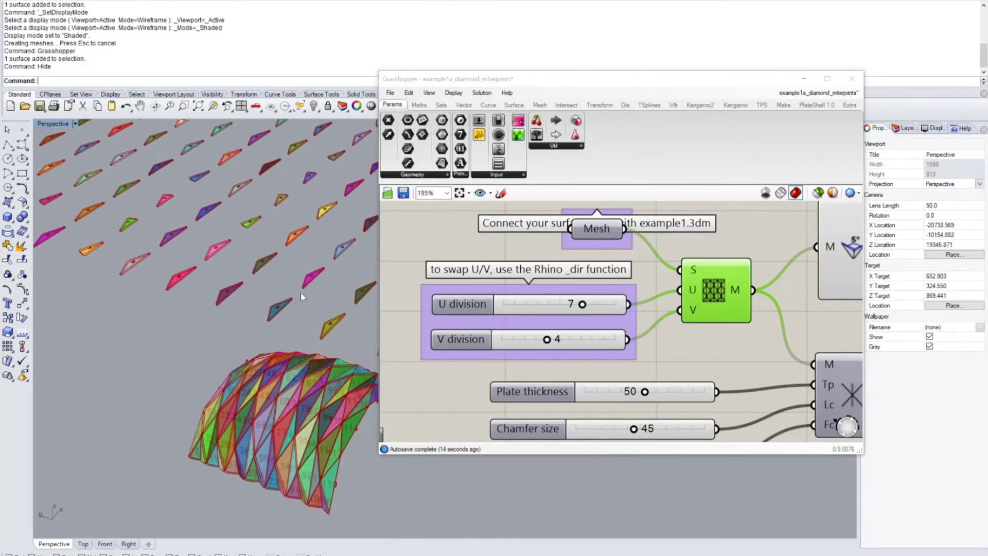
{"action": "scroll", "coordinate": [300, 292], "scroll_direction": "down", "scroll_amount": 11}
{"action": "scroll", "coordinate": [332, 296], "scroll_direction": "up", "scroll_amount": 9}
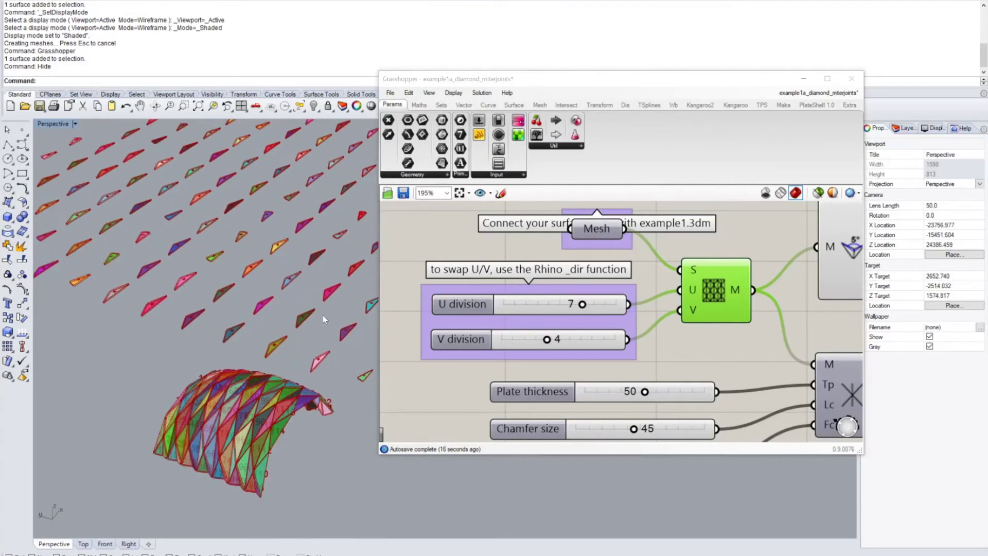
{"action": "right_click_drag", "start_coordinate": [317, 331], "coordinate": [303, 331]}
{"action": "scroll", "coordinate": [315, 280], "scroll_direction": "up", "scroll_amount": 10}
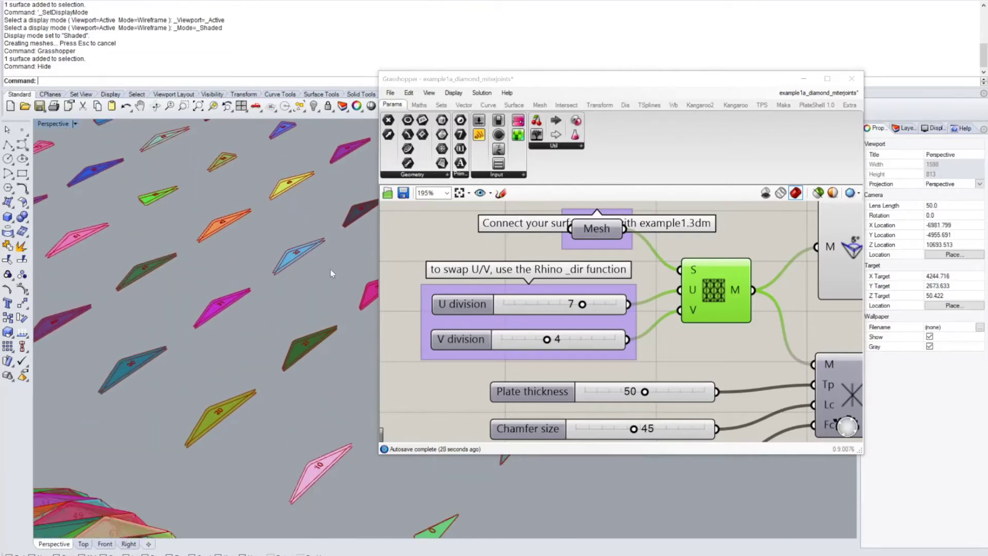
Bake the plate outlines from the geometry parameter on the Pl output into the Rhino document with default attributes
{"action": "scroll", "coordinate": [655, 313], "scroll_direction": "down", "scroll_amount": 5}
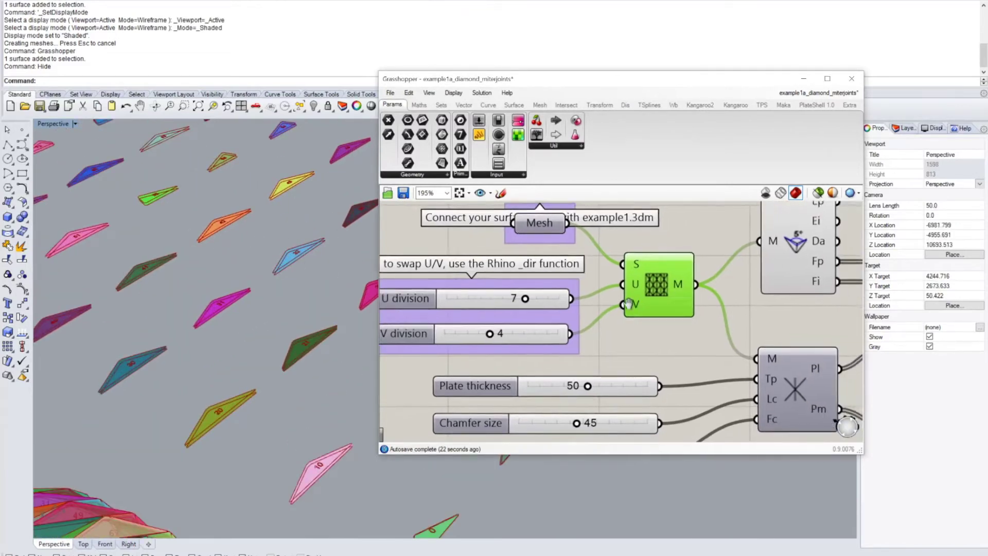
{"action": "scroll", "coordinate": [661, 310], "scroll_direction": "up", "scroll_amount": 5}
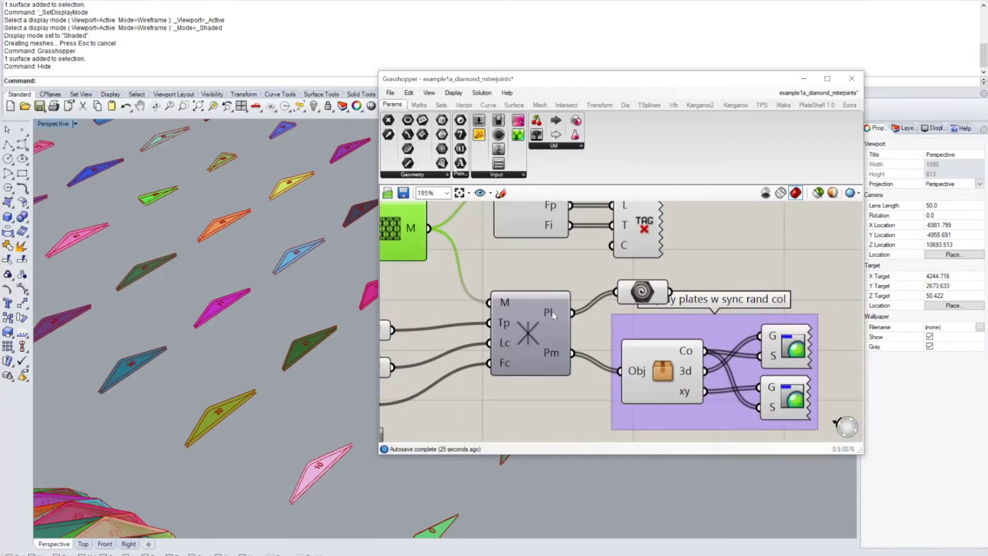
{"action": "left_click", "coordinate": [641, 292]}
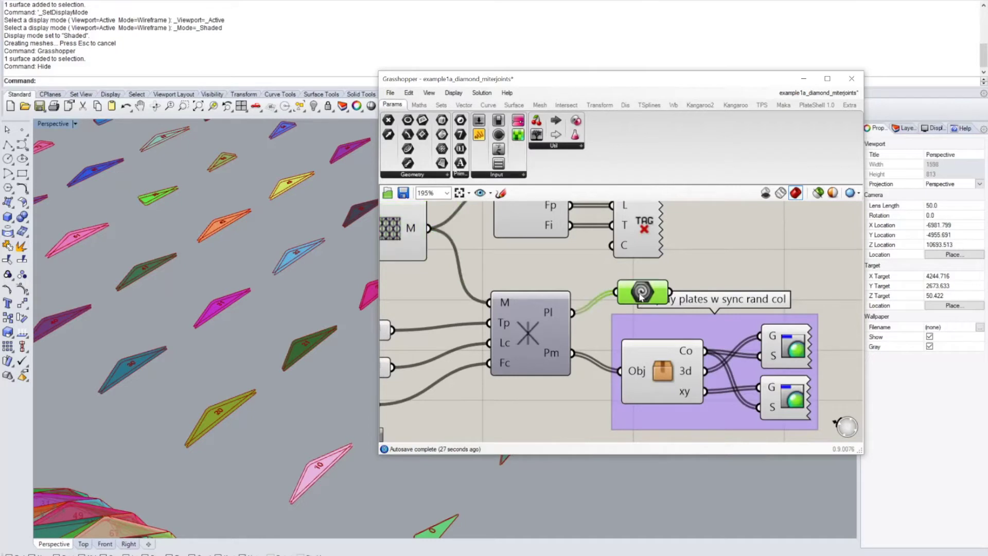
{"action": "right_click", "coordinate": [646, 296]}
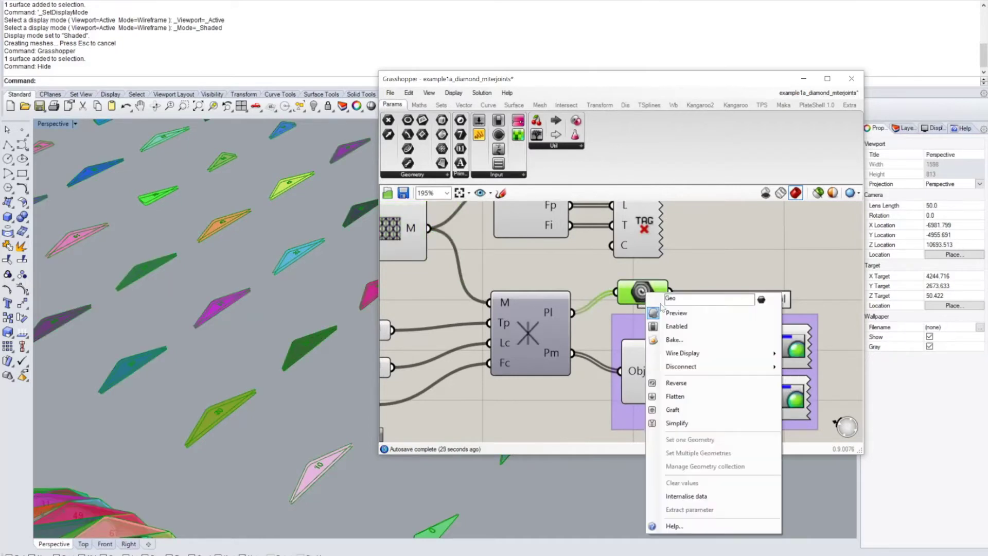
{"action": "left_click", "coordinate": [674, 340]}
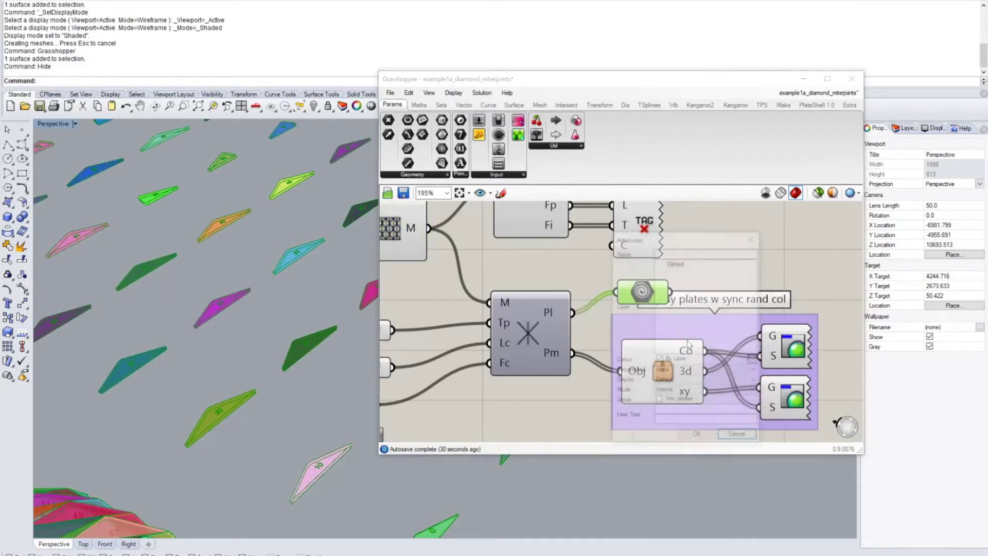
{"action": "left_click", "coordinate": [700, 438]}
Check the baked outlines by selecting individual curves of a flat plate, and clear the selection
{"action": "left_click", "coordinate": [321, 334]}
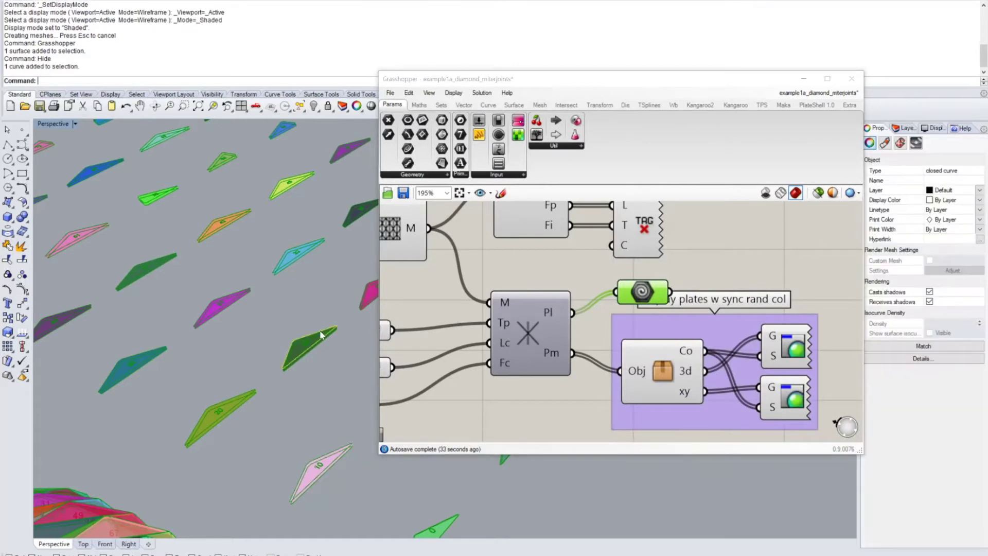
{"action": "left_click", "coordinate": [331, 343]}
{"action": "left_click", "coordinate": [364, 349]}
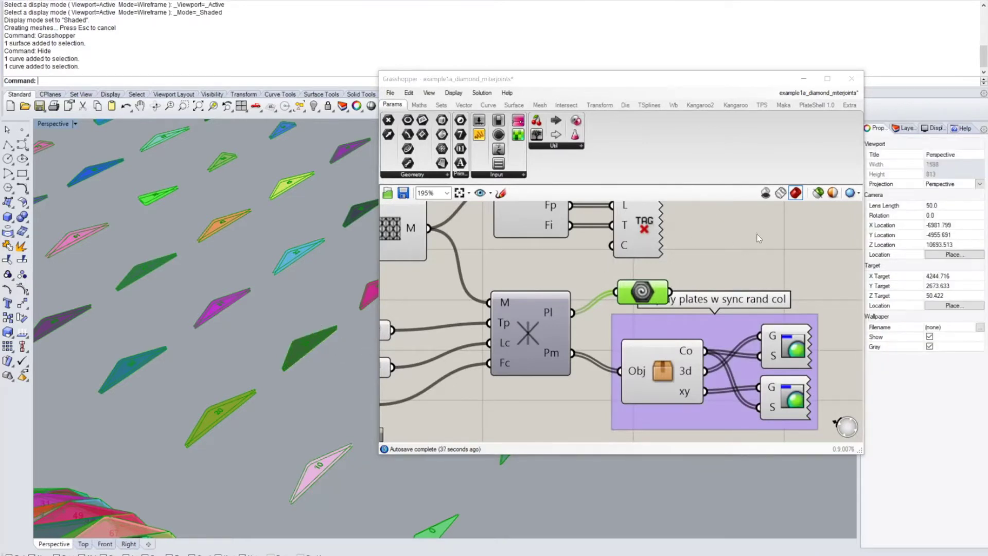
Bake the plate meshes from the Pm output with default attributes and close the Grasshopper window
{"action": "left_click", "coordinate": [562, 393]}
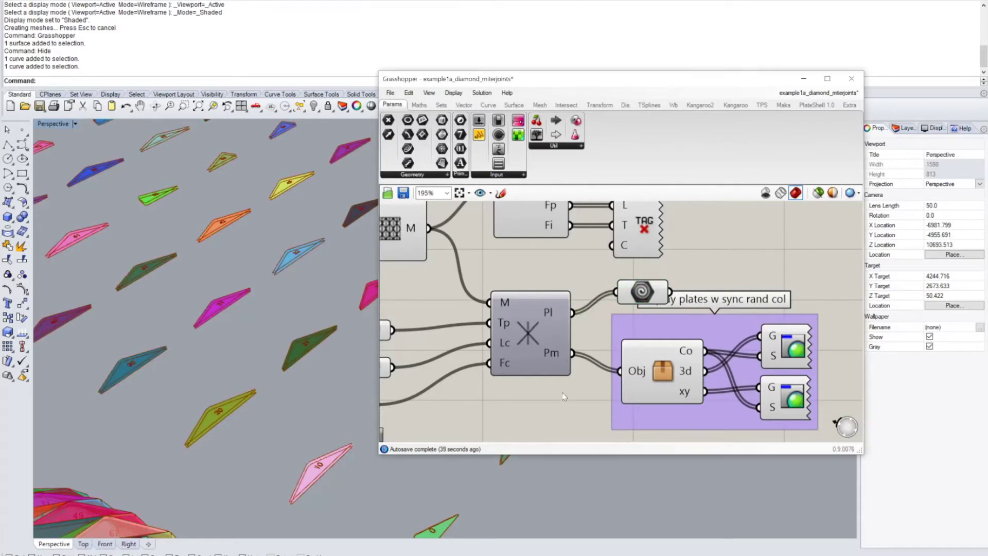
{"action": "mouse_move", "coordinate": [552, 358]}
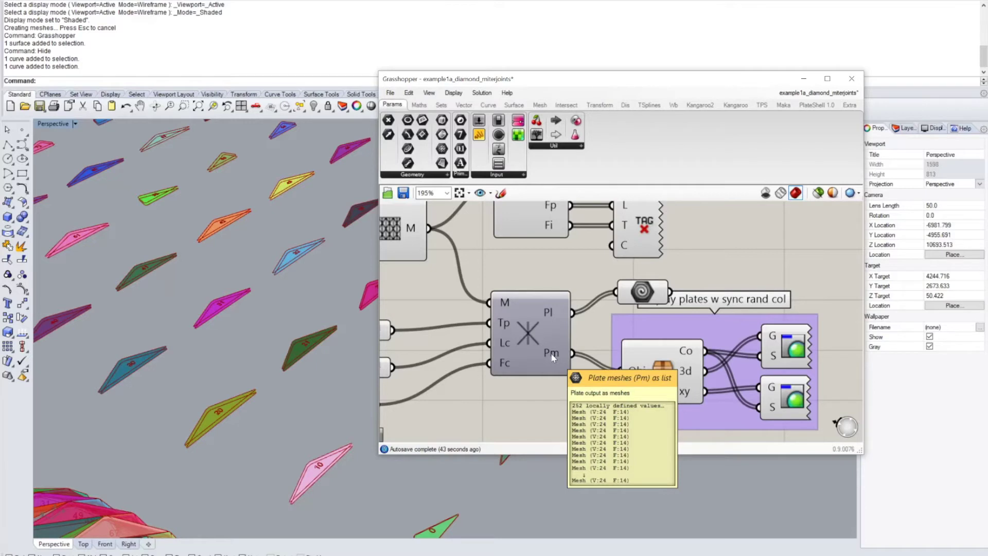
{"action": "right_click", "coordinate": [552, 354]}
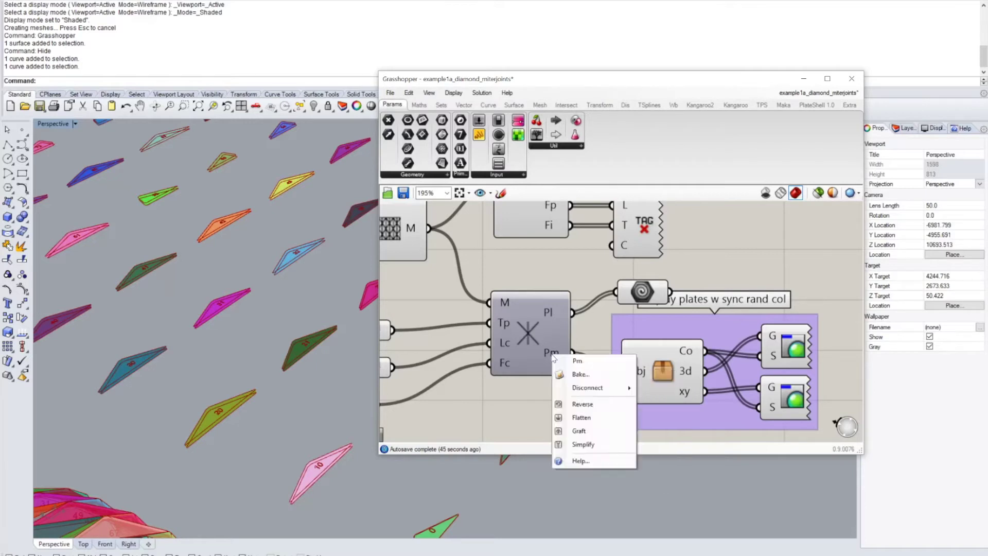
{"action": "left_click", "coordinate": [596, 375]}
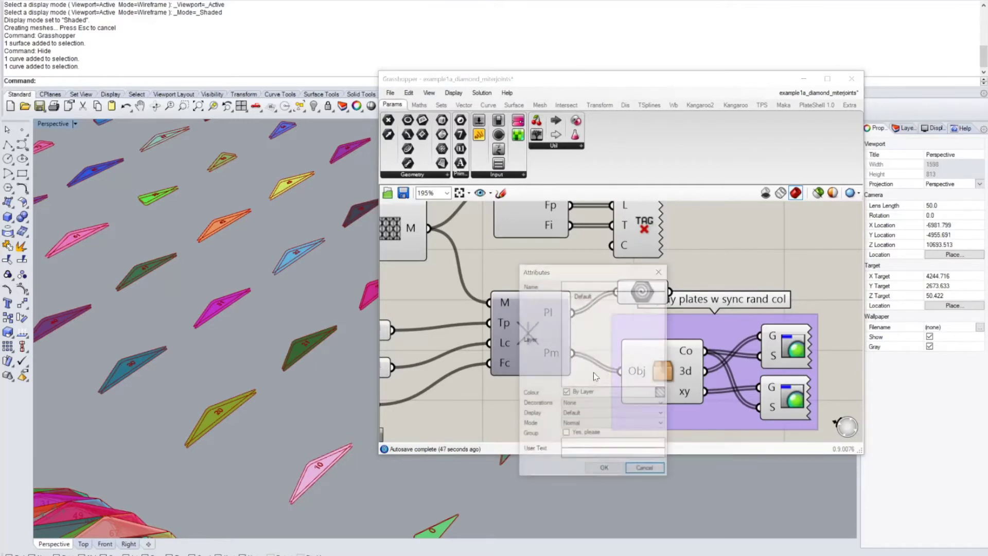
{"action": "left_click", "coordinate": [605, 470]}
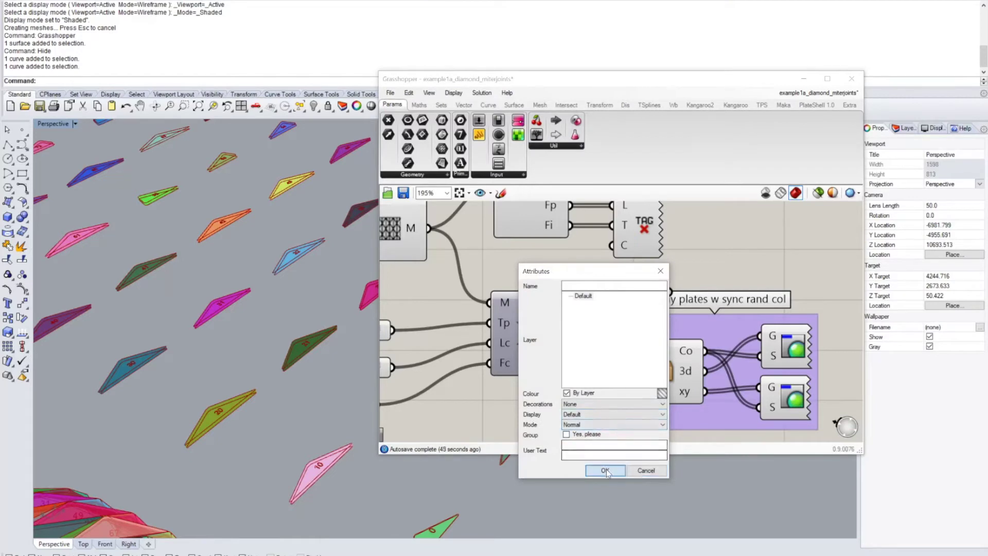
{"action": "left_click", "coordinate": [854, 78]}
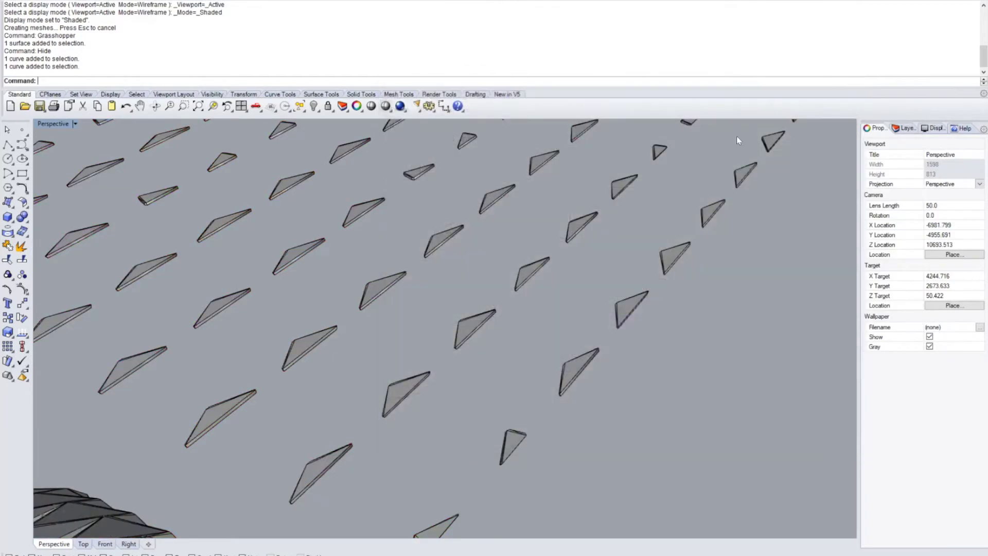
Apply the Shaded display mode to the Perspective view and check a baked plate by selecting its outline
{"action": "left_click", "coordinate": [382, 107]}
{"action": "left_click", "coordinate": [399, 281]}
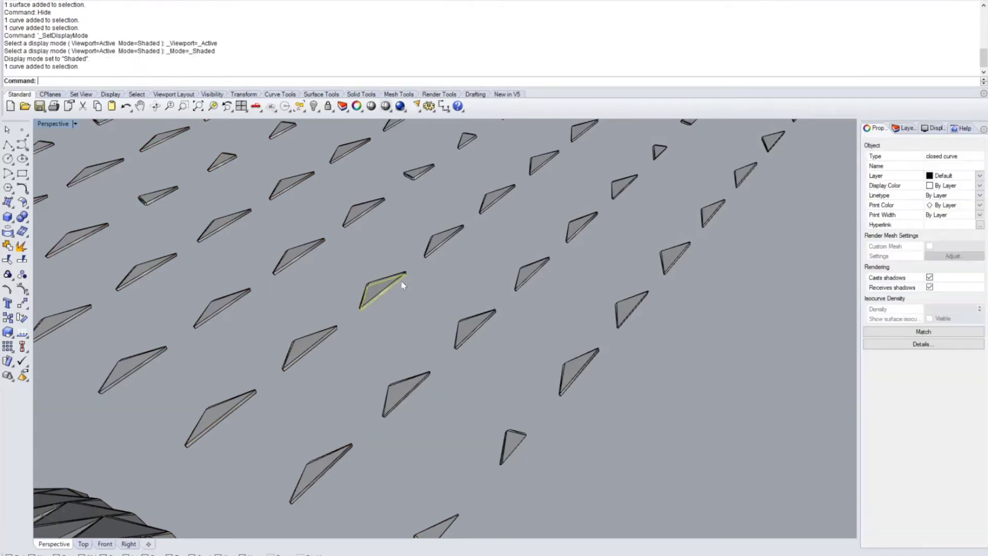
{"action": "left_click", "coordinate": [394, 268]}
{"action": "left_click", "coordinate": [387, 275]}
{"action": "left_click", "coordinate": [390, 263]}
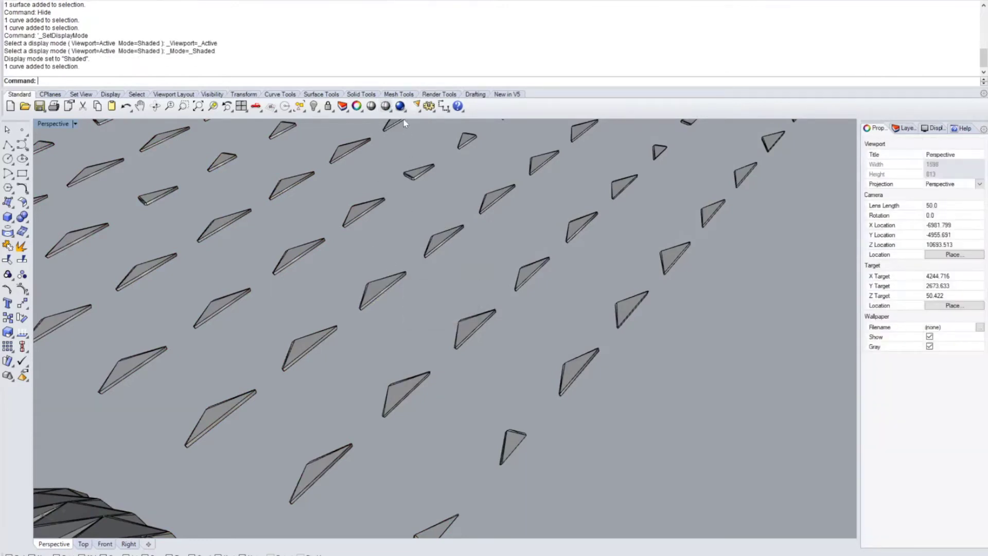
Apply the Wireframe display mode to the Perspective view and look at the flat plate layout from above
{"action": "right_click", "coordinate": [386, 107]}
{"action": "right_click_drag", "start_coordinate": [494, 232], "coordinate": [457, 331]}
{"action": "scroll", "coordinate": [457, 331], "scroll_direction": "down", "scroll_amount": 4}
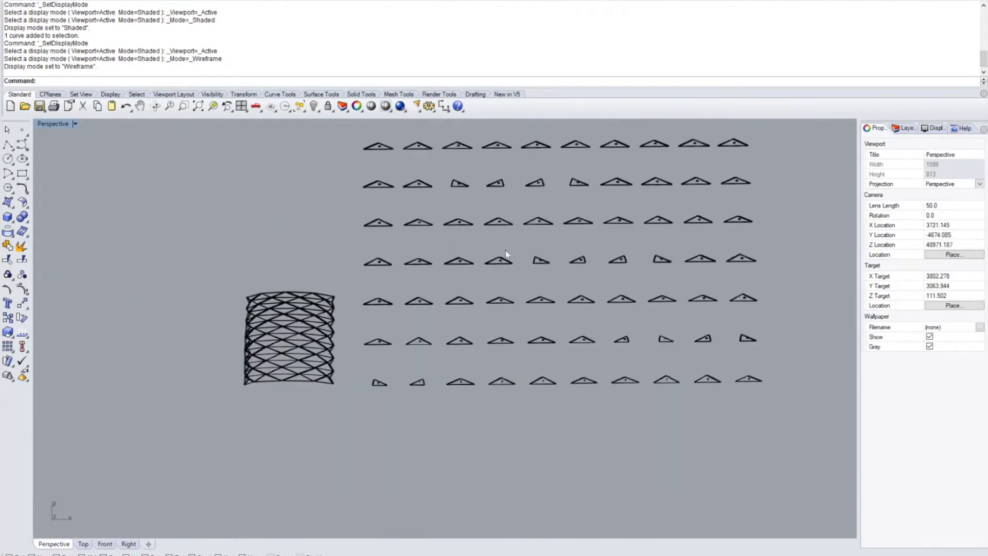
Check the baked number label on flat plate 43 by selecting its digit curves, and clear the selection
{"action": "scroll", "coordinate": [505, 250], "scroll_direction": "up", "scroll_amount": 10}
{"action": "left_click", "coordinate": [510, 247]}
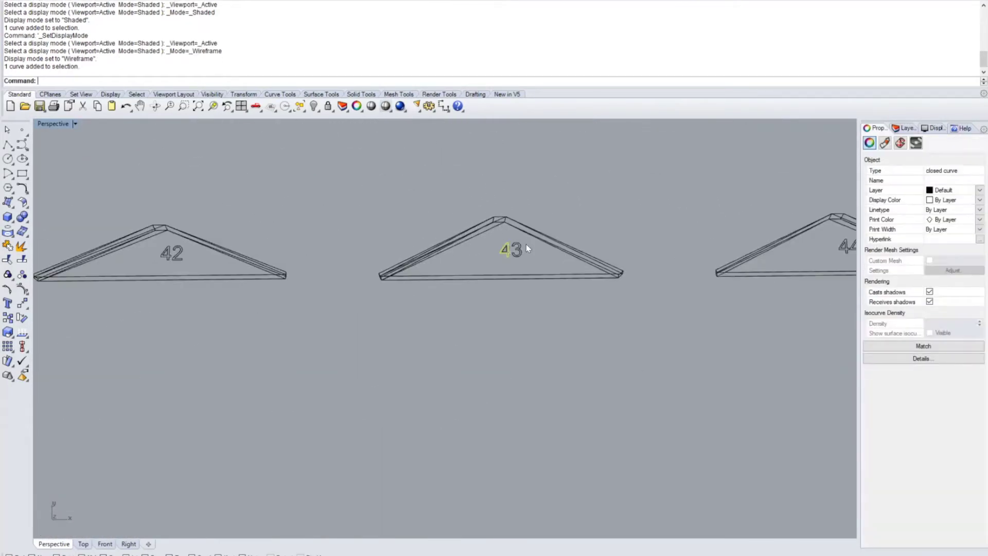
{"action": "left_click", "coordinate": [521, 250]}
{"action": "left_click", "coordinate": [518, 183]}
{"action": "scroll", "coordinate": [447, 271], "scroll_direction": "down", "scroll_amount": 3}
{"action": "scroll", "coordinate": [447, 272], "scroll_direction": "down", "scroll_amount": 5}
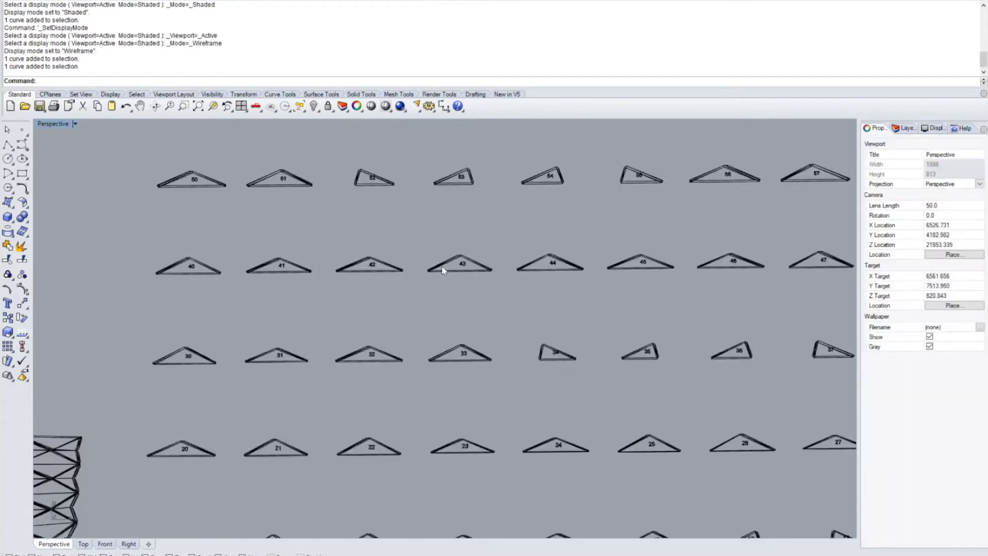
Examine the rows of numbered flat plates and the assembled vault beside them, including the first plates of the layout
{"action": "right_click_drag", "start_coordinate": [454, 288], "coordinate": [398, 289]}
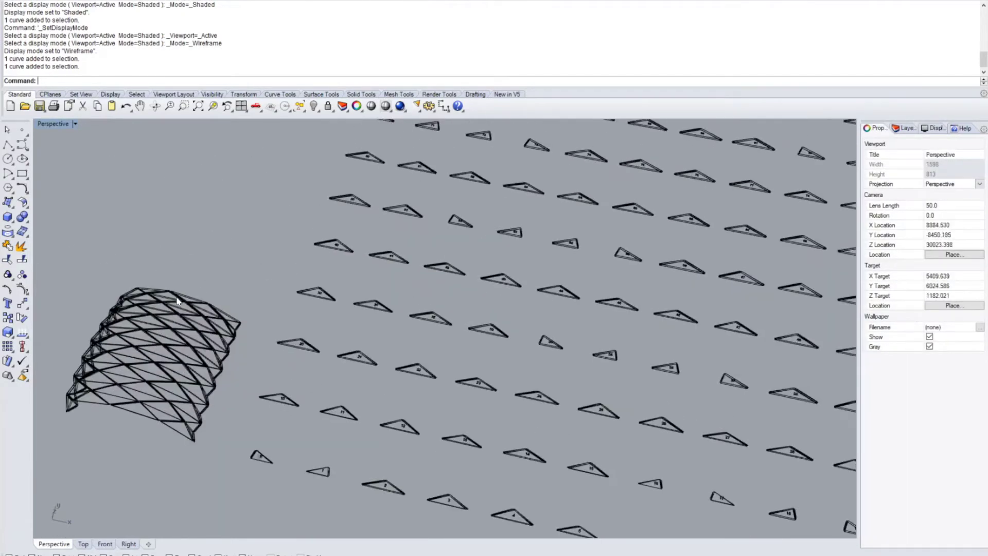
{"action": "scroll", "coordinate": [258, 320], "scroll_direction": "down", "scroll_amount": 2}
{"action": "scroll", "coordinate": [452, 270], "scroll_direction": "up", "scroll_amount": 6}
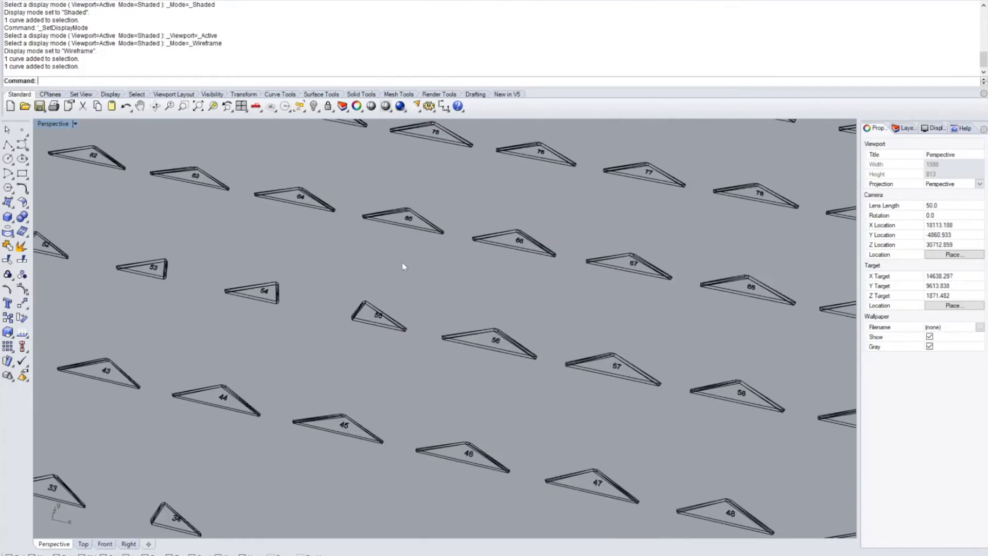
{"action": "scroll", "coordinate": [411, 237], "scroll_direction": "down", "scroll_amount": 5}
{"action": "right_click_drag", "start_coordinate": [453, 249], "coordinate": [117, 286]}
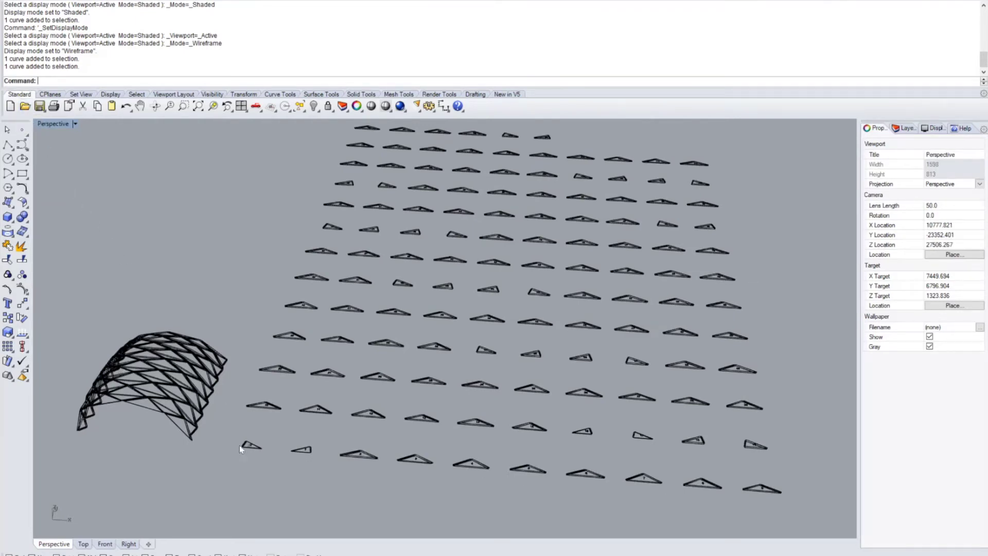
{"action": "scroll", "coordinate": [239, 446], "scroll_direction": "up", "scroll_amount": 5}
{"action": "scroll", "coordinate": [304, 399], "scroll_direction": "up", "scroll_amount": 6}
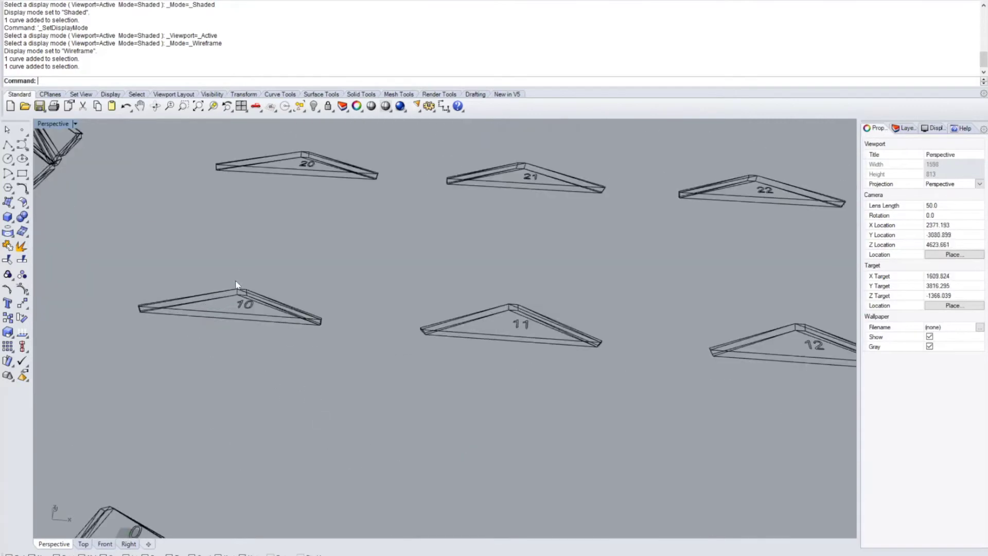
{"action": "scroll", "coordinate": [286, 331], "scroll_direction": "down", "scroll_amount": 8}
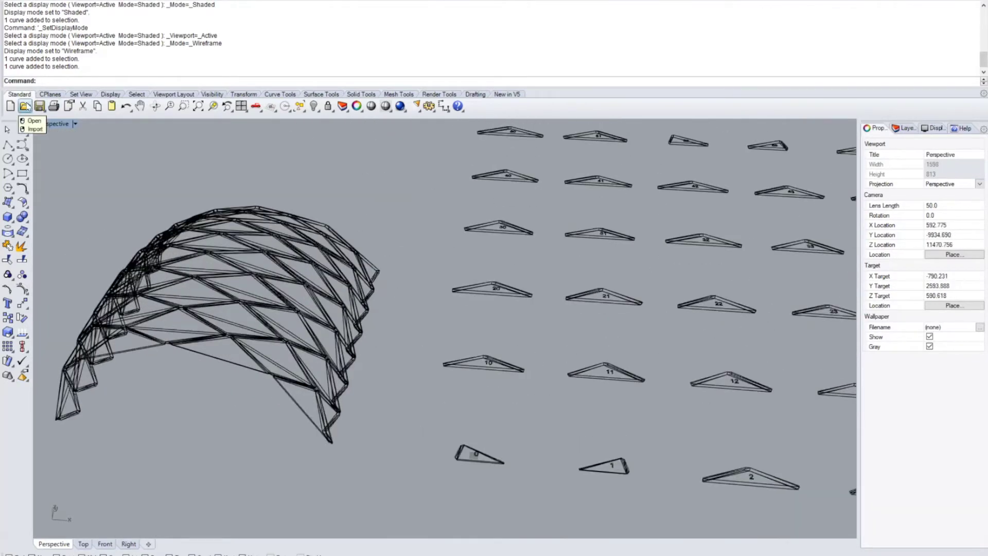
Open the Rhino model example2_dia_dovetails from the TPS folder
{"action": "left_click", "coordinate": [25, 106]}
{"action": "left_click", "coordinate": [509, 302]}
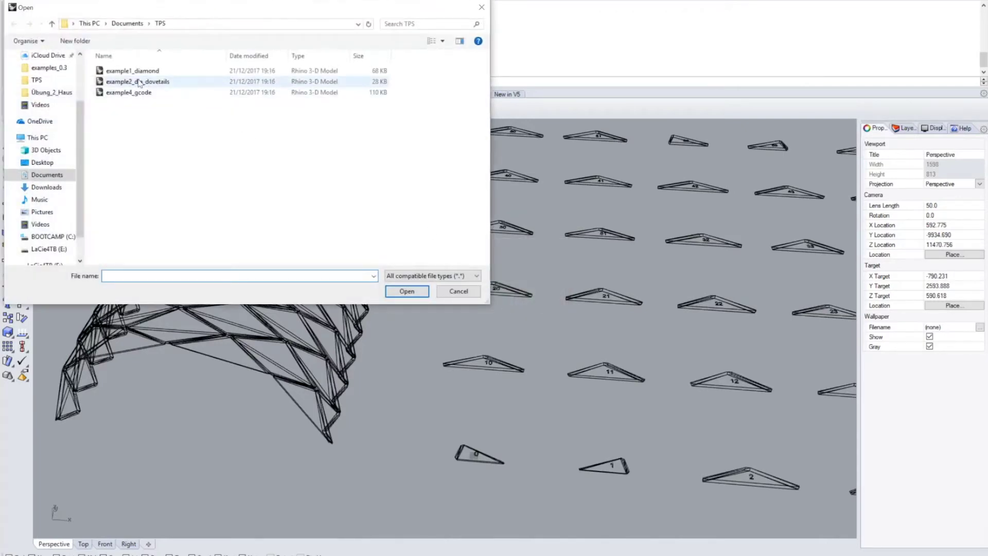
{"action": "double_click", "coordinate": [173, 84]}
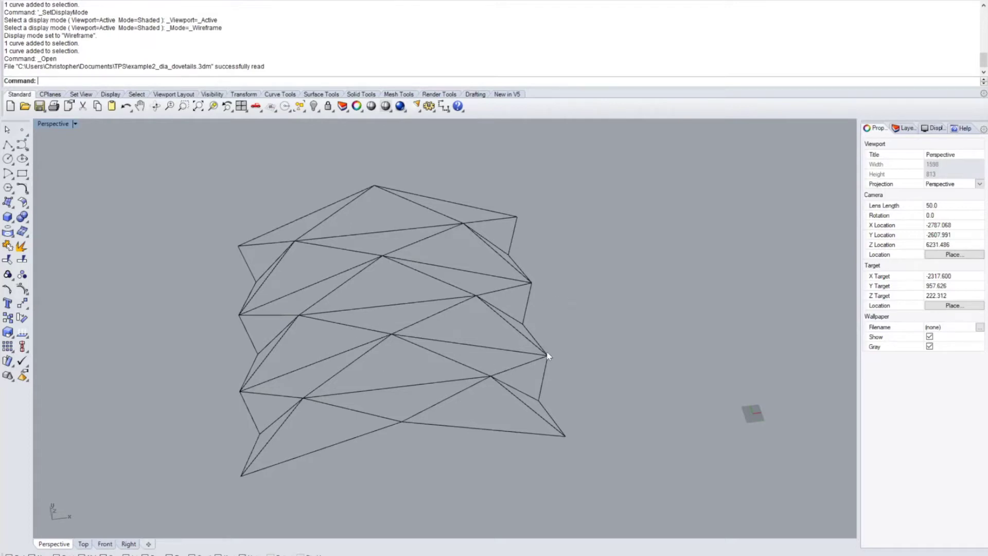
Start Grasshopper and open the example2_dia_dovetails definition from the TPS folder
{"action": "type", "text": "Grasshopper"}
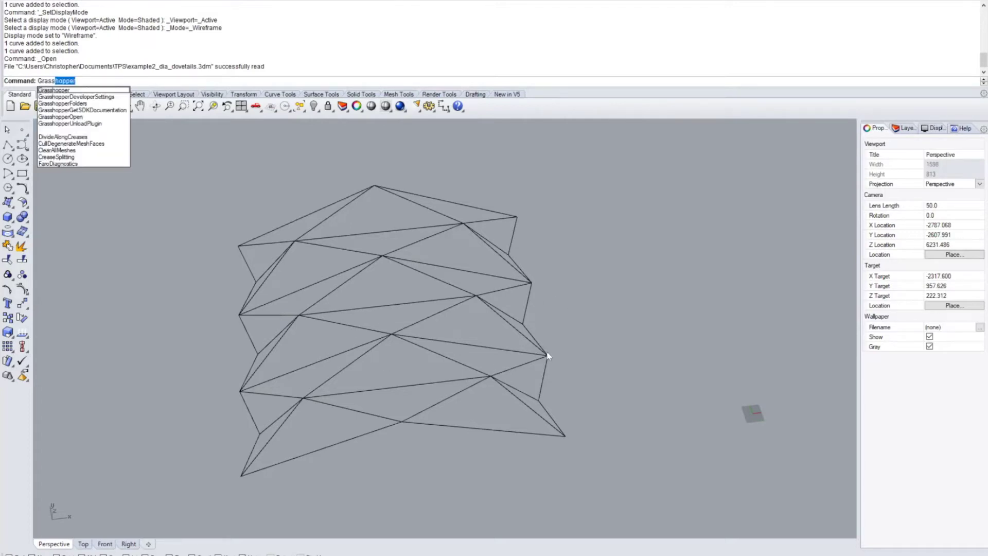
{"action": "key", "text": "Return"}
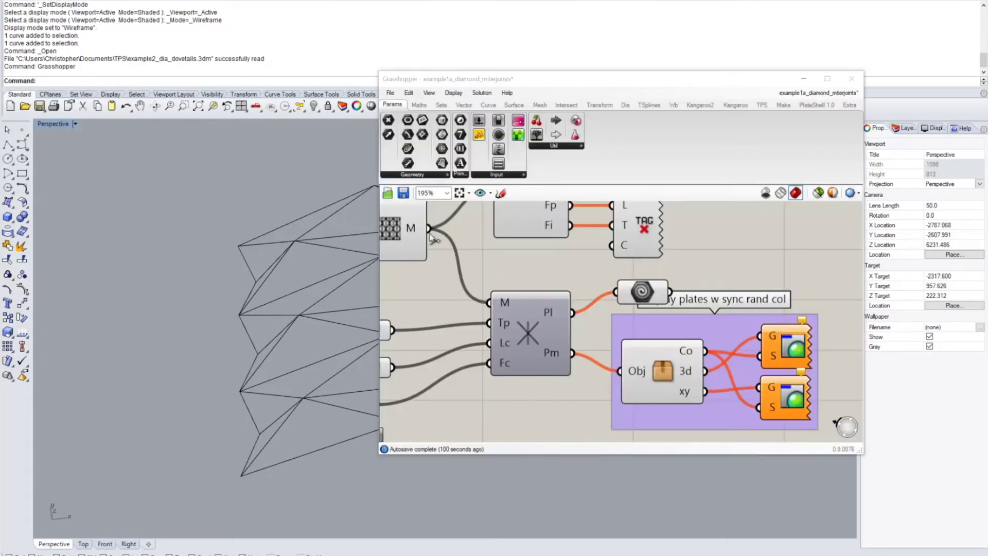
{"action": "left_click", "coordinate": [387, 193]}
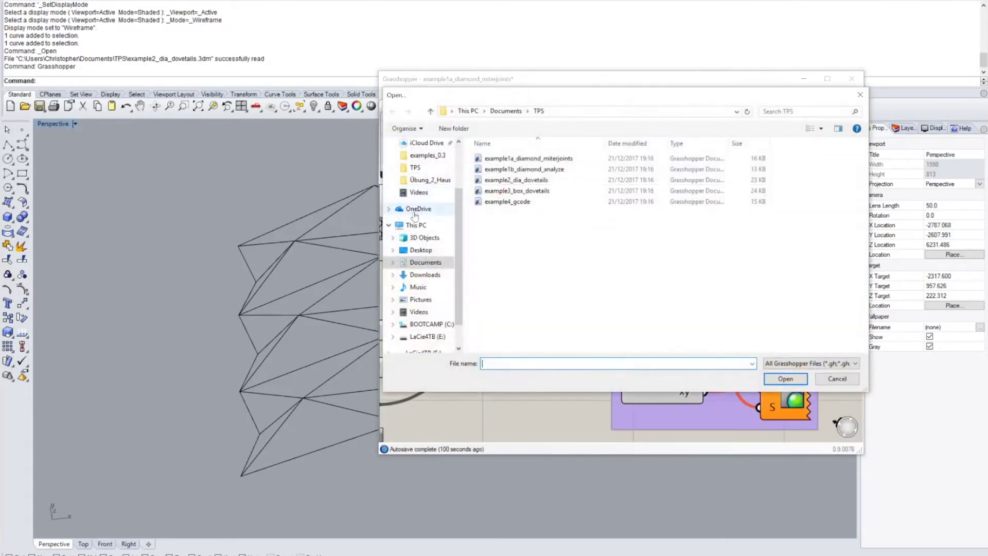
{"action": "left_click", "coordinate": [546, 182]}
{"action": "double_click", "coordinate": [547, 182]}
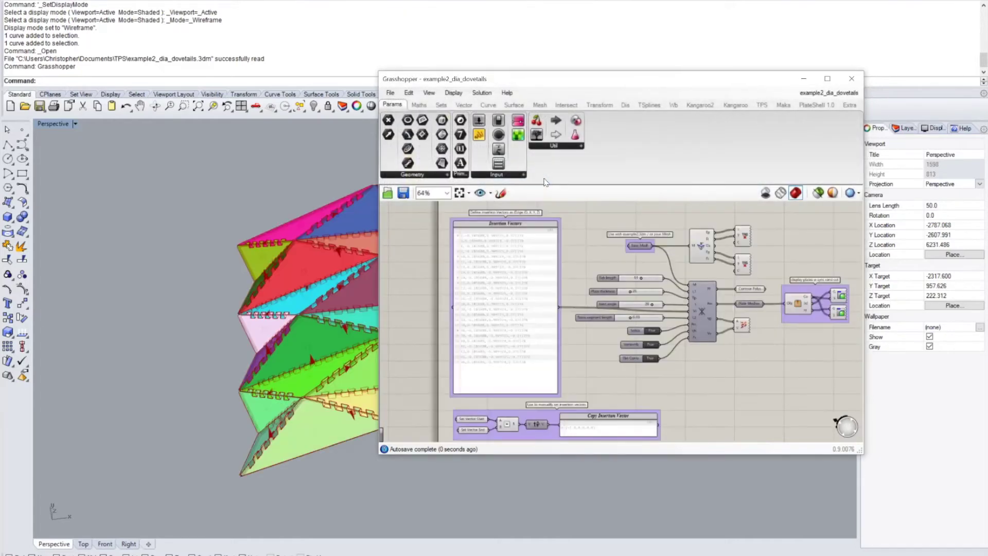
Examine the dovetail joints along the edges of the coloured plates and the red arrows showing their insertion directions
{"action": "scroll", "coordinate": [122, 294], "scroll_direction": "down", "scroll_amount": 3}
{"action": "scroll", "coordinate": [235, 294], "scroll_direction": "up", "scroll_amount": 8}
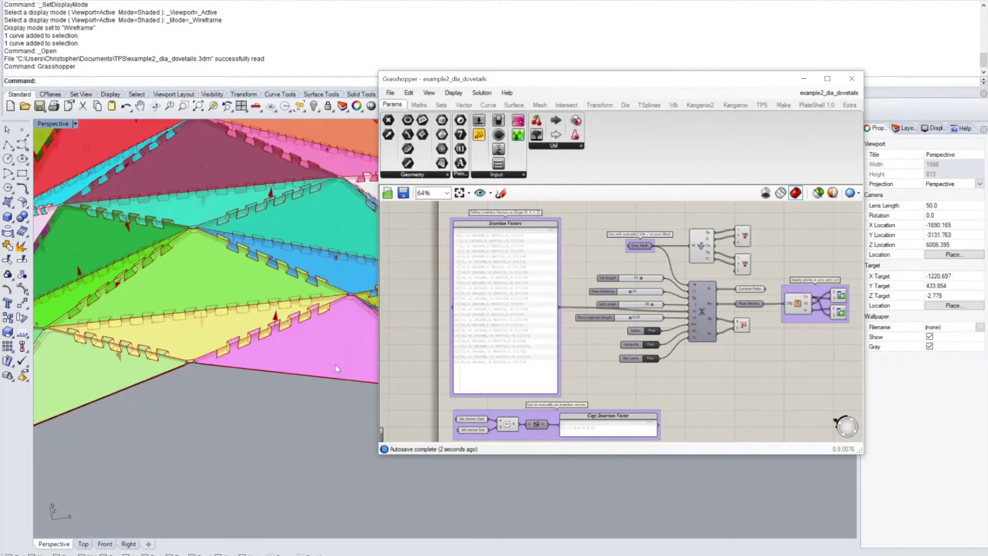
{"action": "right_click_drag", "start_coordinate": [236, 293], "coordinate": [181, 289]}
{"action": "scroll", "coordinate": [172, 291], "scroll_direction": "down", "scroll_amount": 8}
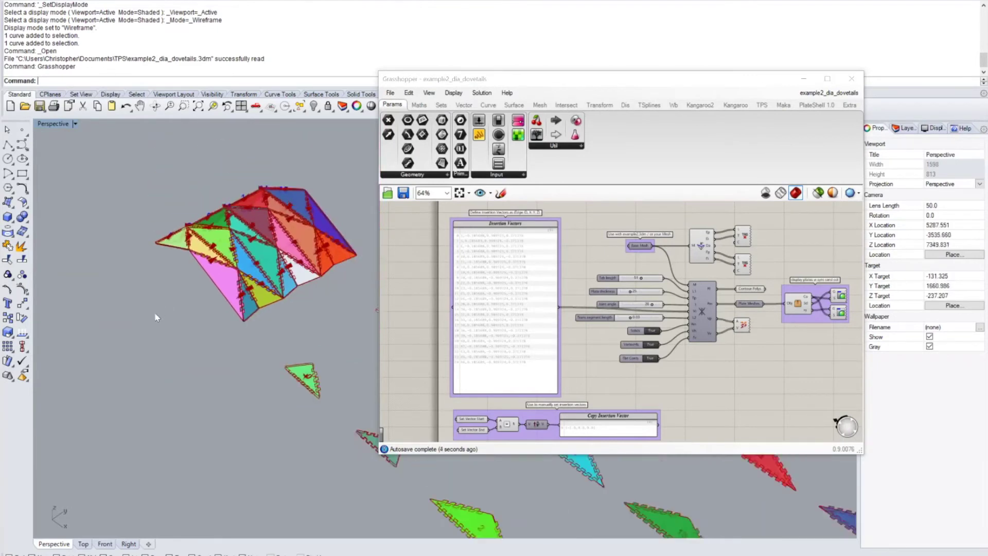
{"action": "scroll", "coordinate": [213, 294], "scroll_direction": "up", "scroll_amount": 5}
{"action": "scroll", "coordinate": [212, 293], "scroll_direction": "up", "scroll_amount": 10}
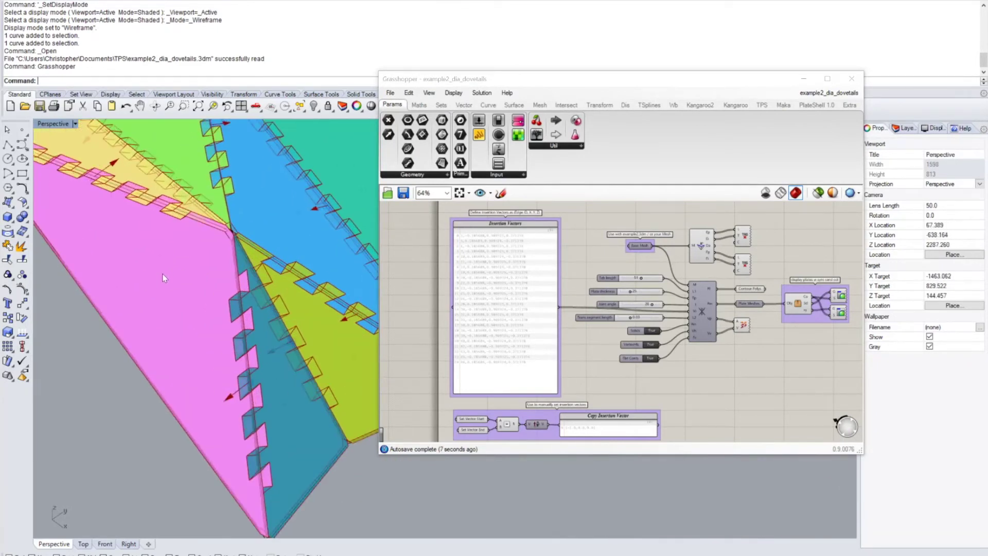
{"action": "right_click_drag", "start_coordinate": [246, 320], "coordinate": [288, 337]}
{"action": "scroll", "coordinate": [243, 360], "scroll_direction": "down", "scroll_amount": 8}
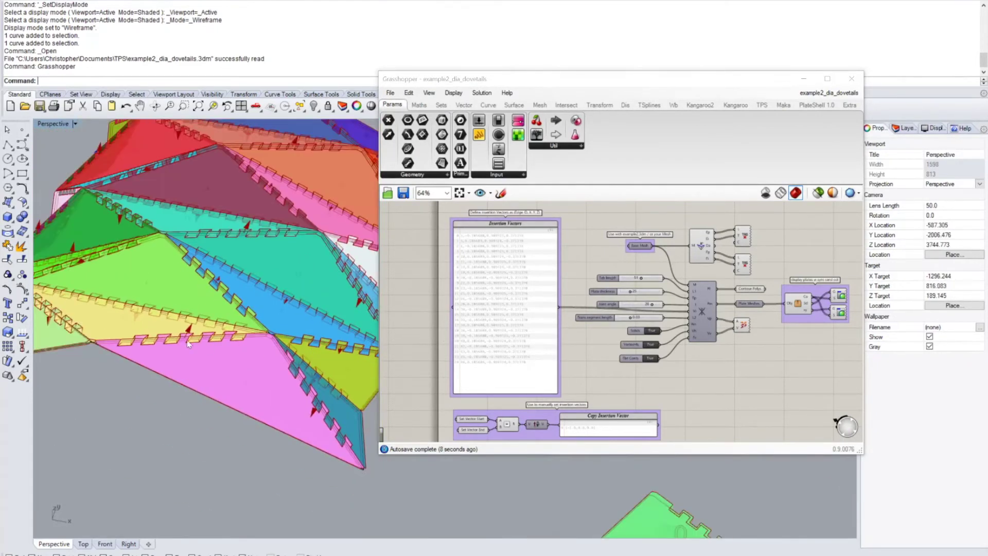
{"action": "scroll", "coordinate": [243, 360], "scroll_direction": "up", "scroll_amount": 7}
{"action": "scroll", "coordinate": [211, 340], "scroll_direction": "down", "scroll_amount": 1}
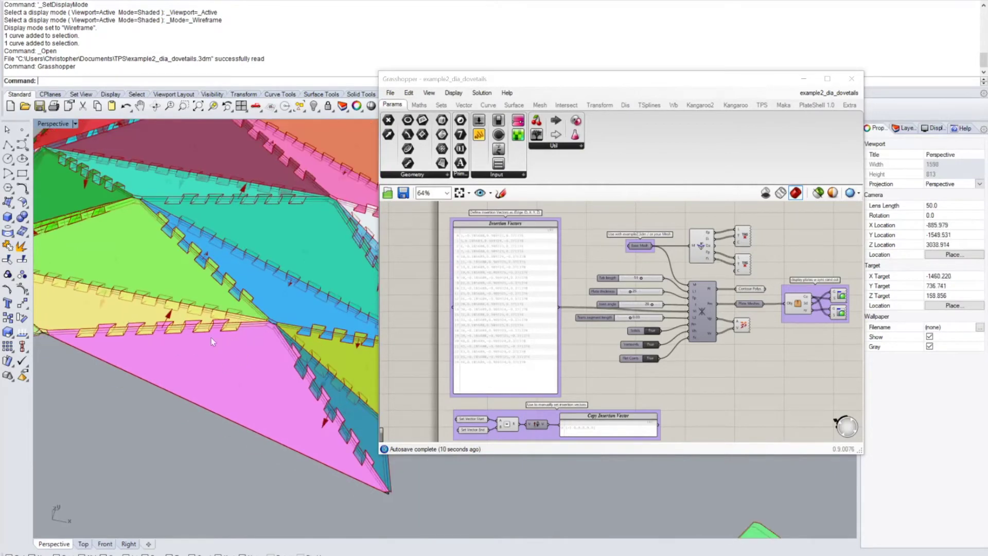
{"action": "right_click_drag", "start_coordinate": [247, 344], "coordinate": [201, 337]}
{"action": "scroll", "coordinate": [204, 268], "scroll_direction": "up", "scroll_amount": 2}
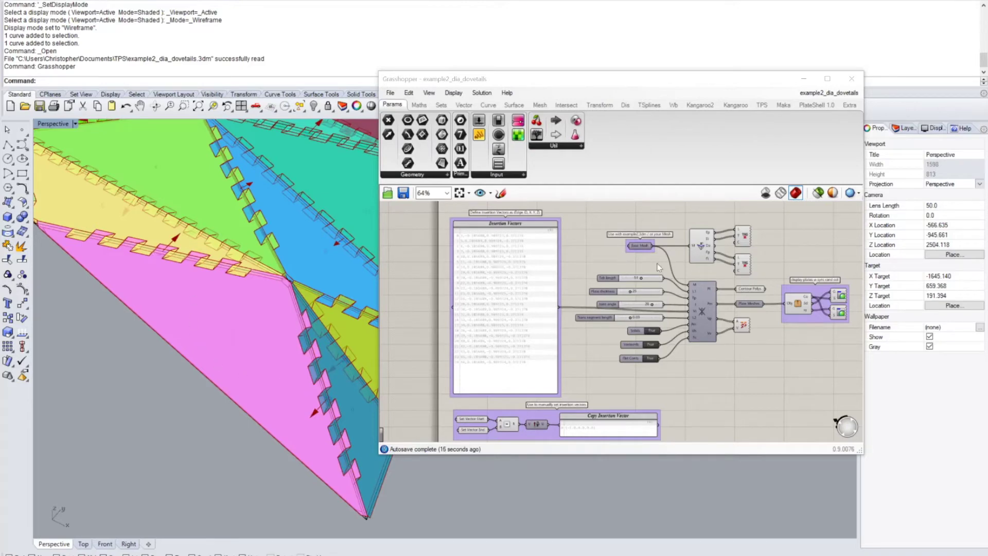
Replace the list in the Insertion Vectors panel with the single value 9999
{"action": "left_click", "coordinate": [521, 292]}
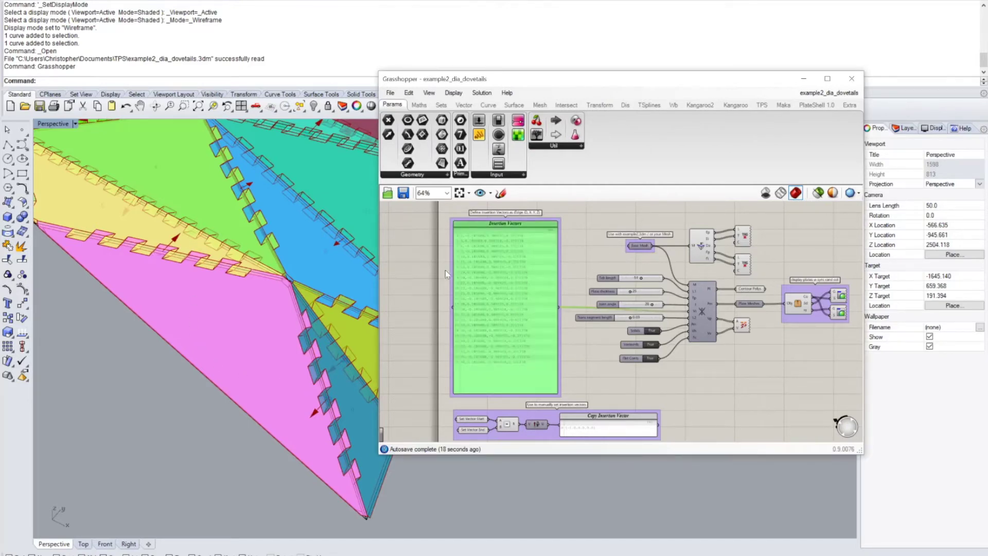
{"action": "scroll", "coordinate": [447, 281], "scroll_direction": "up", "scroll_amount": 3}
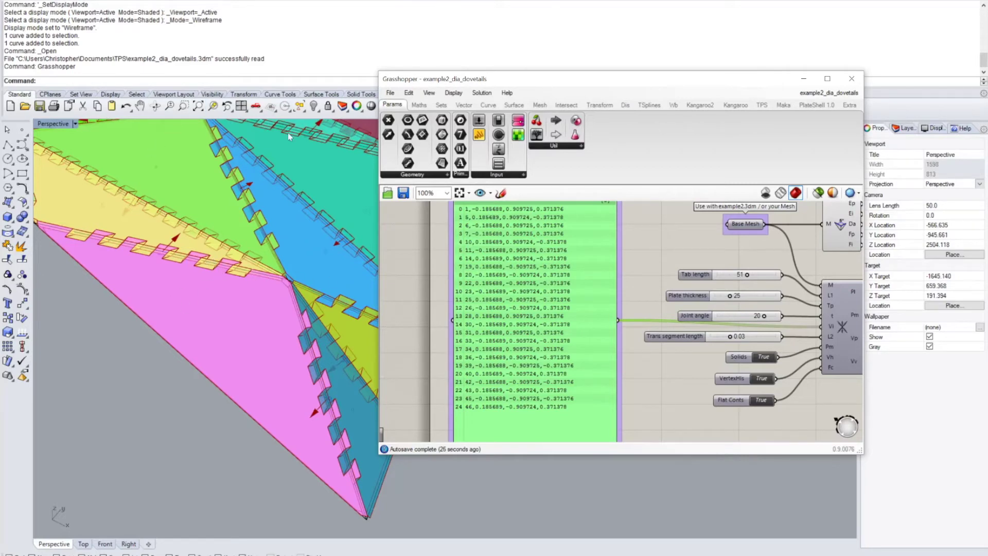
{"action": "right_click_drag", "start_coordinate": [526, 247], "coordinate": [523, 266]}
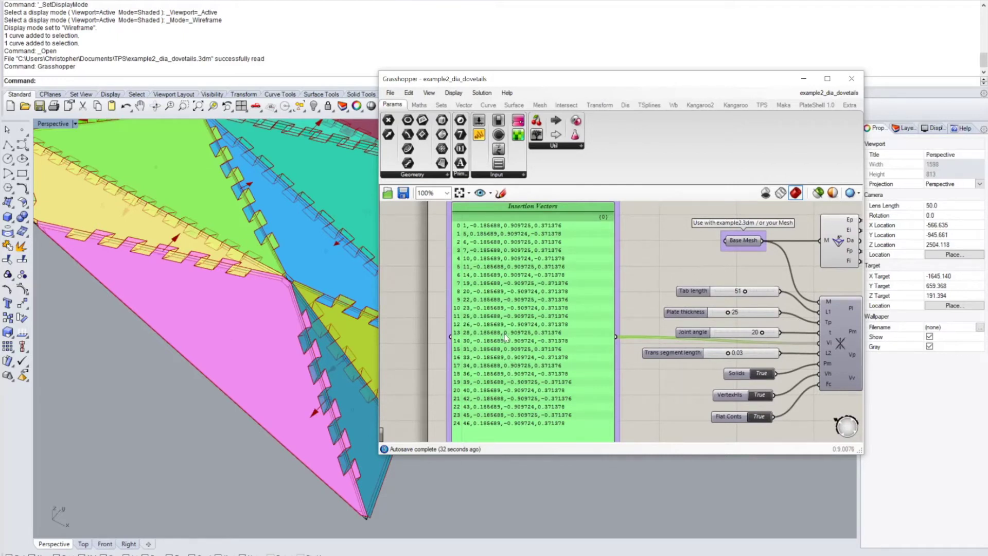
{"action": "double_click", "coordinate": [558, 373]}
{"action": "type", "text": "s"}
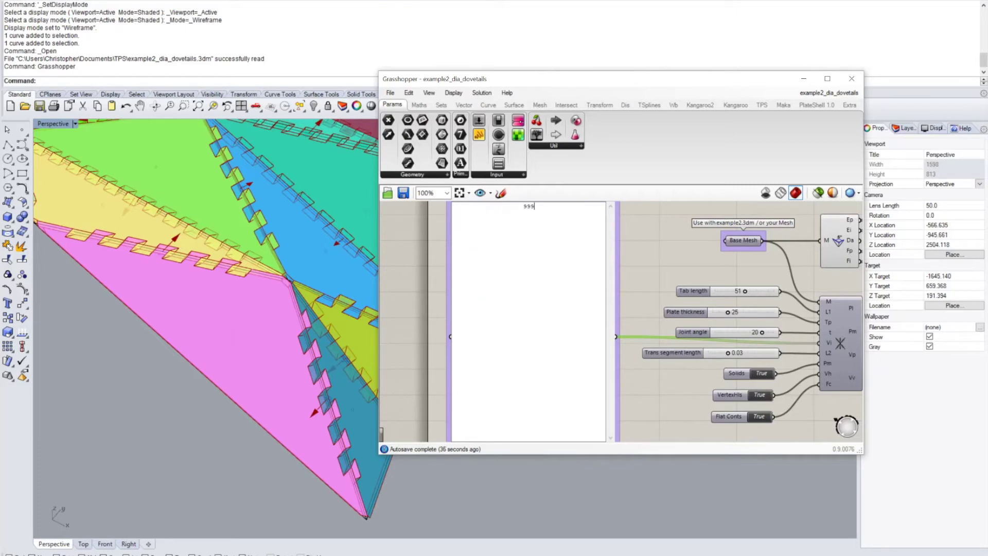
{"action": "left_click", "coordinate": [626, 279]}
{"action": "left_click", "coordinate": [181, 416]}
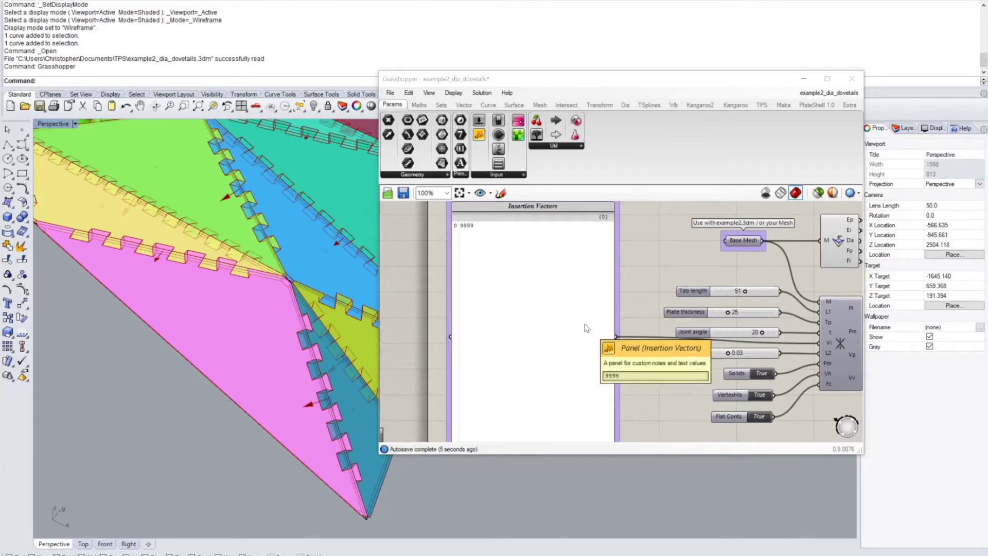
{"action": "left_click", "coordinate": [678, 253]}
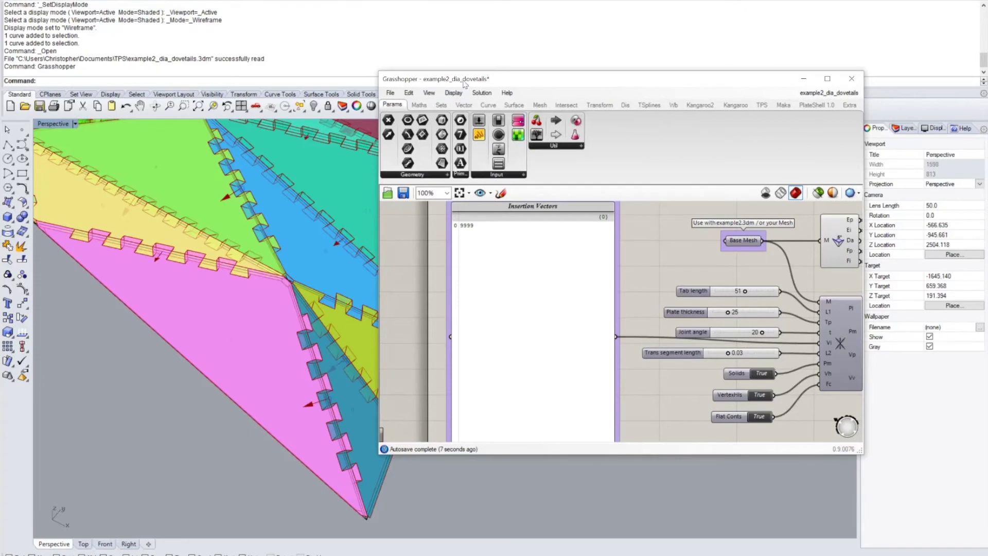
Move the Grasshopper window off the model and examine the insertion arrow on the joint between the pink and dark blue plates
{"action": "left_click_drag", "start_coordinate": [464, 81], "coordinate": [656, 116]}
{"action": "right_click_drag", "start_coordinate": [304, 318], "coordinate": [267, 356]}
{"action": "scroll", "coordinate": [324, 323], "scroll_direction": "up", "scroll_amount": 9}
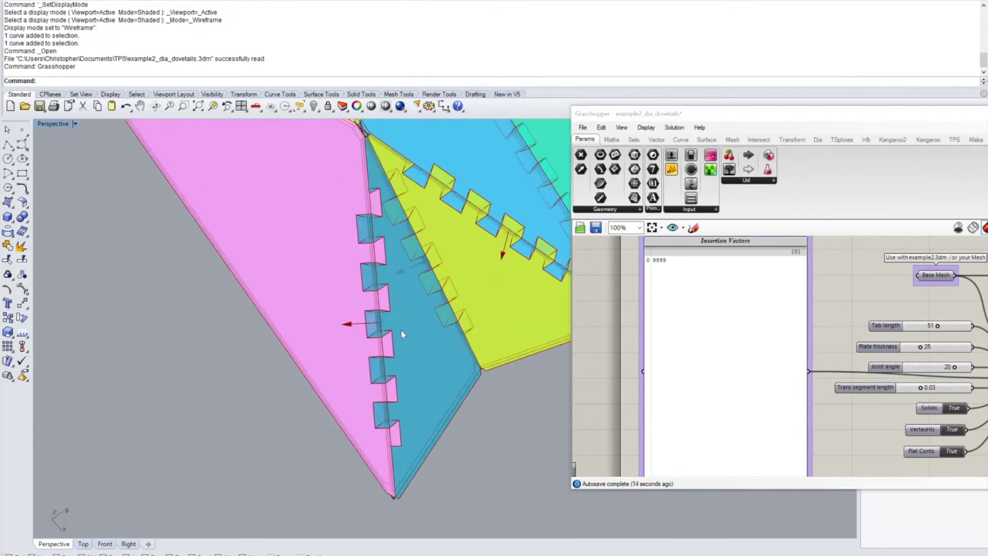
{"action": "right_click_drag", "start_coordinate": [401, 333], "coordinate": [410, 271]}
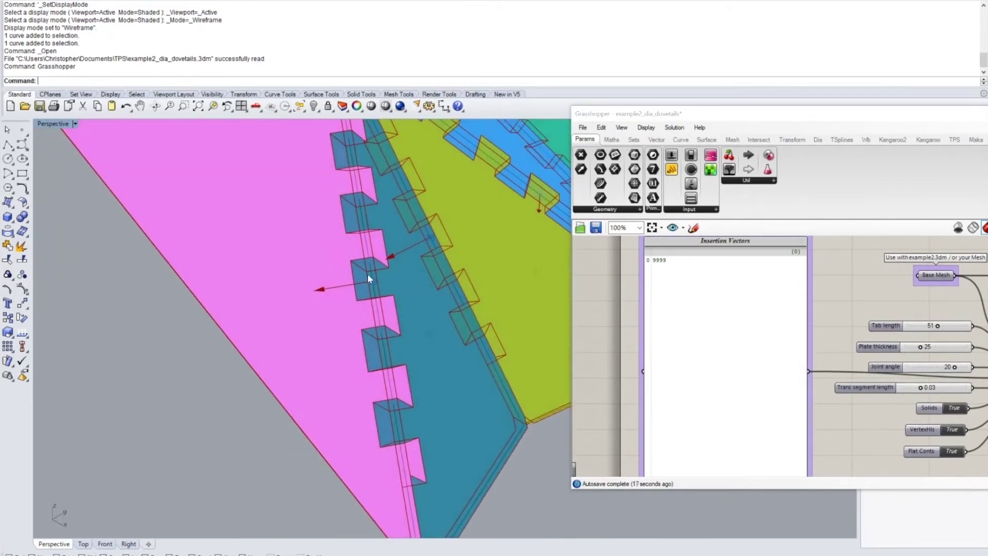
{"action": "right_click_drag", "start_coordinate": [375, 284], "coordinate": [352, 291]}
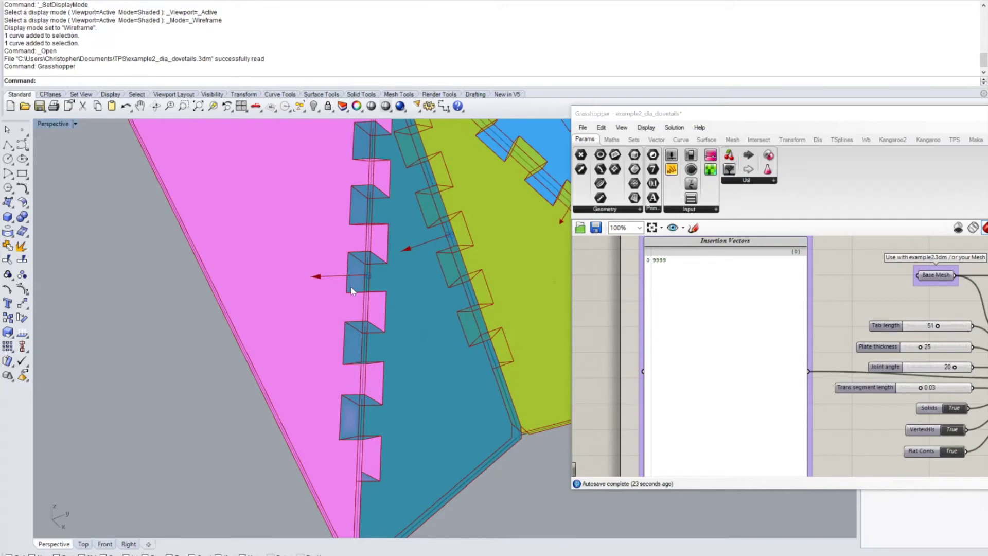
Examine the tabs and insertion arrows on the neighbouring plate joints across the folded structure
{"action": "scroll", "coordinate": [380, 338], "scroll_direction": "down", "scroll_amount": 4}
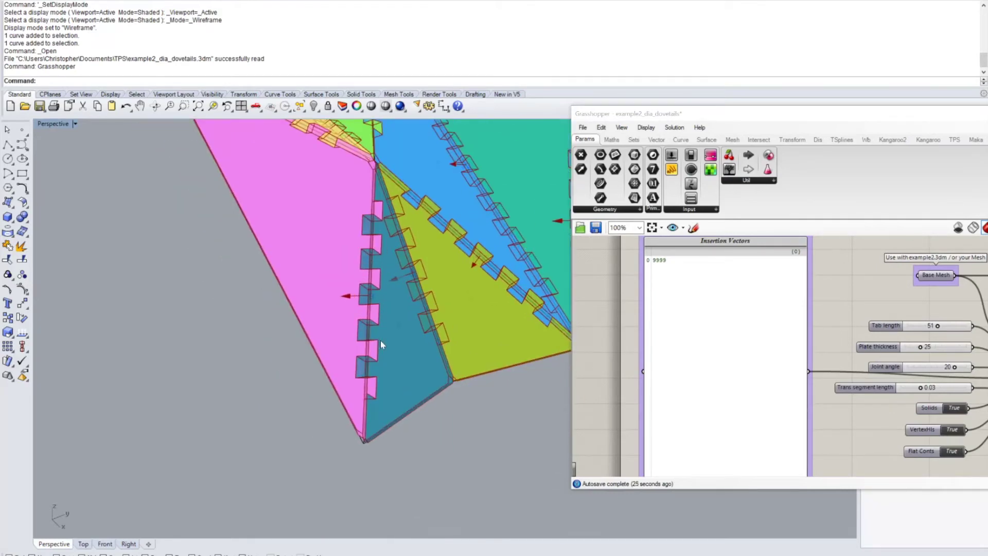
{"action": "scroll", "coordinate": [384, 344], "scroll_direction": "down", "scroll_amount": 3}
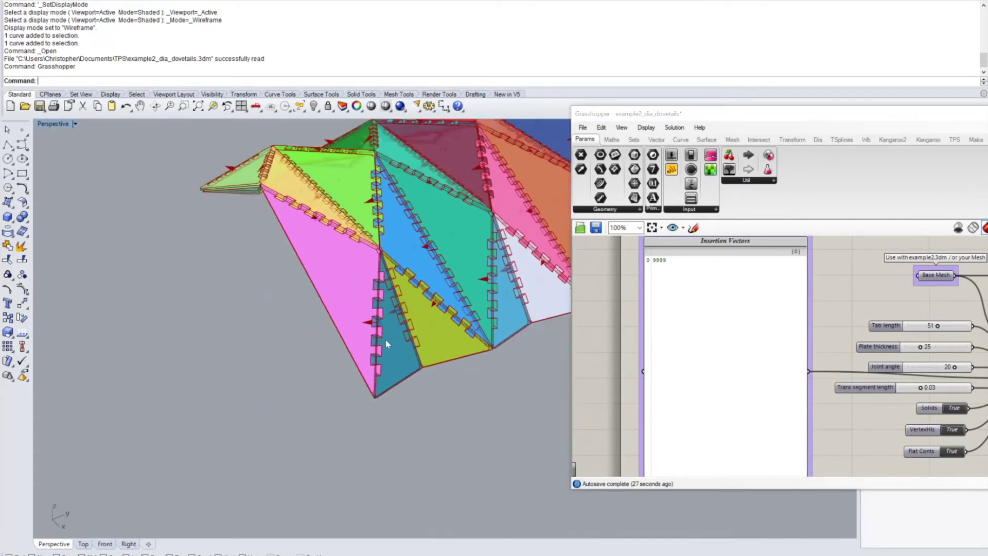
{"action": "right_click_drag", "start_coordinate": [452, 249], "coordinate": [484, 297]}
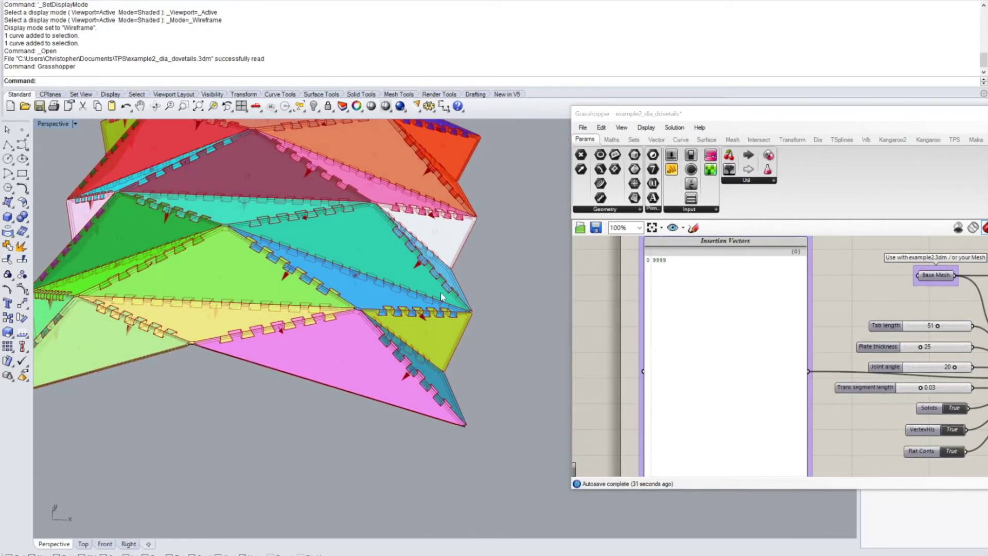
{"action": "scroll", "coordinate": [392, 323], "scroll_direction": "up", "scroll_amount": 8}
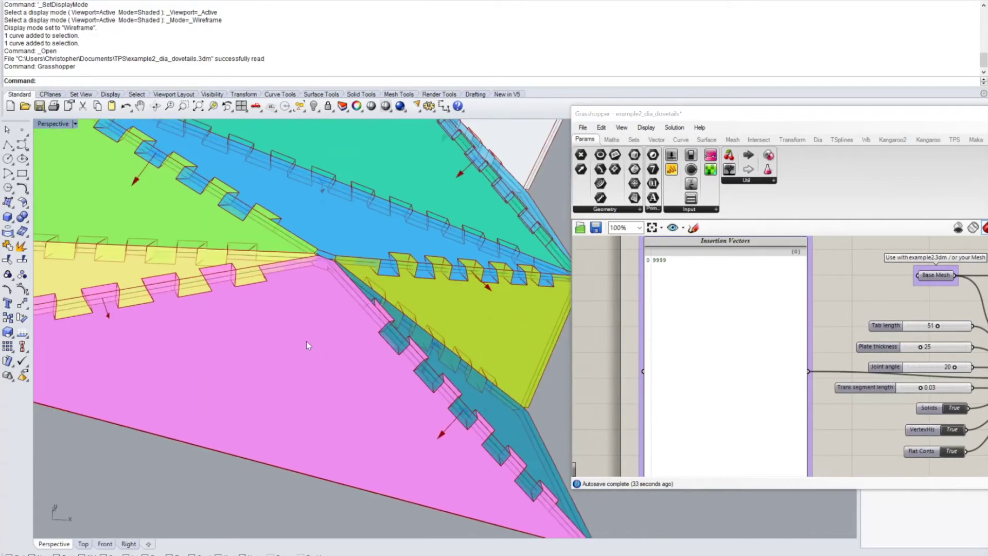
{"action": "right_click_drag", "start_coordinate": [222, 311], "coordinate": [211, 317]}
{"action": "scroll", "coordinate": [416, 396], "scroll_direction": "down", "scroll_amount": 3}
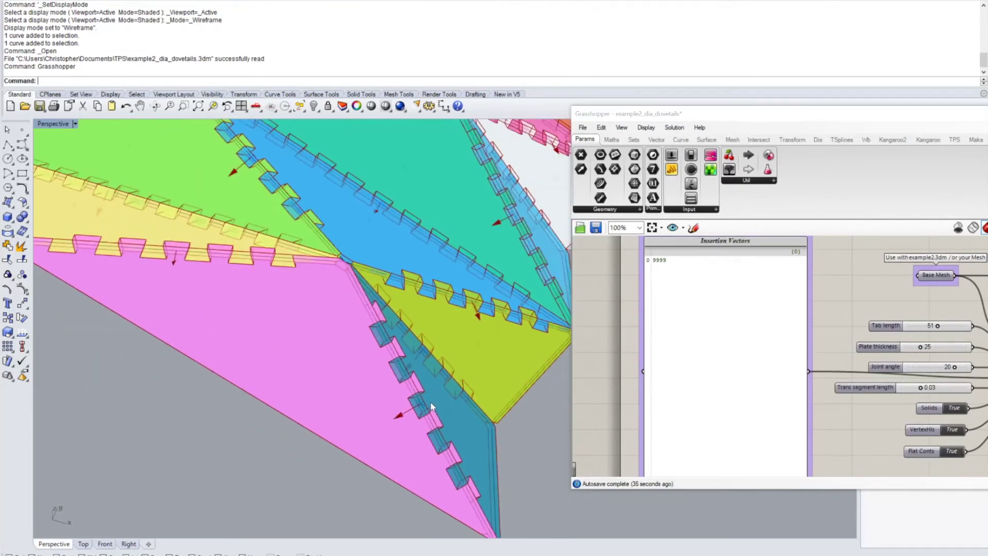
{"action": "right_click_drag", "start_coordinate": [278, 335], "coordinate": [136, 319]}
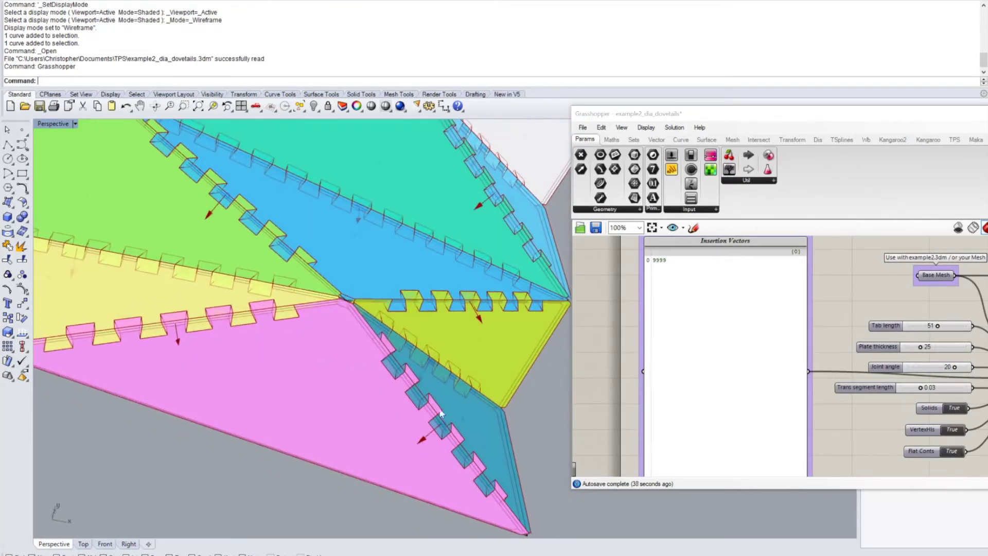
Examine the insertion arrows on the pink plate's joints with the yellow and dark blue plates from several angles
{"action": "right_click_drag", "start_coordinate": [242, 336], "coordinate": [382, 354]}
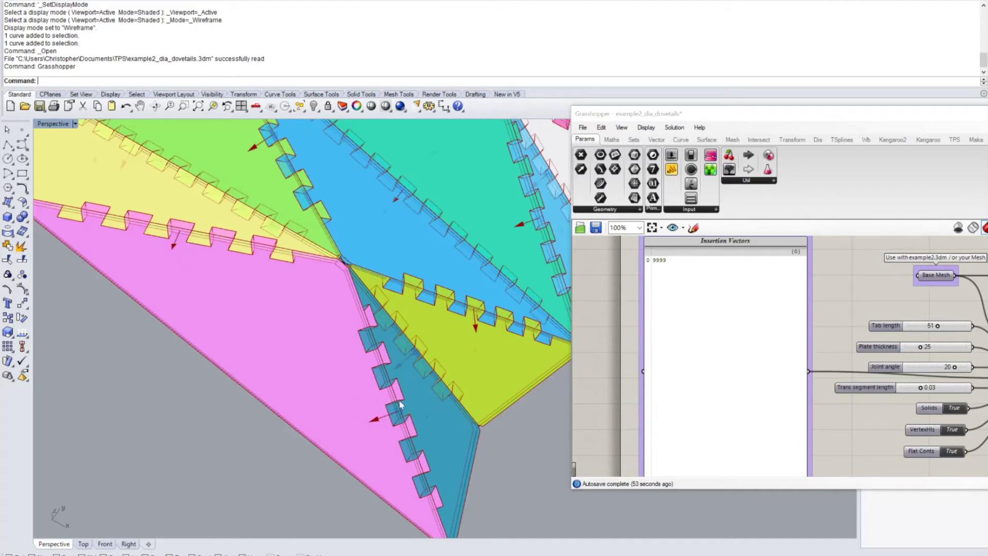
{"action": "right_click_drag", "start_coordinate": [403, 406], "coordinate": [385, 366]}
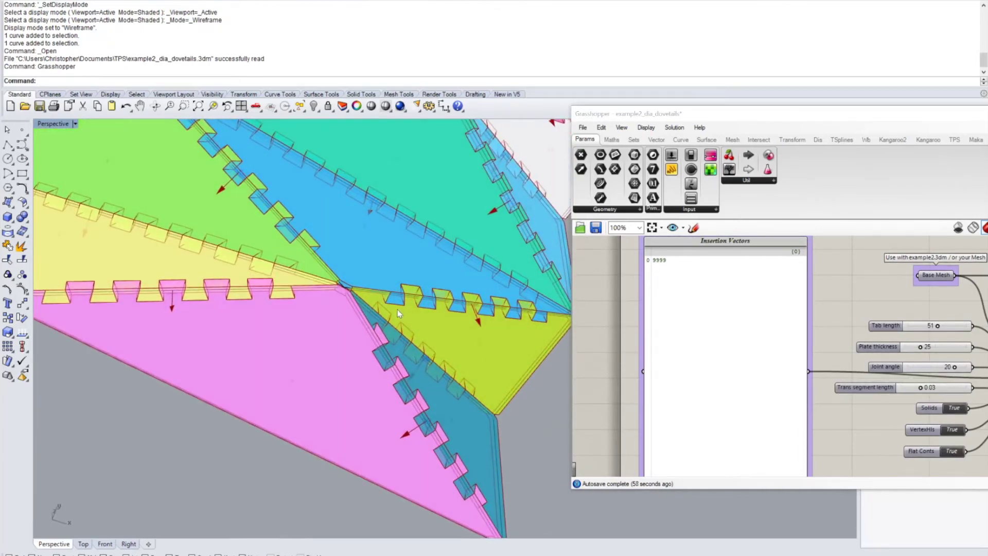
{"action": "right_click_drag", "start_coordinate": [398, 310], "coordinate": [405, 233]}
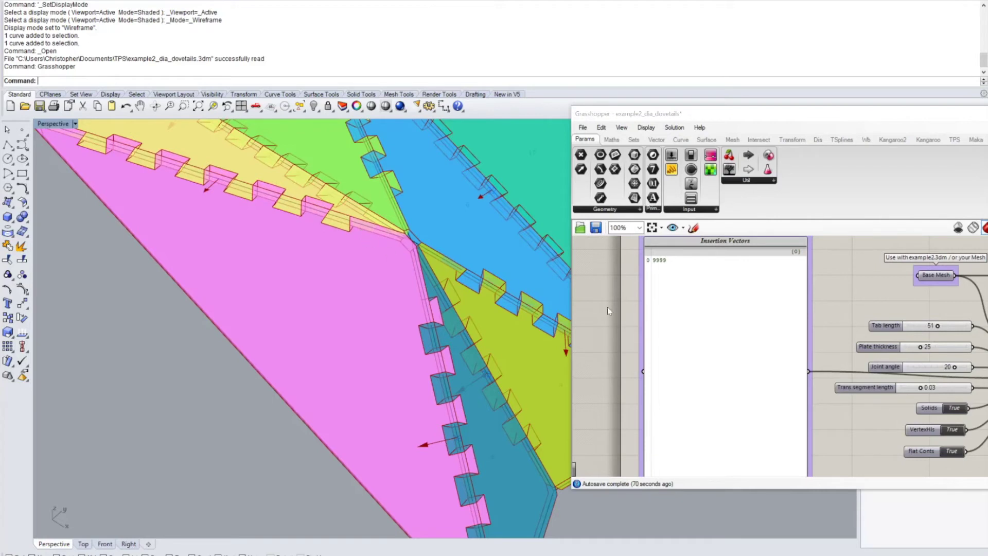
Draw a bisector line from the pink plate's inner corner, halfway between its two jointed edges, extending past its outer edge
{"action": "scroll", "coordinate": [607, 309], "scroll_direction": "down", "scroll_amount": 3}
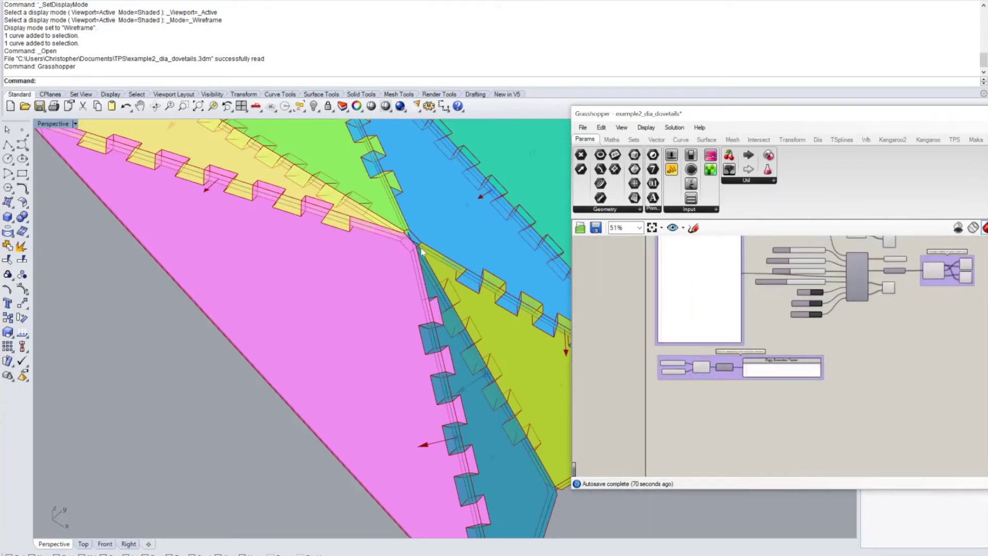
{"action": "left_click", "coordinate": [314, 83]}
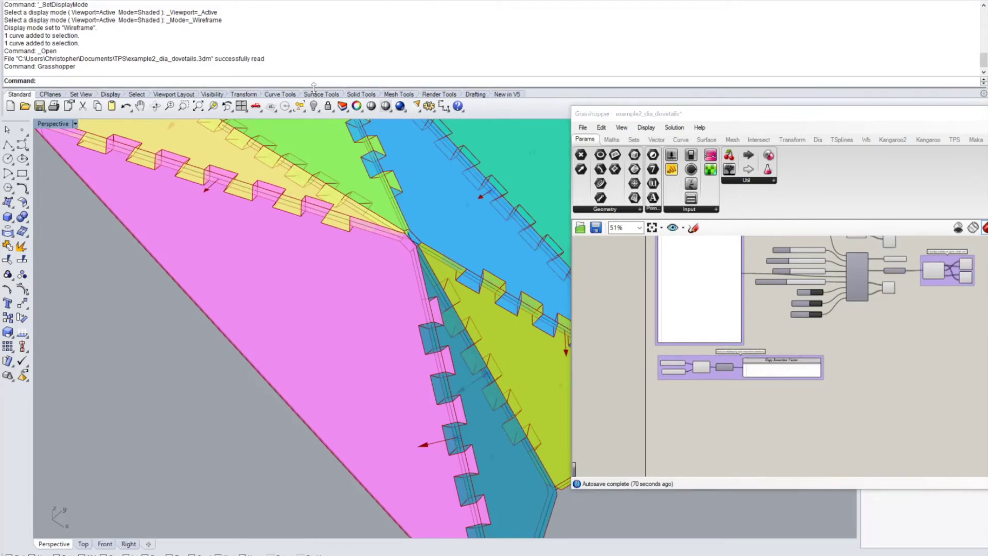
{"action": "type", "text": "Bisector"}
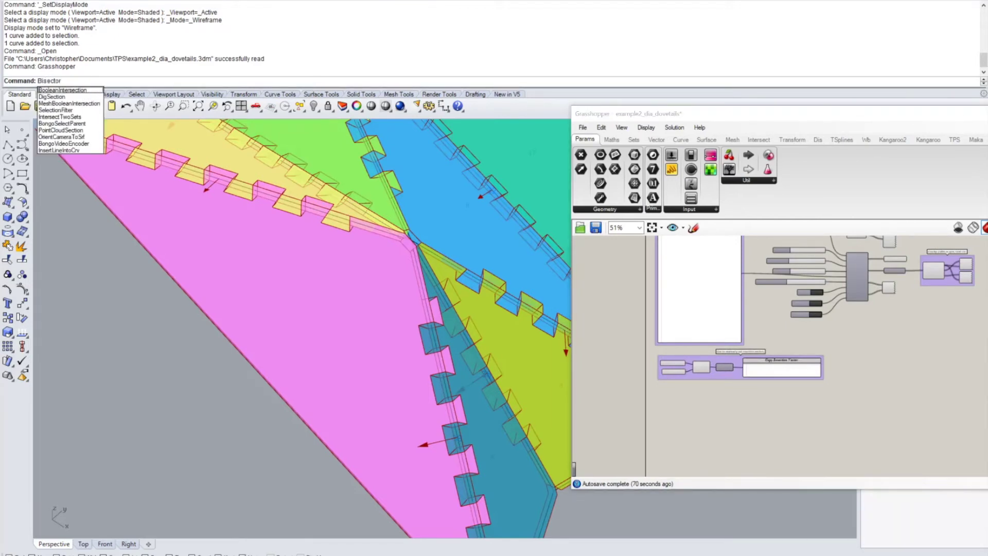
{"action": "key", "text": "Return"}
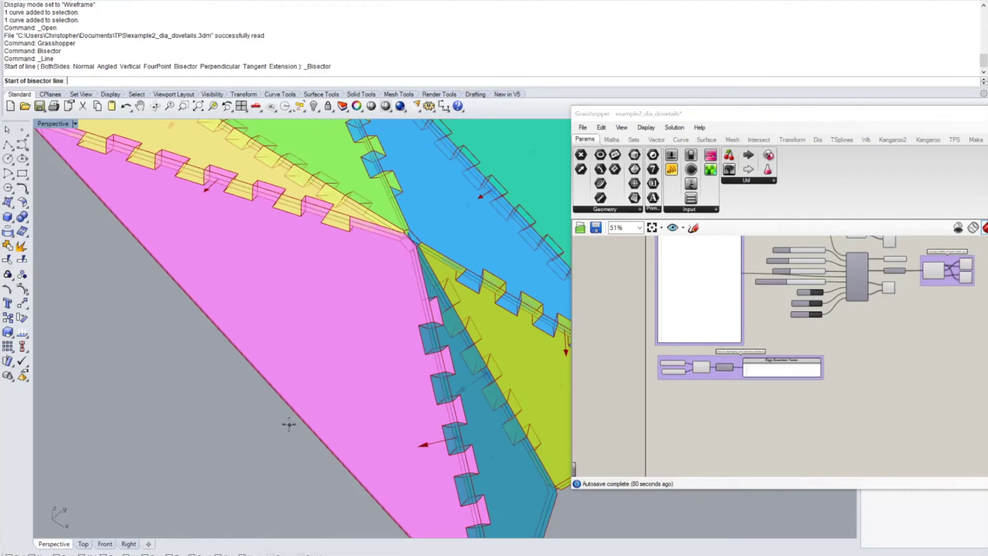
{"action": "left_click", "coordinate": [411, 240]}
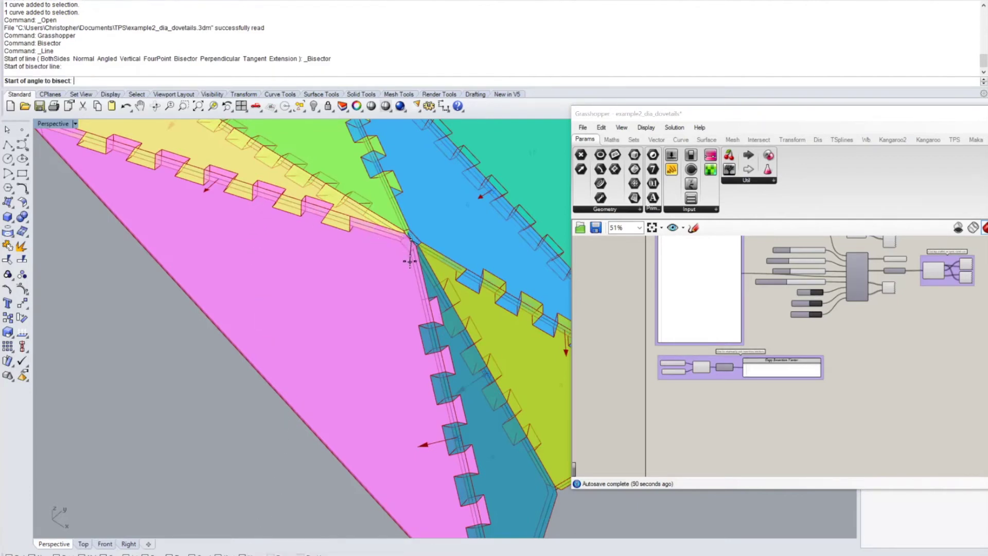
{"action": "scroll", "coordinate": [373, 271], "scroll_direction": "down", "scroll_amount": 2}
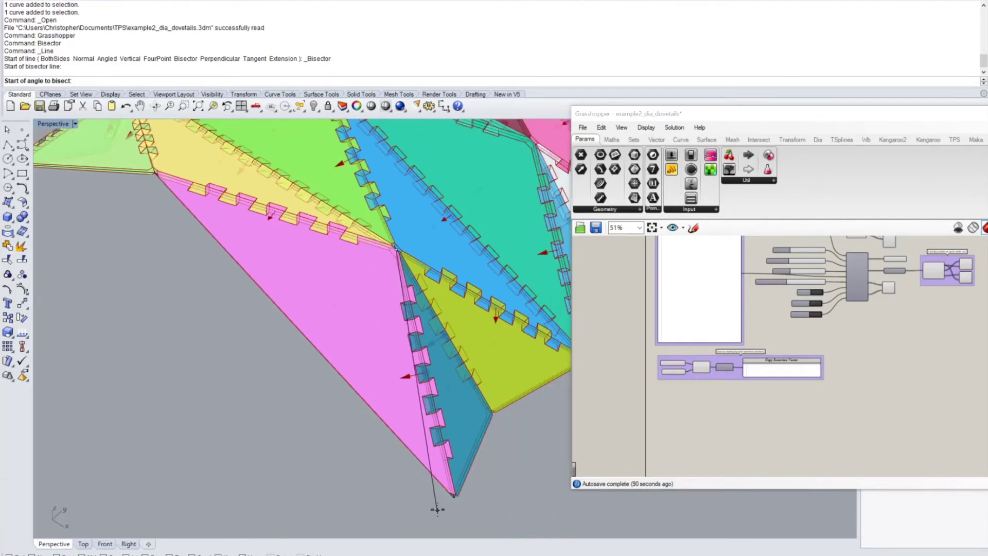
{"action": "left_click", "coordinate": [454, 498]}
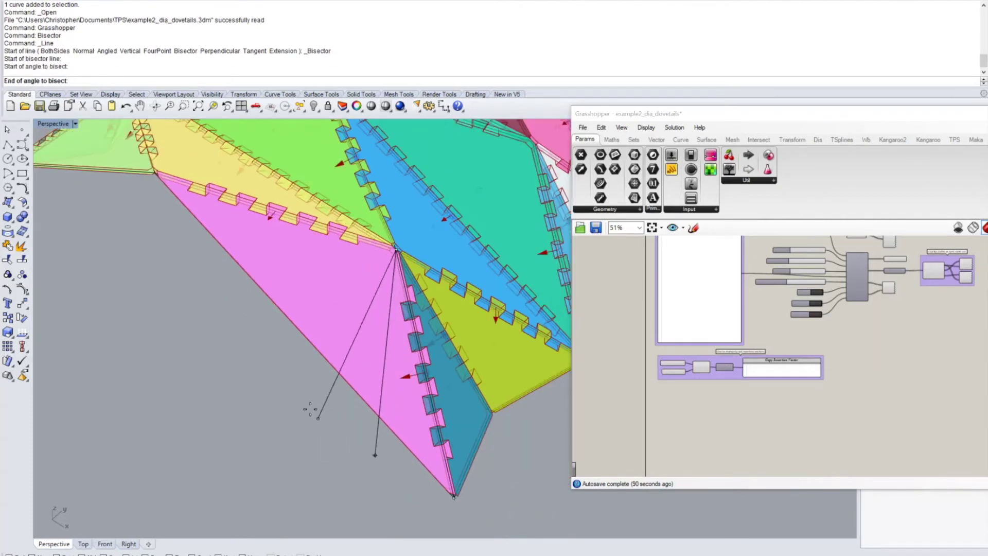
{"action": "left_click", "coordinate": [155, 173]}
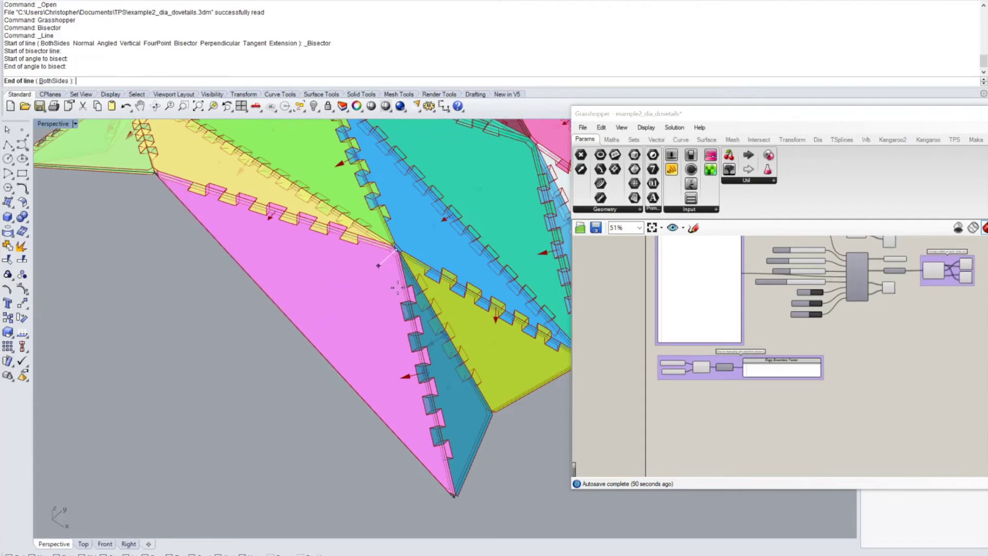
{"action": "scroll", "coordinate": [412, 292], "scroll_direction": "up", "scroll_amount": 3}
{"action": "right_click_drag", "start_coordinate": [417, 293], "coordinate": [466, 290]}
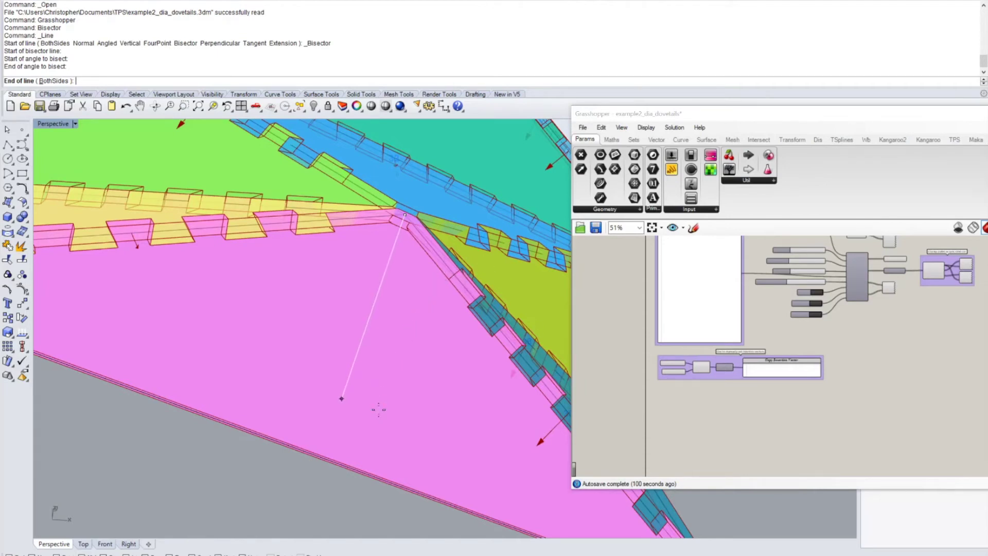
{"action": "left_click", "coordinate": [319, 488]}
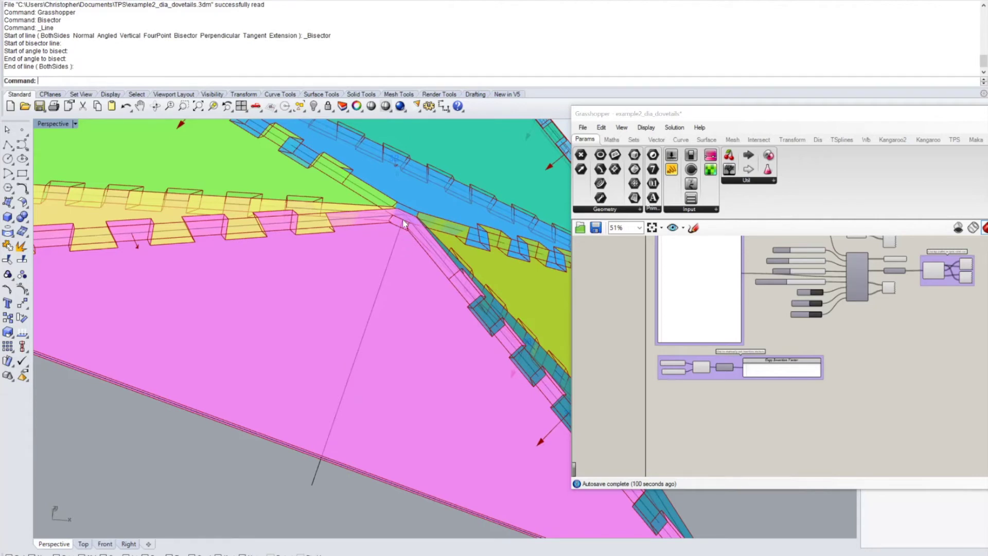
Set the Set Vector Start parameter to one point on the bisector line near the pink plate's corner
{"action": "left_click", "coordinate": [396, 243]}
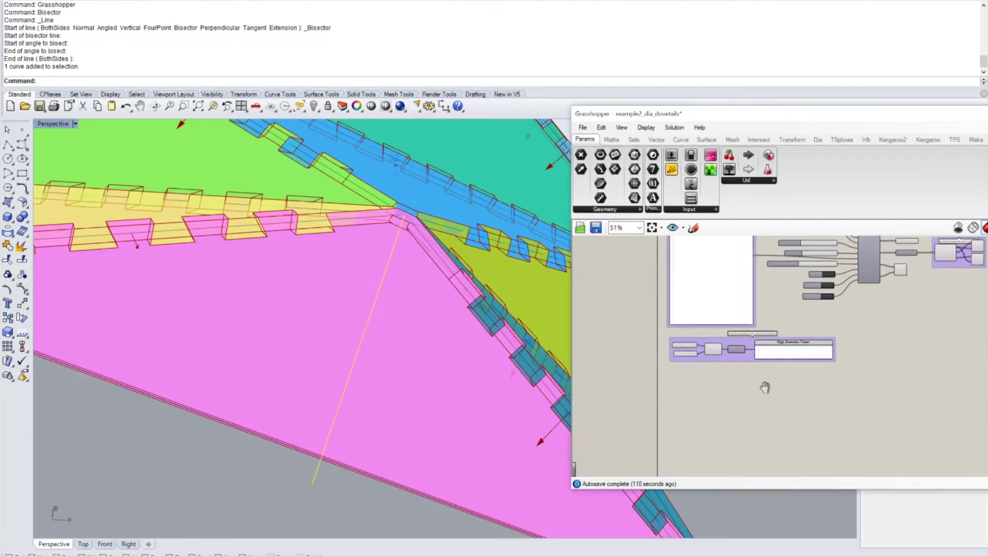
{"action": "scroll", "coordinate": [761, 388], "scroll_direction": "up", "scroll_amount": 5}
{"action": "right_click_drag", "start_coordinate": [761, 356], "coordinate": [816, 318]}
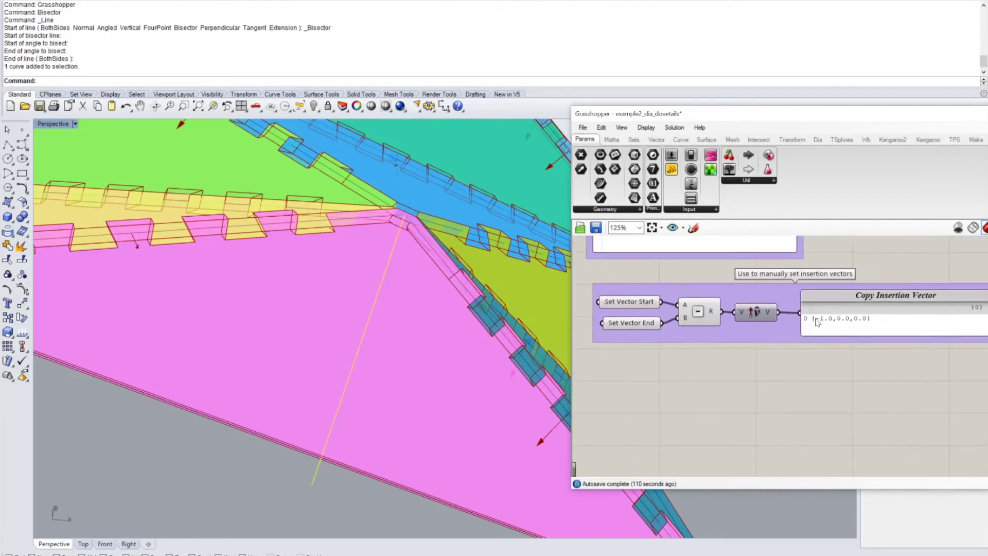
{"action": "left_click", "coordinate": [626, 302]}
{"action": "right_click", "coordinate": [626, 302]}
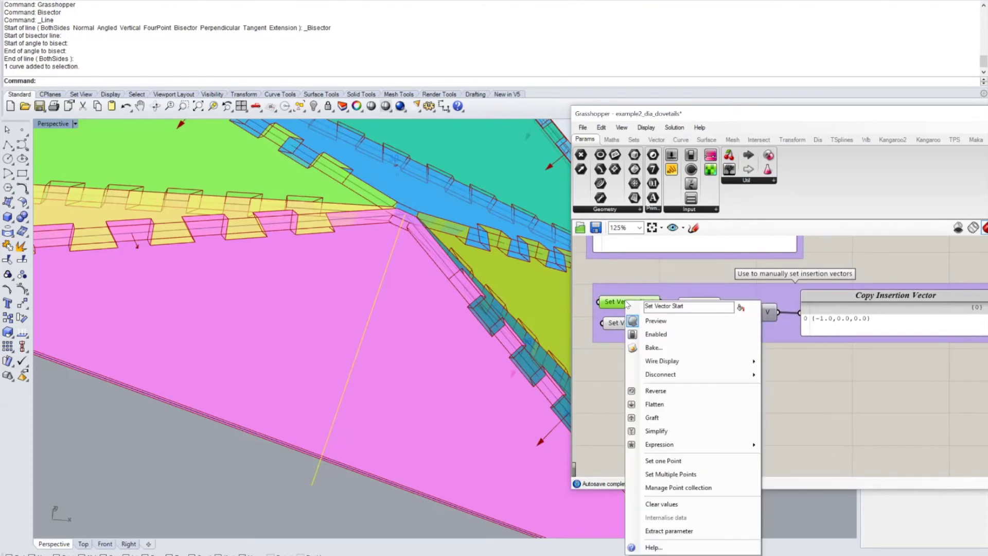
{"action": "left_click", "coordinate": [692, 460]}
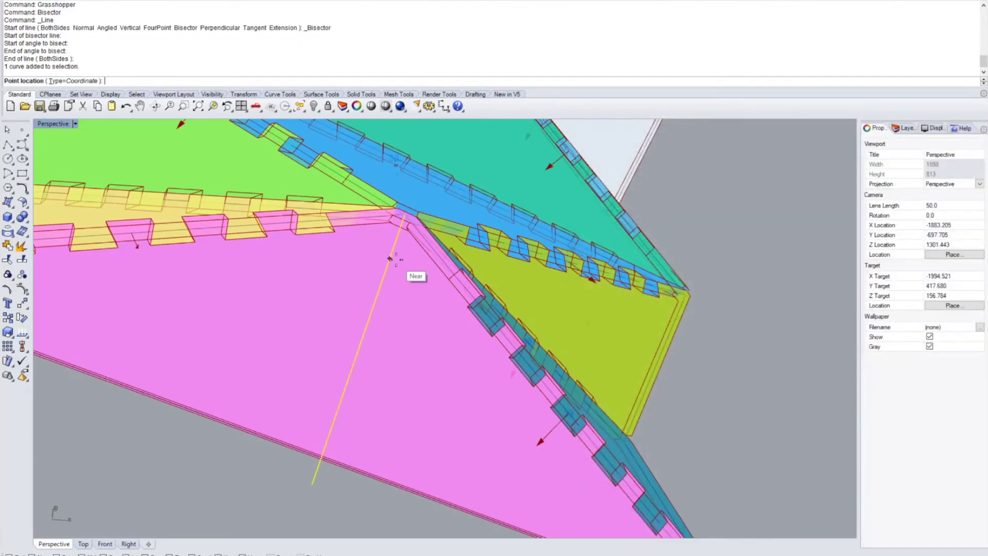
{"action": "left_click", "coordinate": [402, 265]}
Set the Set Vector End parameter to one point farther along the bisector line, towards the plate's outer edge
{"action": "right_click", "coordinate": [640, 326]}
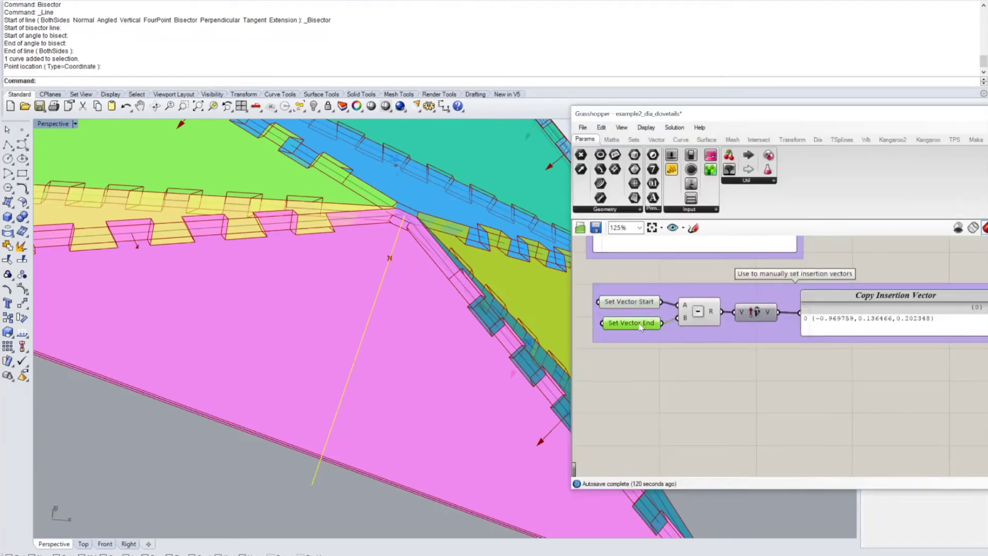
{"action": "left_click", "coordinate": [704, 480]}
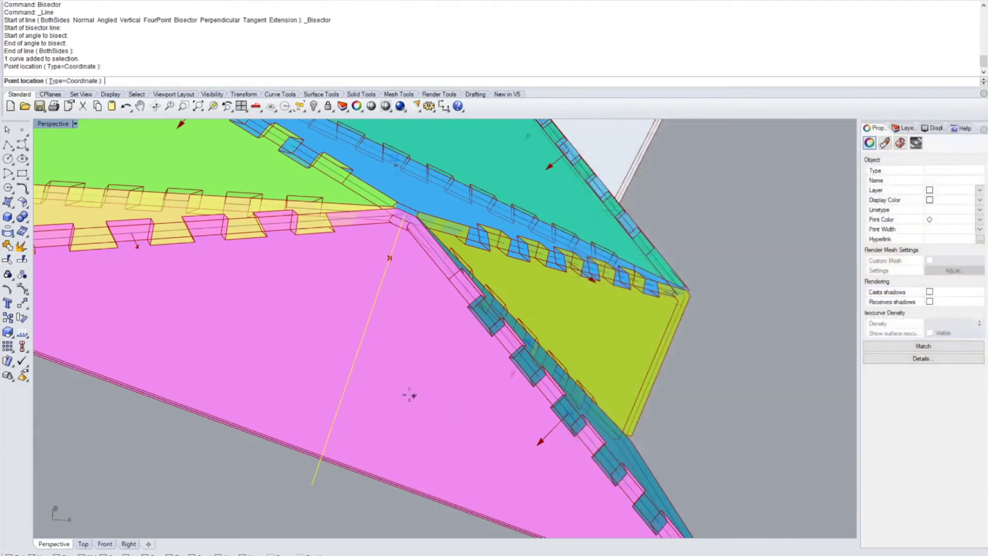
{"action": "left_click", "coordinate": [344, 393]}
Copy the computed vector from the Copy Insertion Vector panel
{"action": "scroll", "coordinate": [744, 363], "scroll_direction": "up", "scroll_amount": 4}
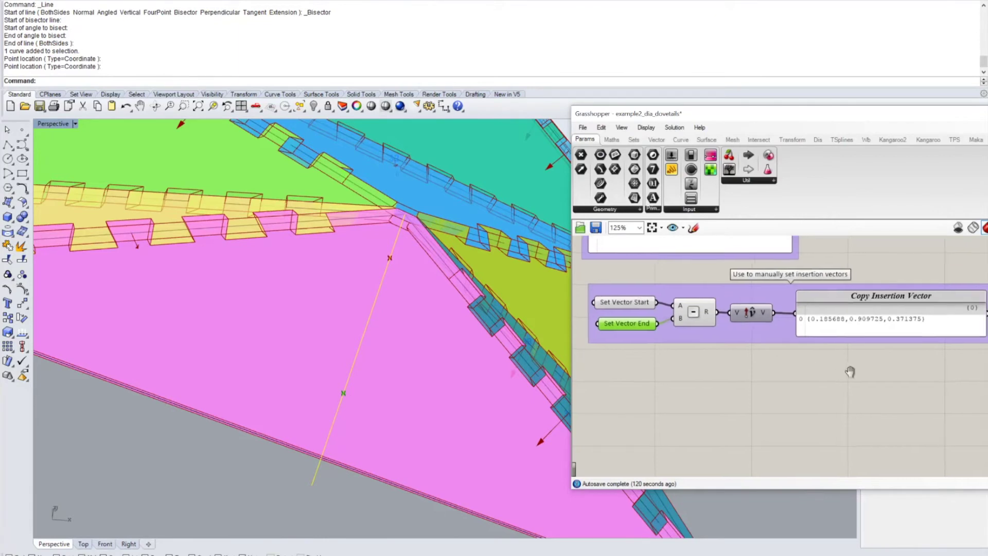
{"action": "left_click", "coordinate": [743, 313]}
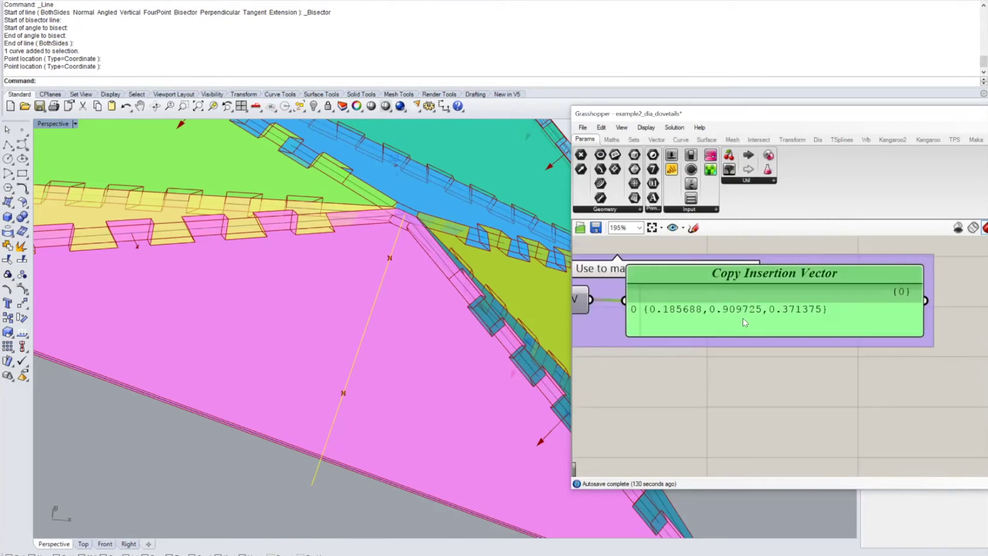
{"action": "right_click", "coordinate": [799, 322]}
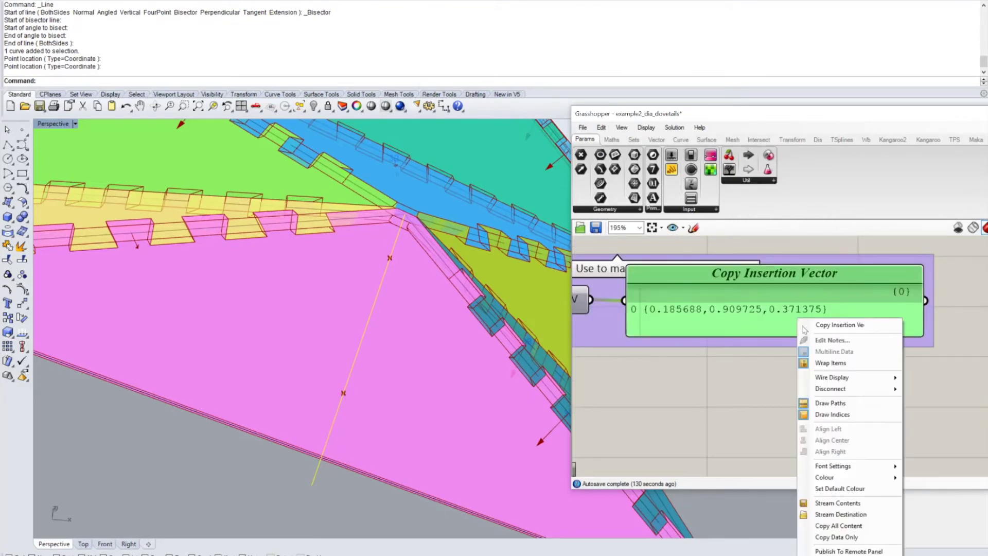
{"action": "left_click", "coordinate": [845, 530]}
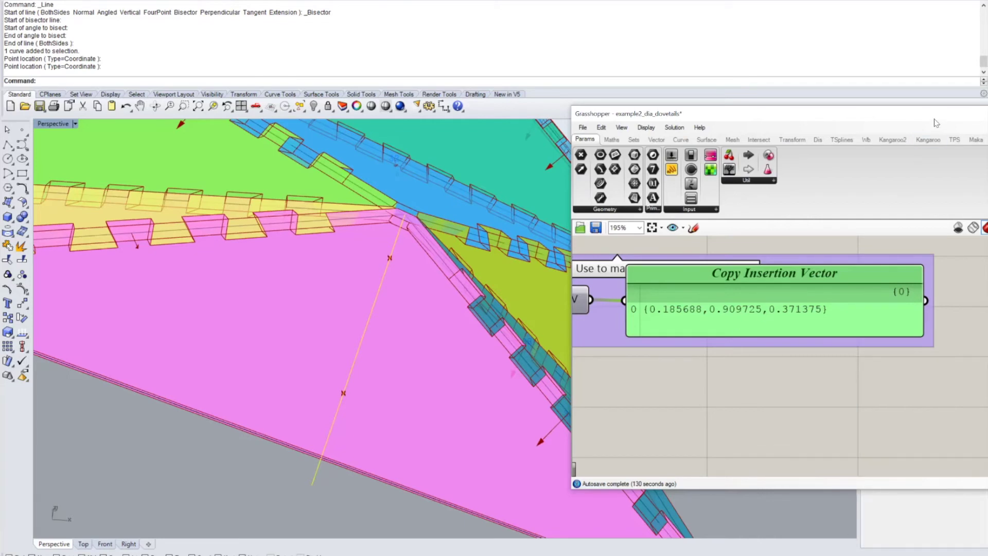
Minimize the Grasshopper window and examine the insertion arrows on both joints of the pink plate beside the bisector line
{"action": "left_click_drag", "start_coordinate": [933, 117], "coordinate": [843, 124]}
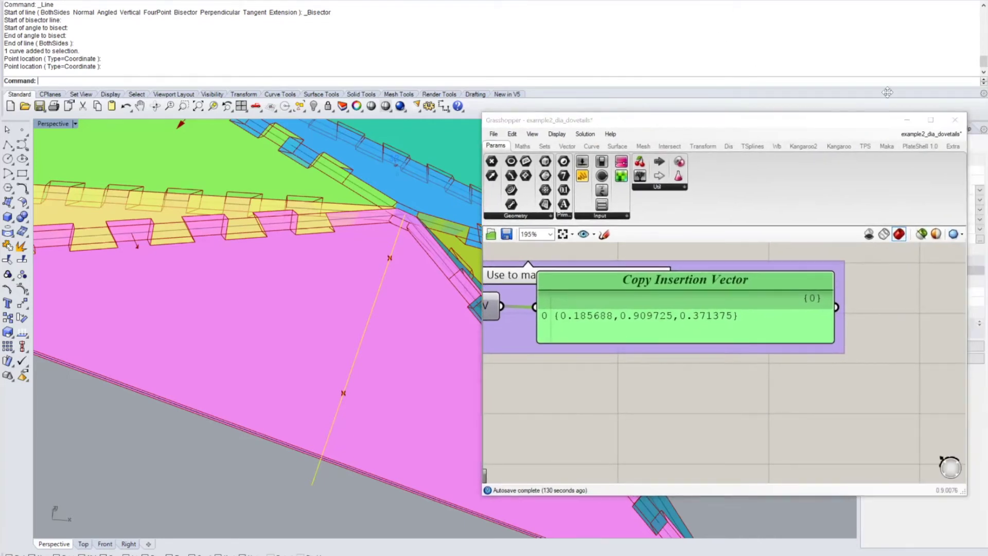
{"action": "left_click", "coordinate": [907, 120]}
{"action": "right_click_drag", "start_coordinate": [604, 240], "coordinate": [440, 276]}
{"action": "scroll", "coordinate": [313, 288], "scroll_direction": "up", "scroll_amount": 7}
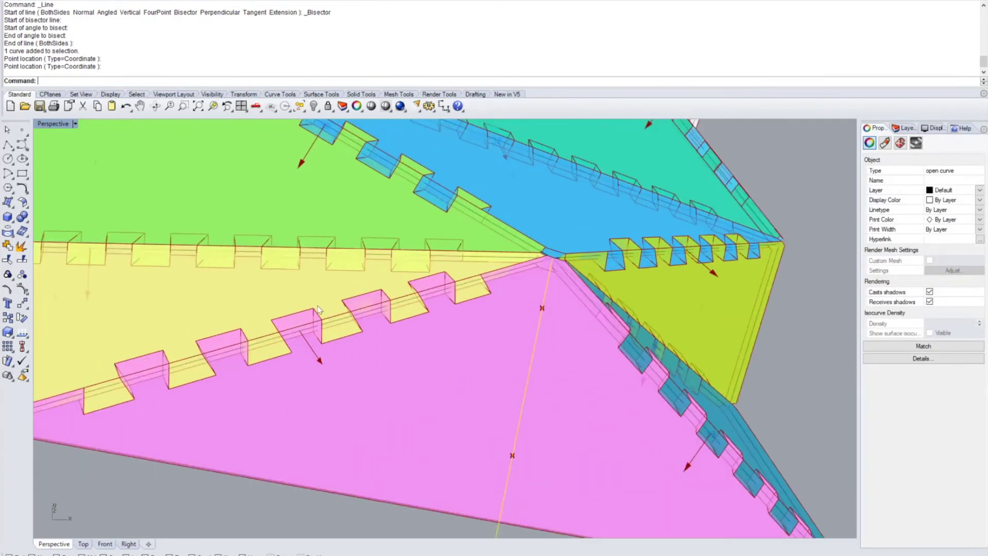
{"action": "scroll", "coordinate": [316, 312], "scroll_direction": "down", "scroll_amount": 9}
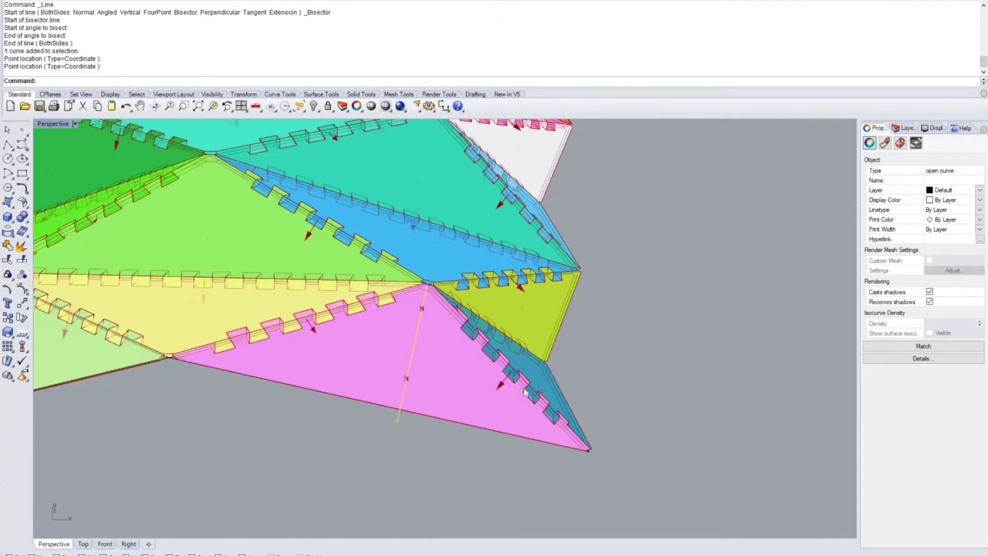
{"action": "scroll", "coordinate": [508, 372], "scroll_direction": "up", "scroll_amount": 1}
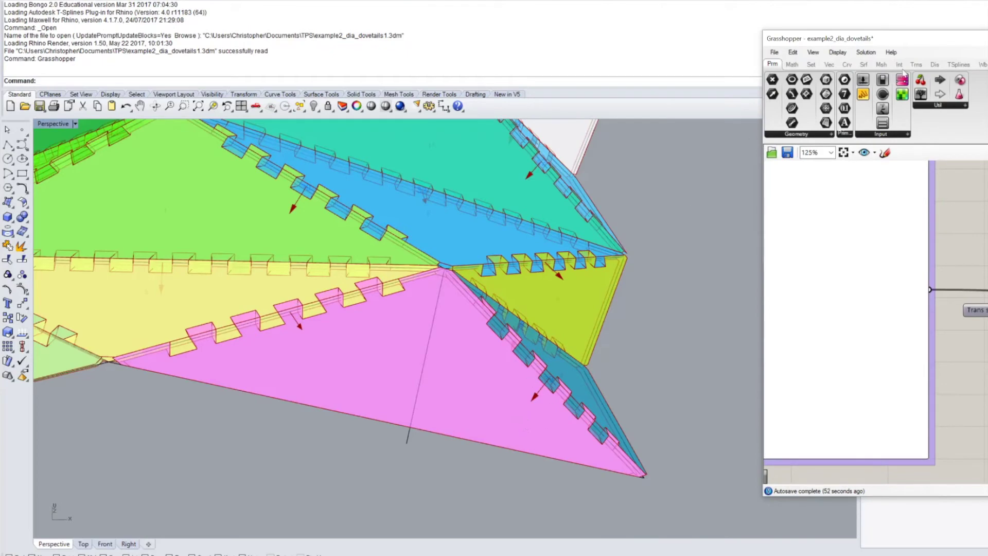
Switch the Solids toggle of the dovetail component to False and move the Grasshopper window off the model
{"action": "left_click_drag", "start_coordinate": [912, 43], "coordinate": [642, 38]}
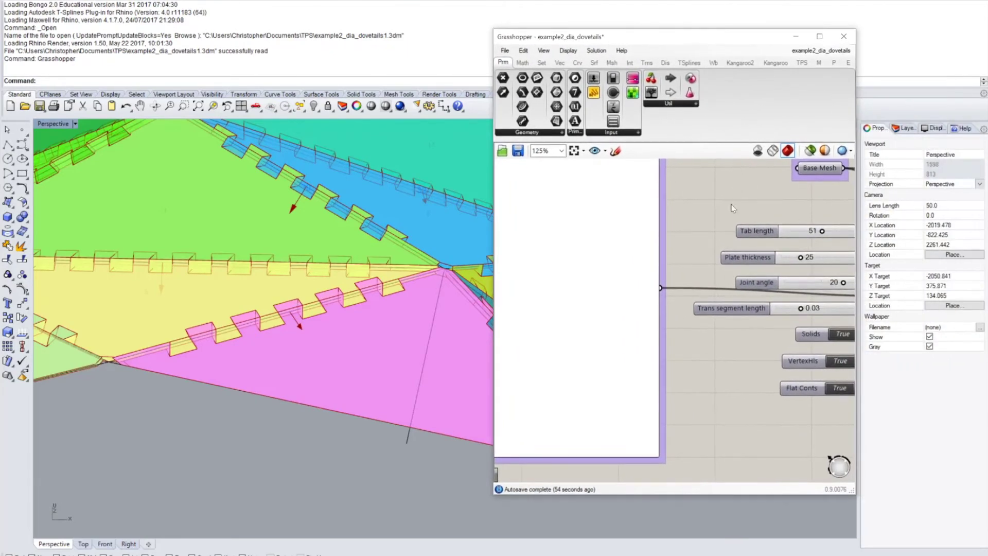
{"action": "scroll", "coordinate": [720, 232], "scroll_direction": "down", "scroll_amount": 1}
{"action": "right_click_drag", "start_coordinate": [805, 337], "coordinate": [619, 356]}
{"action": "scroll", "coordinate": [703, 292], "scroll_direction": "up", "scroll_amount": 2}
{"action": "scroll", "coordinate": [704, 292], "scroll_direction": "down", "scroll_amount": 1}
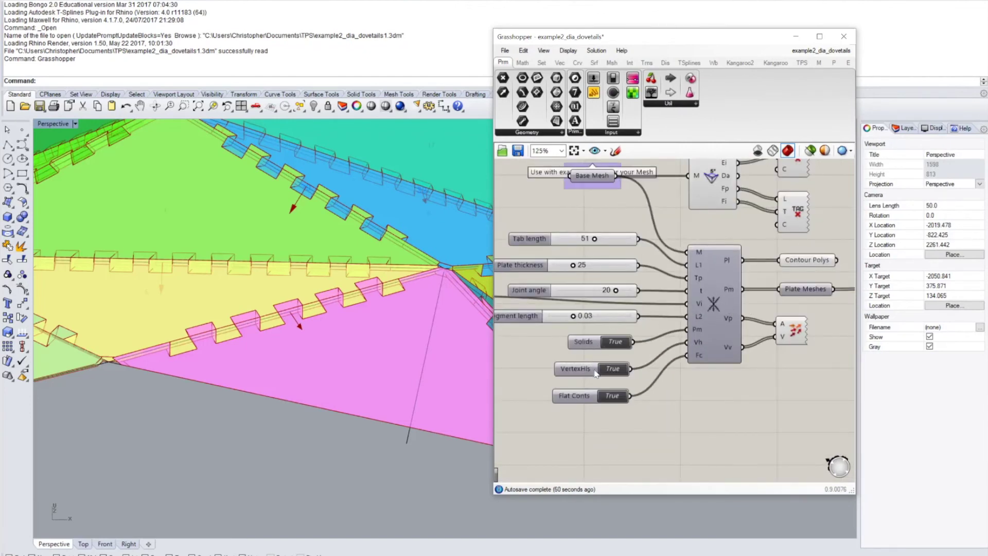
{"action": "left_click", "coordinate": [611, 345]}
{"action": "left_click_drag", "start_coordinate": [530, 41], "coordinate": [749, 48]}
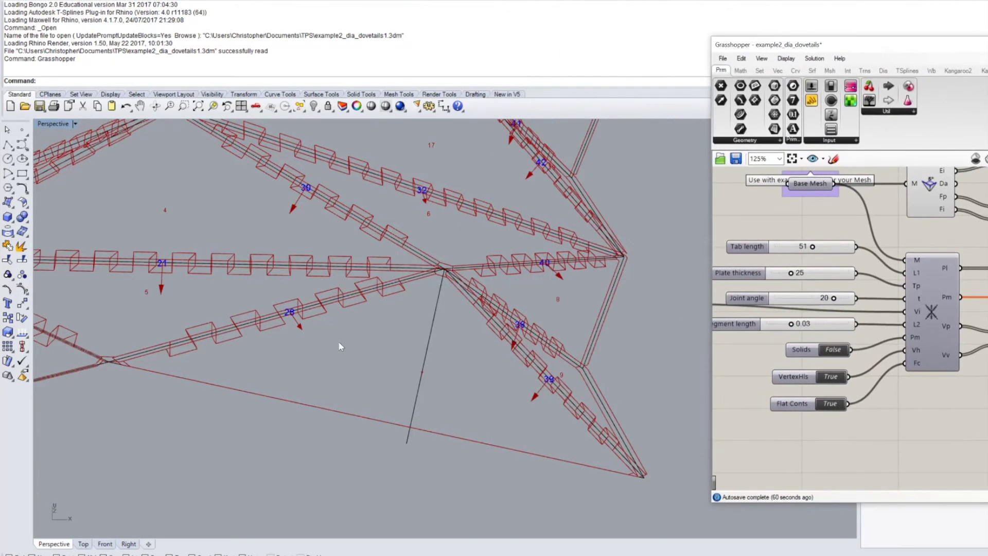
Examine the edge ID labels on the two jointed edges that meet at the start of the bisector line
{"action": "right_click_drag", "start_coordinate": [339, 346], "coordinate": [373, 351]}
{"action": "scroll", "coordinate": [317, 397], "scroll_direction": "up", "scroll_amount": 2}
{"action": "scroll", "coordinate": [316, 389], "scroll_direction": "down", "scroll_amount": 2}
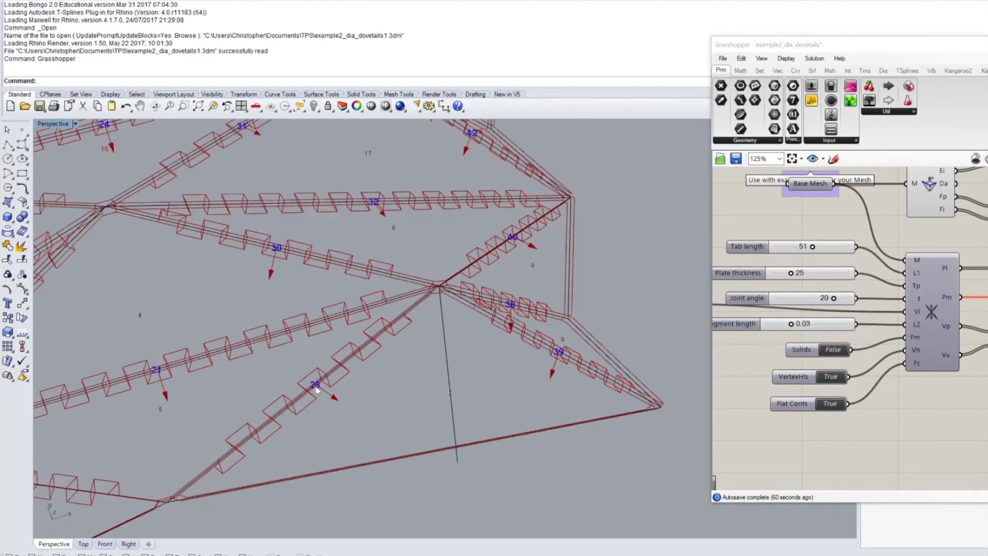
{"action": "scroll", "coordinate": [485, 359], "scroll_direction": "up", "scroll_amount": 2}
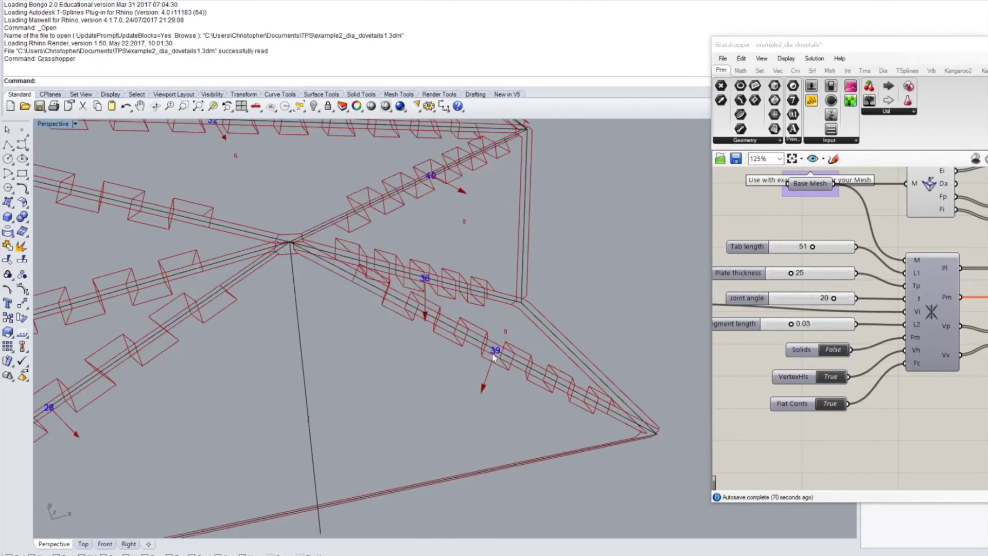
Replace the contents of the Insertion Vectors panel with edge ID 28 followed by a comma and the copied vector
{"action": "right_click_drag", "start_coordinate": [835, 397], "coordinate": [791, 247]}
{"action": "scroll", "coordinate": [800, 245], "scroll_direction": "down", "scroll_amount": 2}
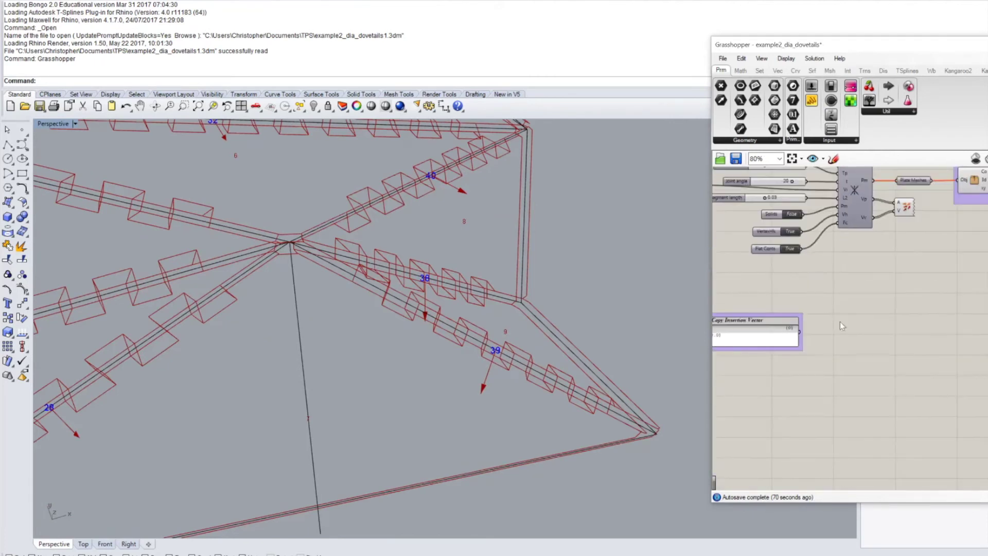
{"action": "right_click_drag", "start_coordinate": [840, 322], "coordinate": [914, 333]}
{"action": "right_click_drag", "start_coordinate": [760, 340], "coordinate": [952, 352]}
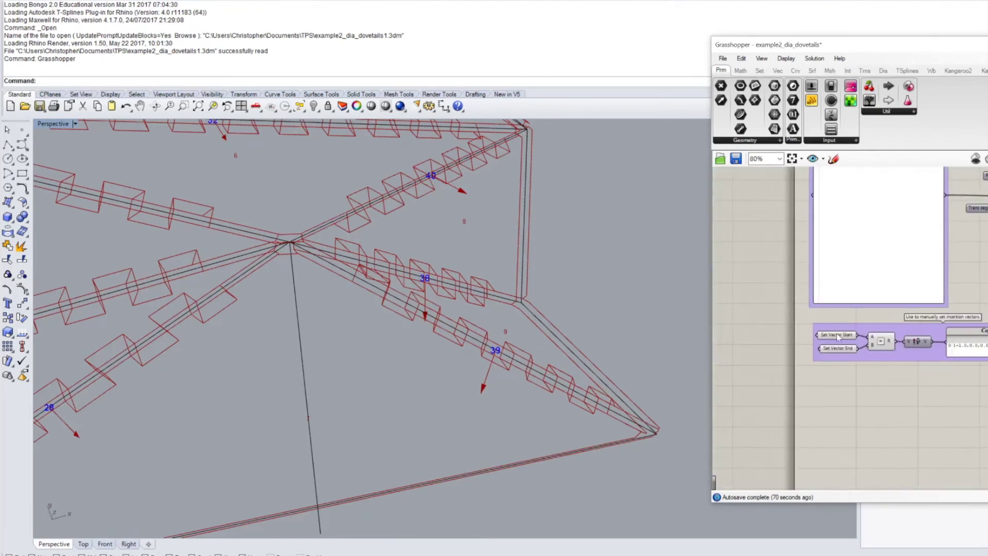
{"action": "scroll", "coordinate": [857, 233], "scroll_direction": "up", "scroll_amount": 3}
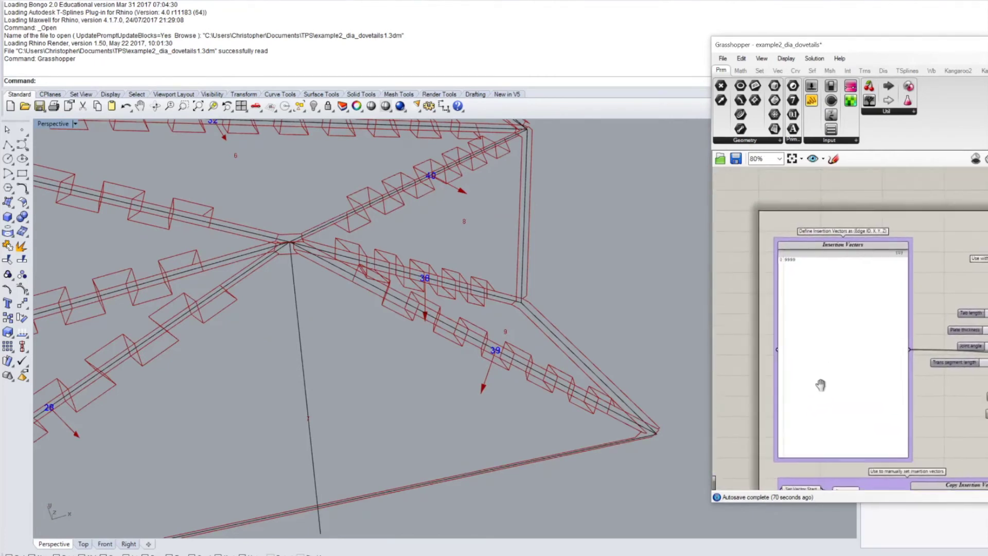
{"action": "double_click", "coordinate": [796, 271]}
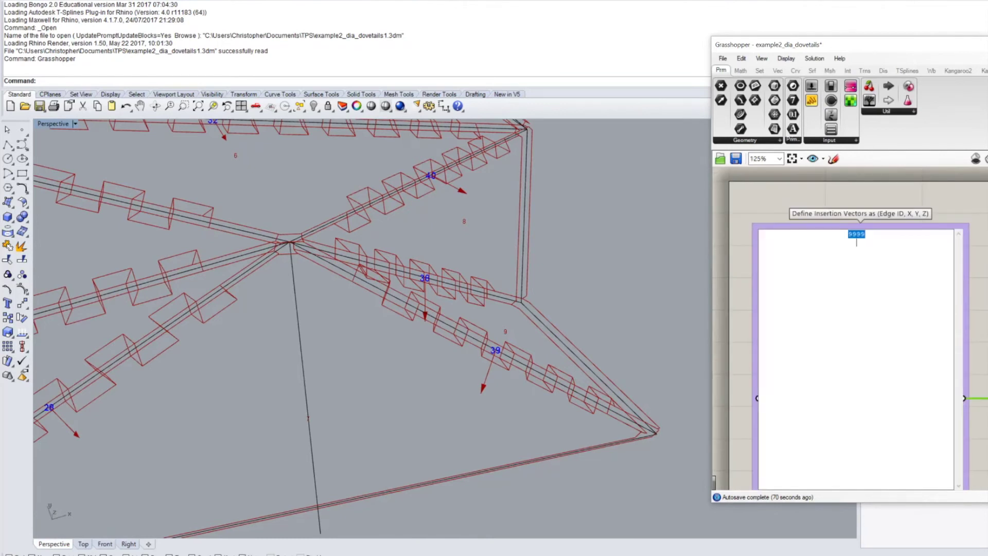
{"action": "type", "text": "28,"}
{"action": "key", "text": "ctrl+v"}
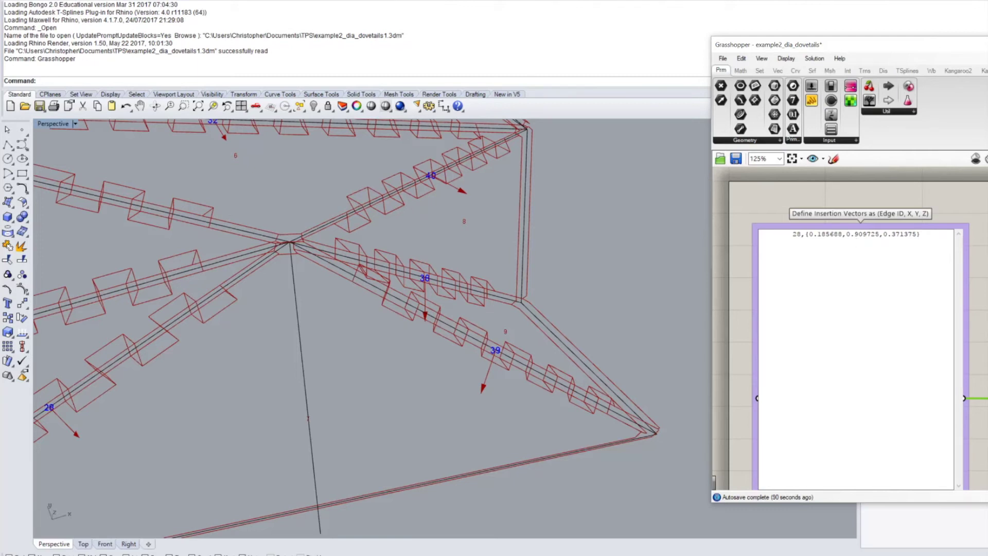
{"action": "left_click", "coordinate": [830, 204]}
Strip the parentheses from the edge 28 entry in the Insertion Vectors panel so it reads 28,0.185688,0.909725,0.371375
{"action": "scroll", "coordinate": [545, 281], "scroll_direction": "down", "scroll_amount": 3}
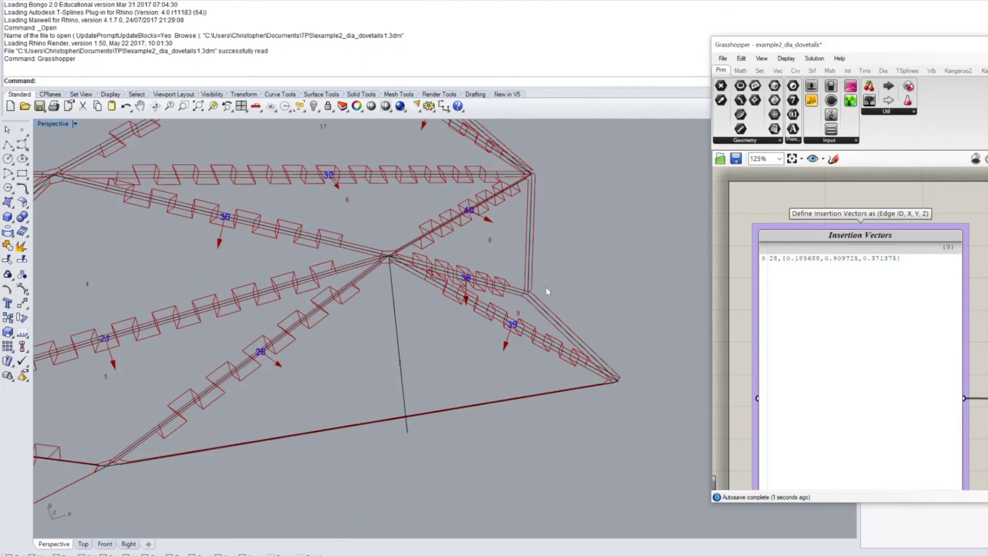
{"action": "left_click", "coordinate": [865, 269]}
{"action": "double_click", "coordinate": [925, 255]}
{"action": "key", "text": "ctrl+c"}
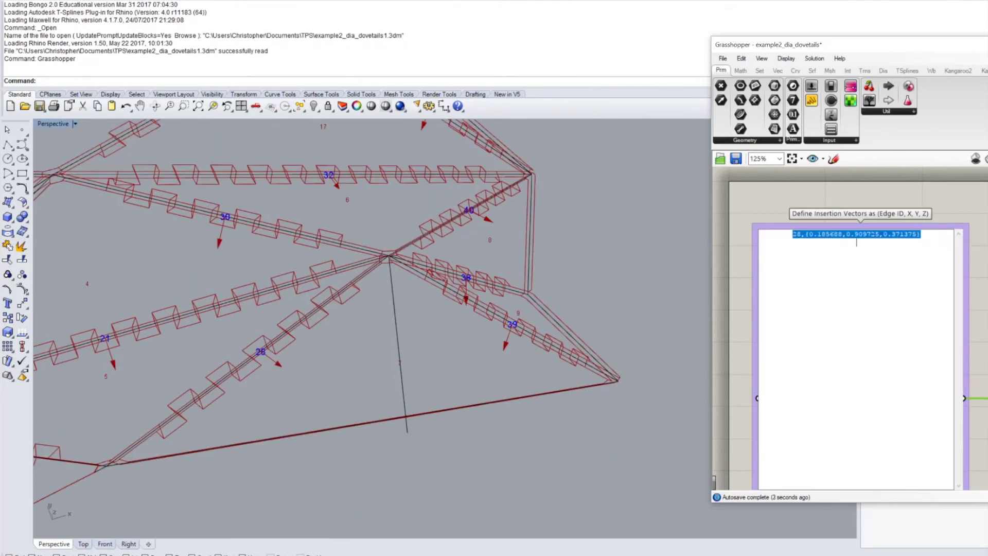
{"action": "left_click", "coordinate": [921, 235]}
{"action": "key", "text": "BackSpace"}
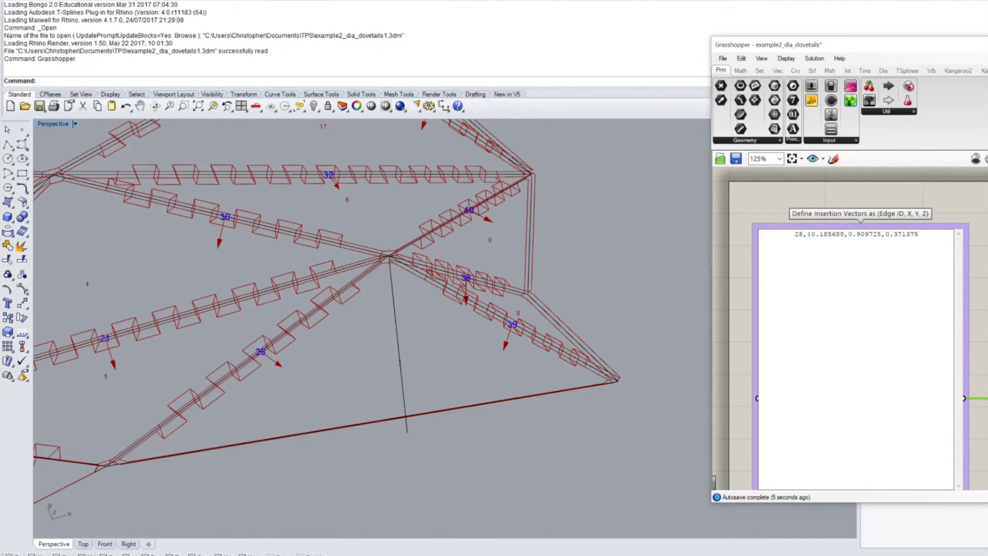
{"action": "left_click", "coordinate": [811, 235]}
{"action": "key", "text": "BackSpace"}
{"action": "key", "text": "Return"}
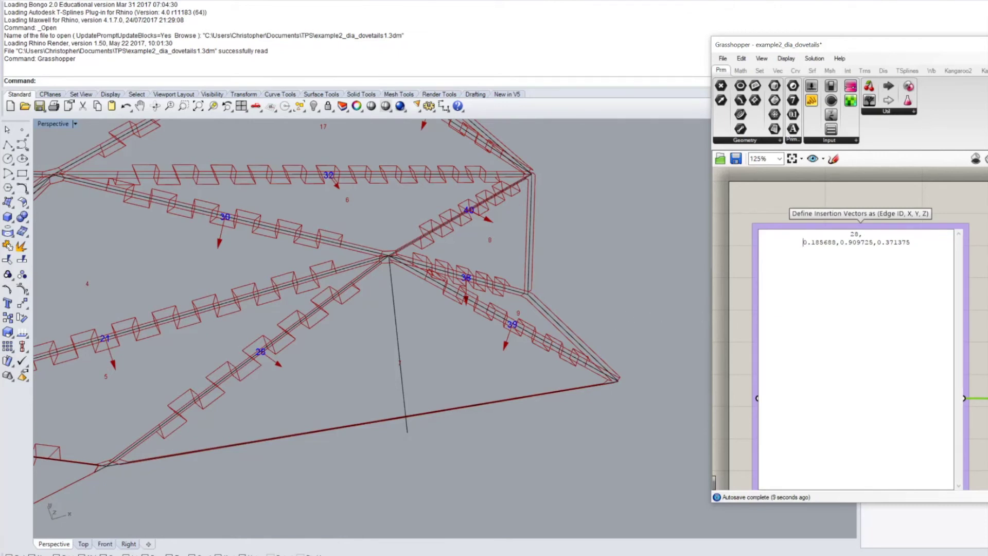
{"action": "key", "text": "BackSpace"}
{"action": "left_click", "coordinate": [851, 189]}
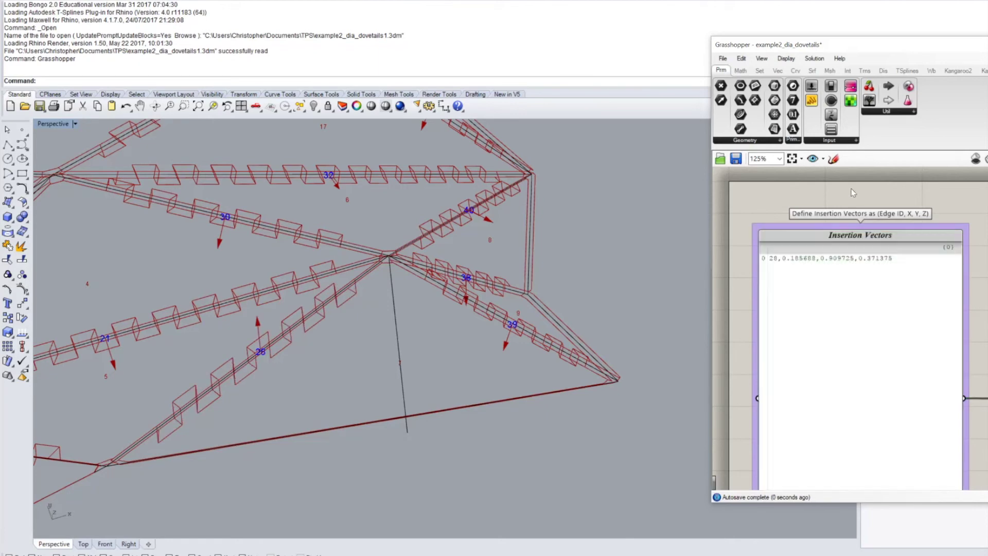
Examine the insertion arrow on edge 28 against the bisector line and identify the plate's other jointed edge
{"action": "right_click_drag", "start_coordinate": [304, 296], "coordinate": [233, 223]}
{"action": "scroll", "coordinate": [247, 268], "scroll_direction": "up", "scroll_amount": 4}
{"action": "scroll", "coordinate": [233, 224], "scroll_direction": "up", "scroll_amount": 2}
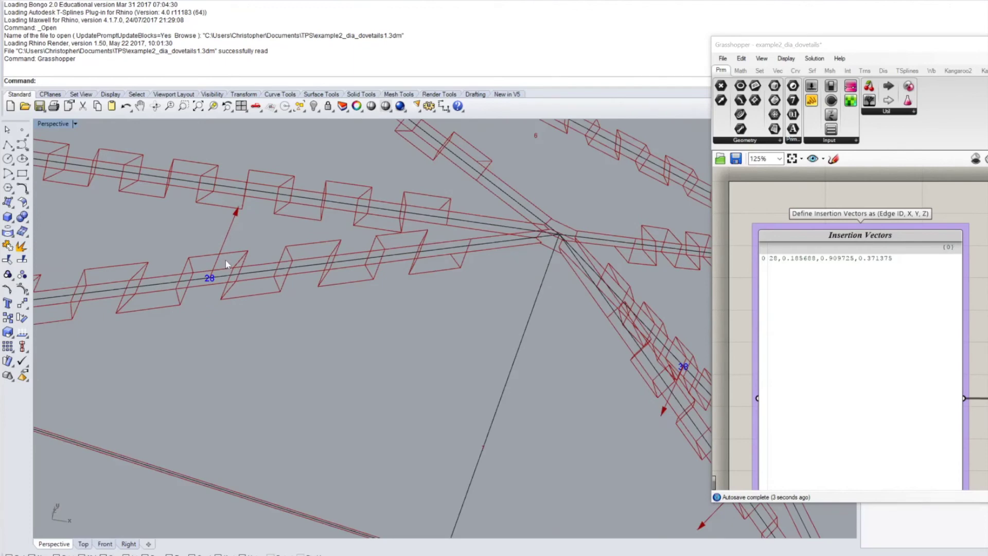
{"action": "scroll", "coordinate": [359, 285], "scroll_direction": "down", "scroll_amount": 7}
{"action": "right_click_drag", "start_coordinate": [360, 285], "coordinate": [254, 233]}
{"action": "scroll", "coordinate": [275, 215], "scroll_direction": "up", "scroll_amount": 7}
{"action": "scroll", "coordinate": [254, 235], "scroll_direction": "down", "scroll_amount": 7}
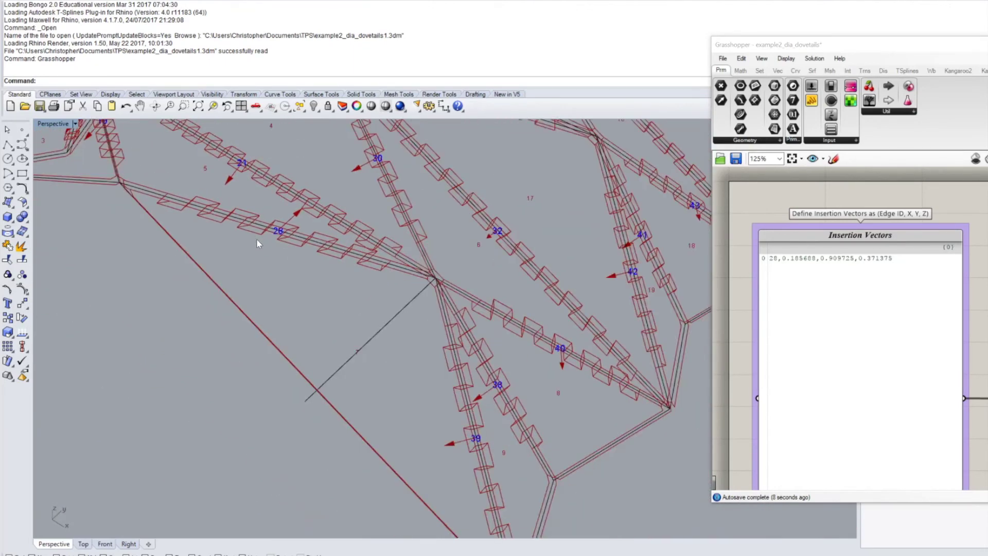
{"action": "scroll", "coordinate": [299, 267], "scroll_direction": "up", "scroll_amount": 2}
{"action": "scroll", "coordinate": [283, 257], "scroll_direction": "down", "scroll_amount": 4}
{"action": "scroll", "coordinate": [350, 309], "scroll_direction": "up", "scroll_amount": 2}
{"action": "scroll", "coordinate": [366, 315], "scroll_direction": "up", "scroll_amount": 2}
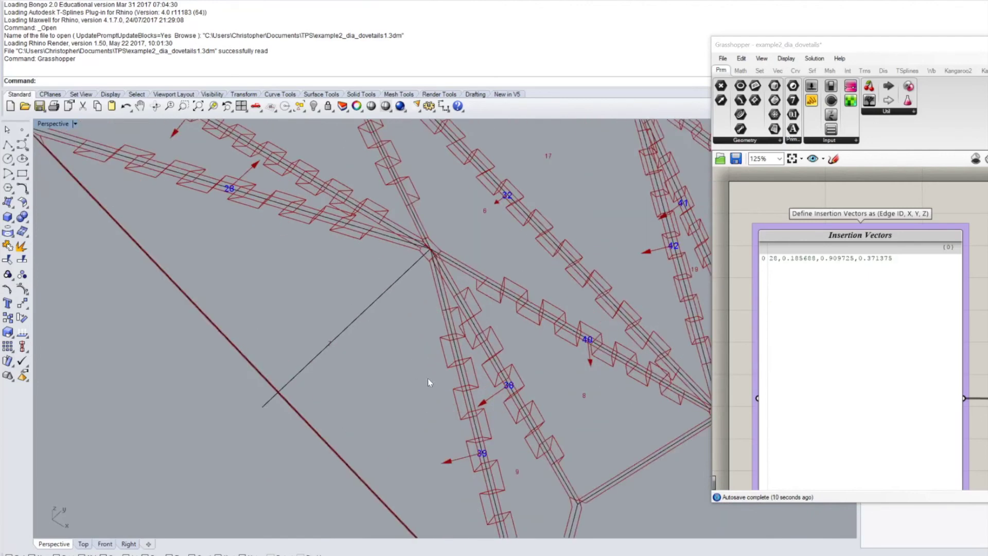
{"action": "scroll", "coordinate": [408, 359], "scroll_direction": "down", "scroll_amount": 1}
{"action": "scroll", "coordinate": [474, 443], "scroll_direction": "up", "scroll_amount": 1}
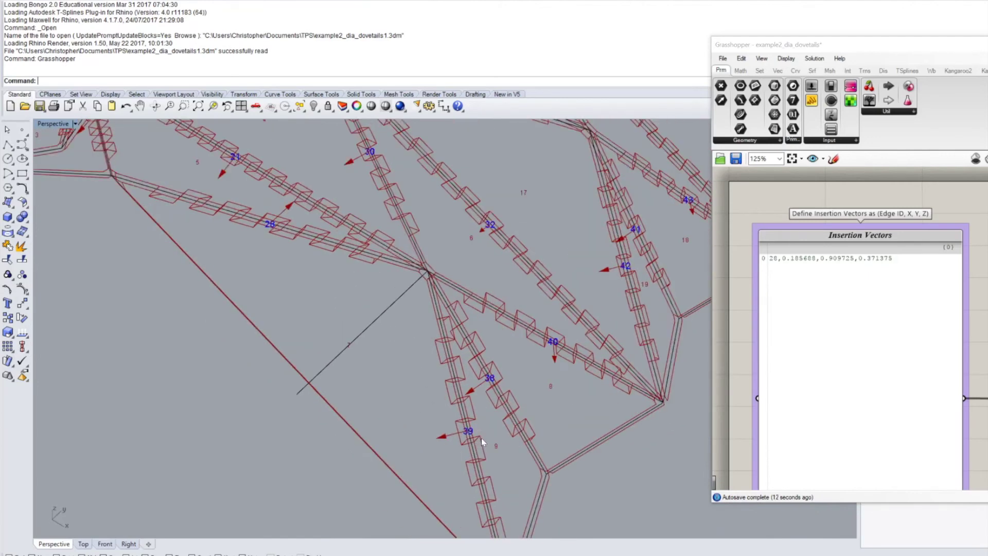
{"action": "right_click_drag", "start_coordinate": [473, 434], "coordinate": [486, 433]}
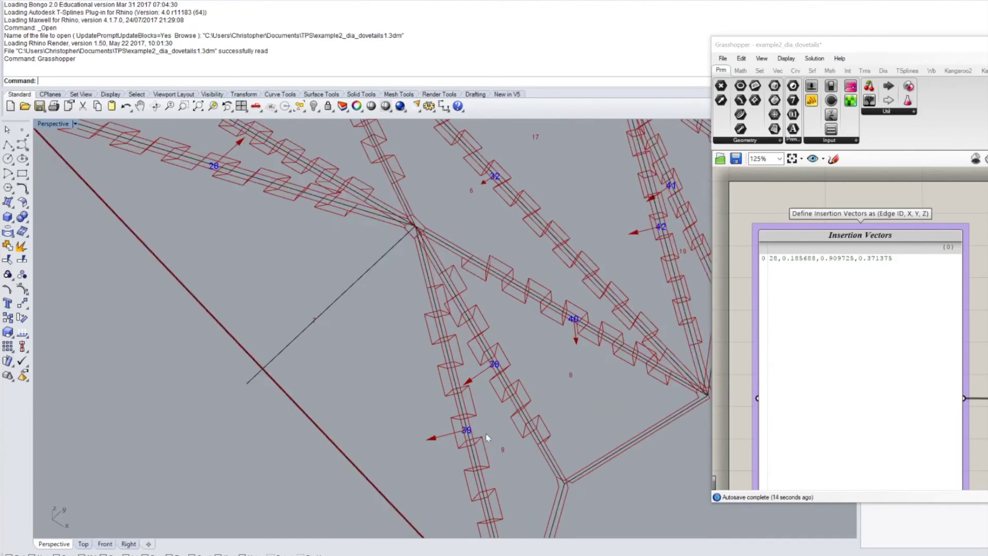
Add a second line for edge 39 to the Insertion Vectors panel: 39,0.185688,0.909725,0.371375, without parentheses
{"action": "double_click", "coordinate": [852, 294]}
{"action": "left_click", "coordinate": [918, 234]}
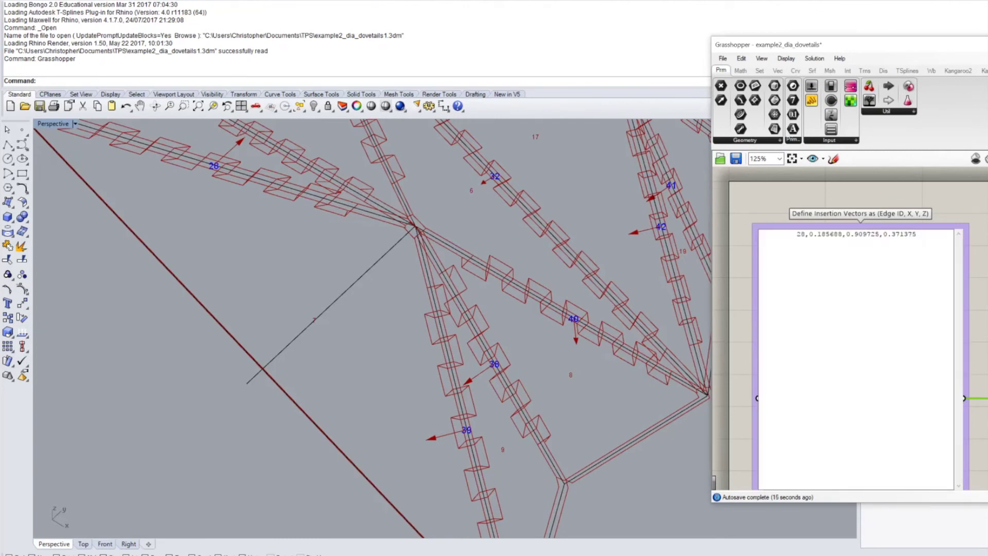
{"action": "type", "text": "39,"}
{"action": "key", "text": "ctrl+v"}
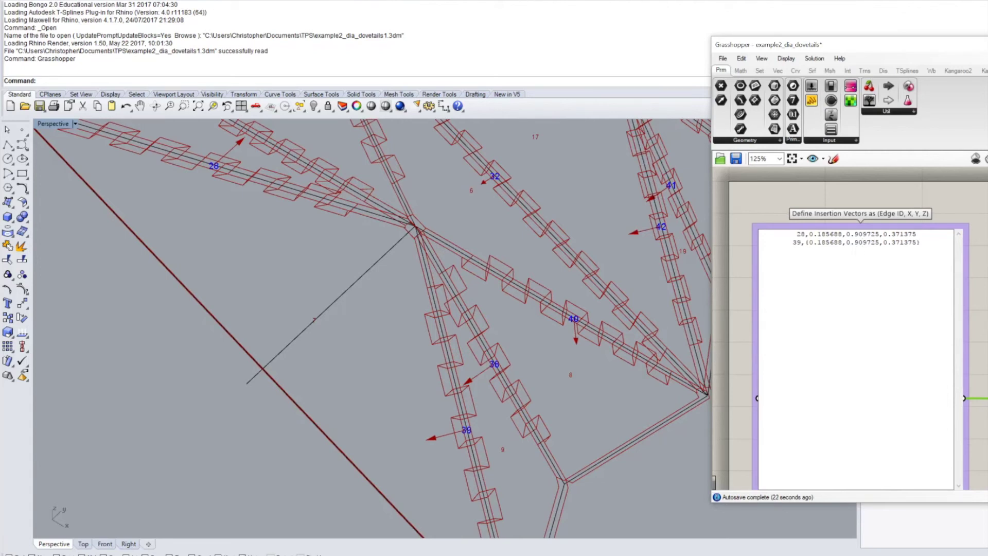
{"action": "key", "text": "BackSpace"}
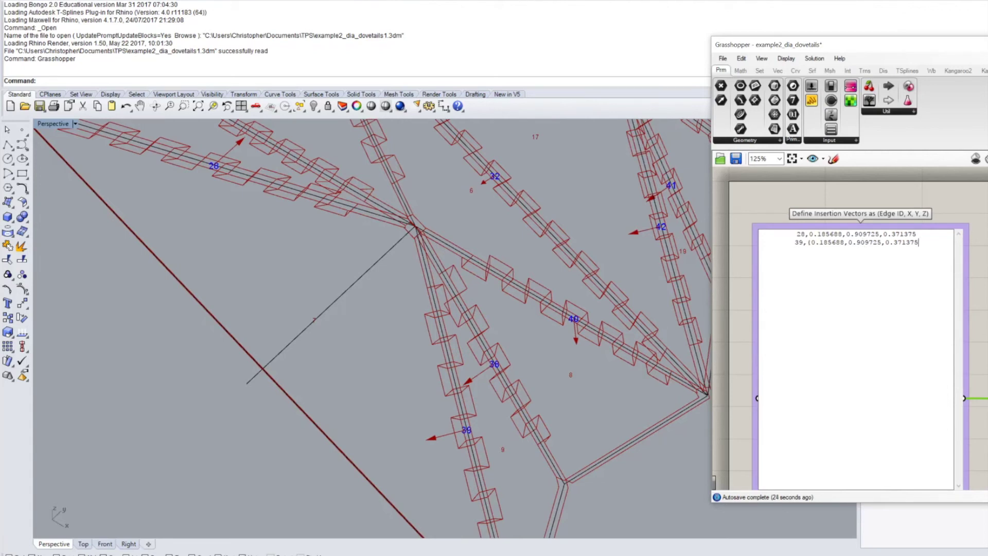
{"action": "key", "text": "BackSpace"}
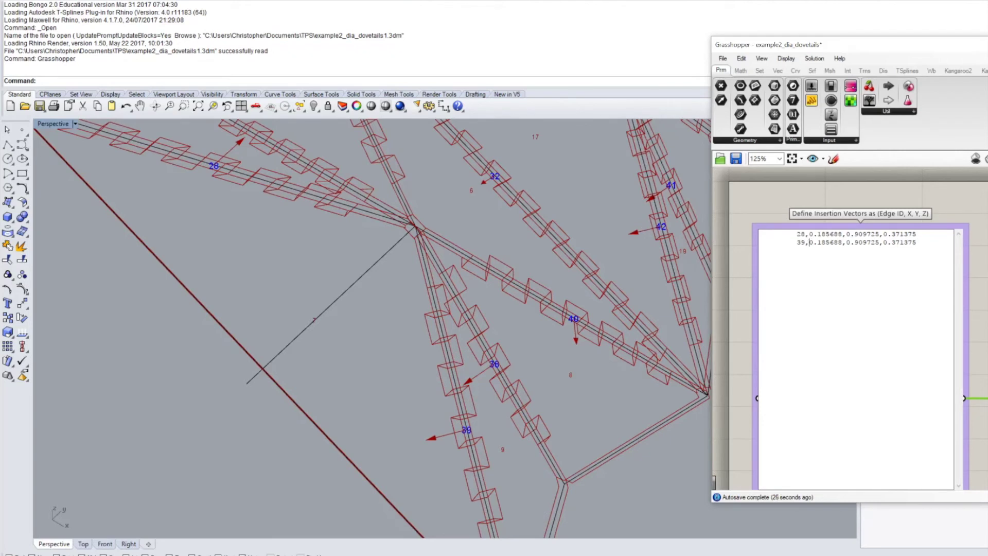
{"action": "key", "text": "Return"}
{"action": "key", "text": "BackSpace"}
{"action": "left_click", "coordinate": [779, 210]}
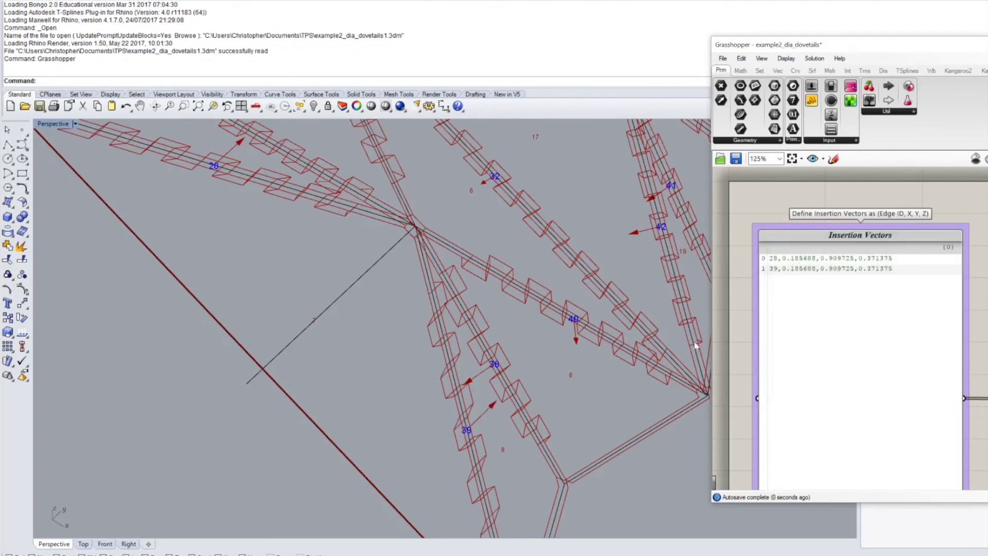
Examine the direction of the insertion arrow on edge 39 relative to the bisector line and the neighbouring edges
{"action": "right_click_drag", "start_coordinate": [493, 265], "coordinate": [351, 291]}
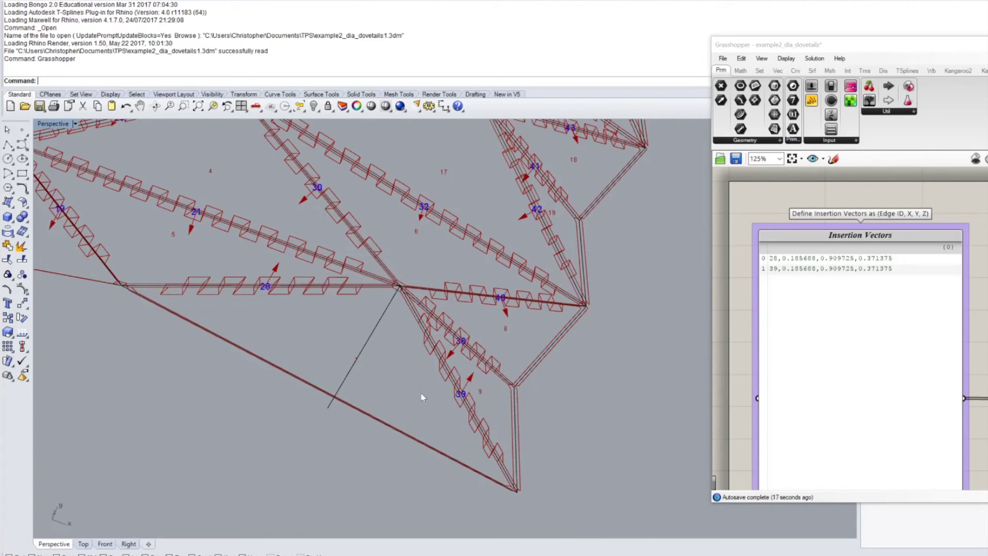
{"action": "scroll", "coordinate": [467, 389], "scroll_direction": "up", "scroll_amount": 5}
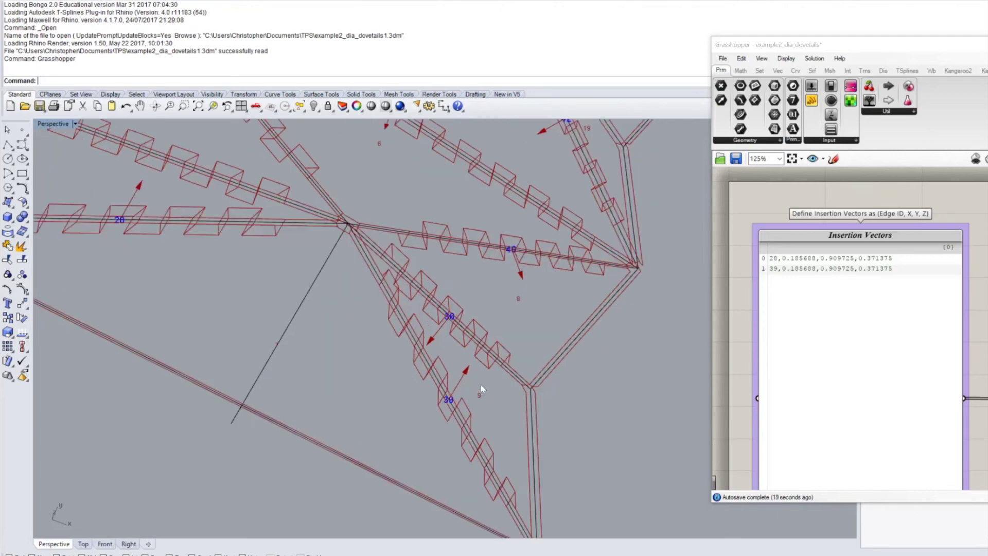
{"action": "right_click_drag", "start_coordinate": [467, 386], "coordinate": [354, 319]}
{"action": "scroll", "coordinate": [366, 313], "scroll_direction": "down", "scroll_amount": 5}
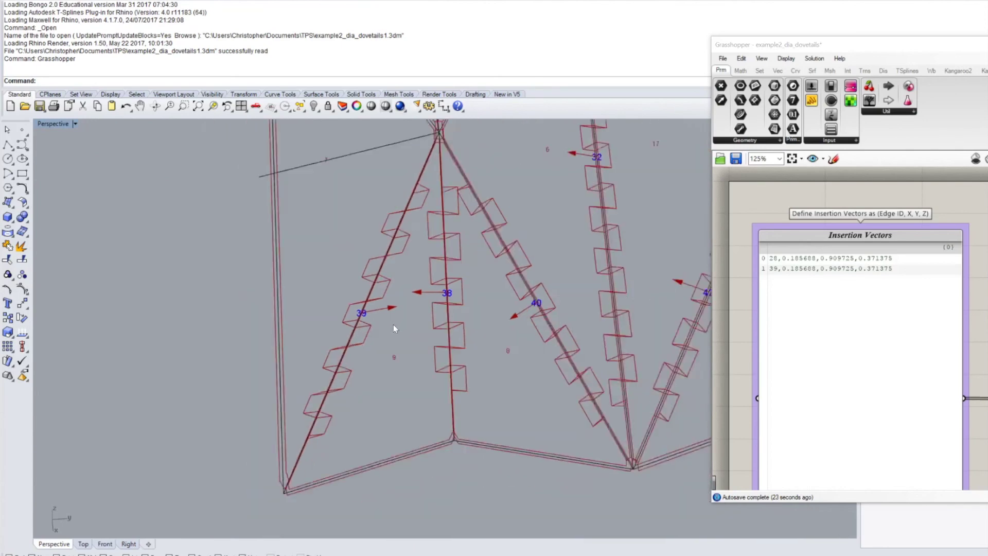
{"action": "scroll", "coordinate": [353, 215], "scroll_direction": "up", "scroll_amount": 3}
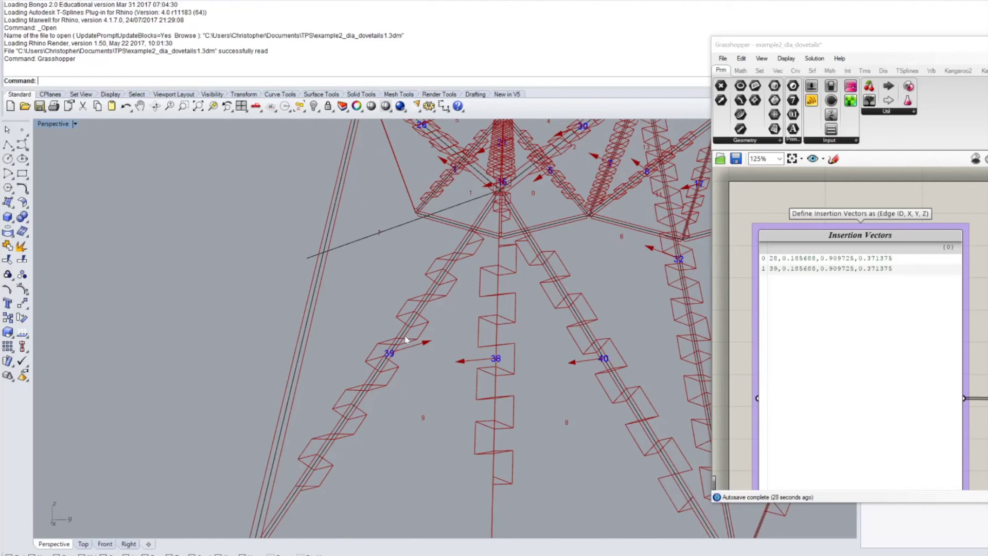
{"action": "right_click_drag", "start_coordinate": [361, 363], "coordinate": [326, 355]}
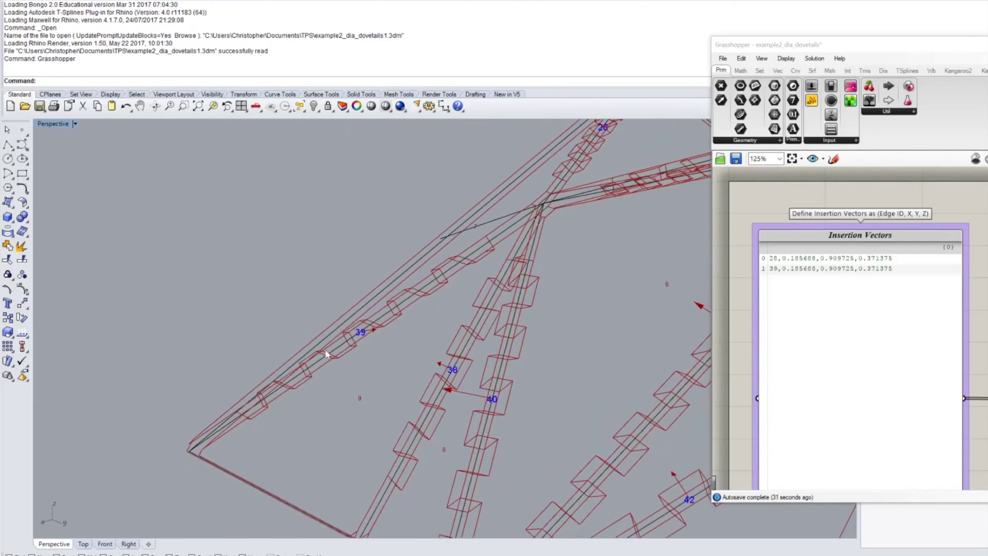
{"action": "scroll", "coordinate": [357, 330], "scroll_direction": "up", "scroll_amount": 3}
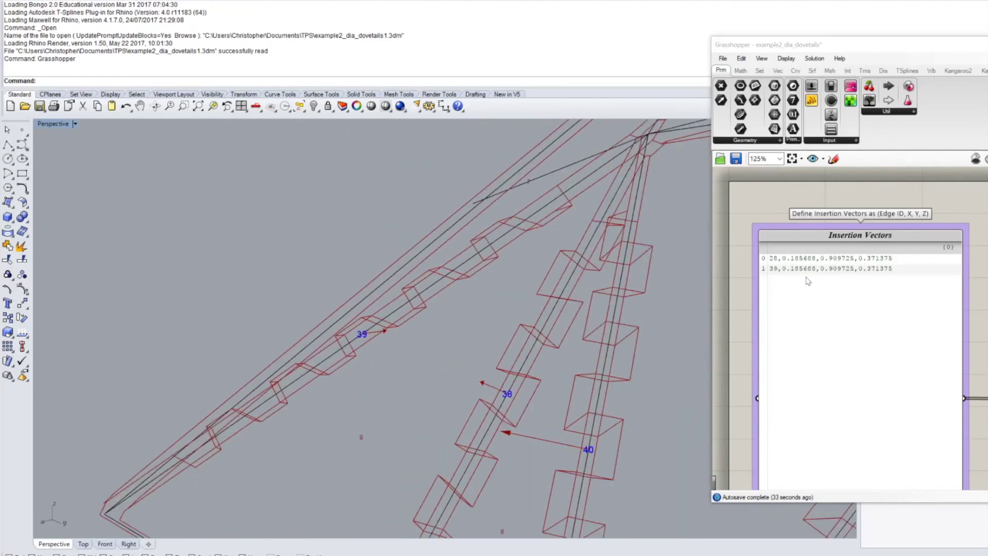
Reverse the edge 39 vector in the Insertion Vectors panel by negating all three components: 39,-0.185688,-0.909725,-0.371375
{"action": "double_click", "coordinate": [857, 250]}
{"action": "left_click", "coordinate": [822, 243]}
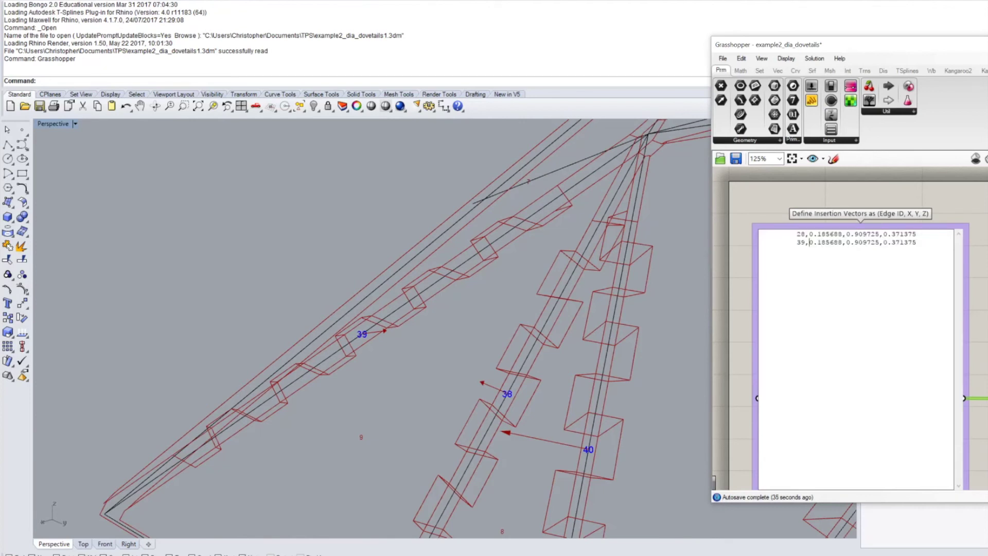
{"action": "type", "text": "-"}
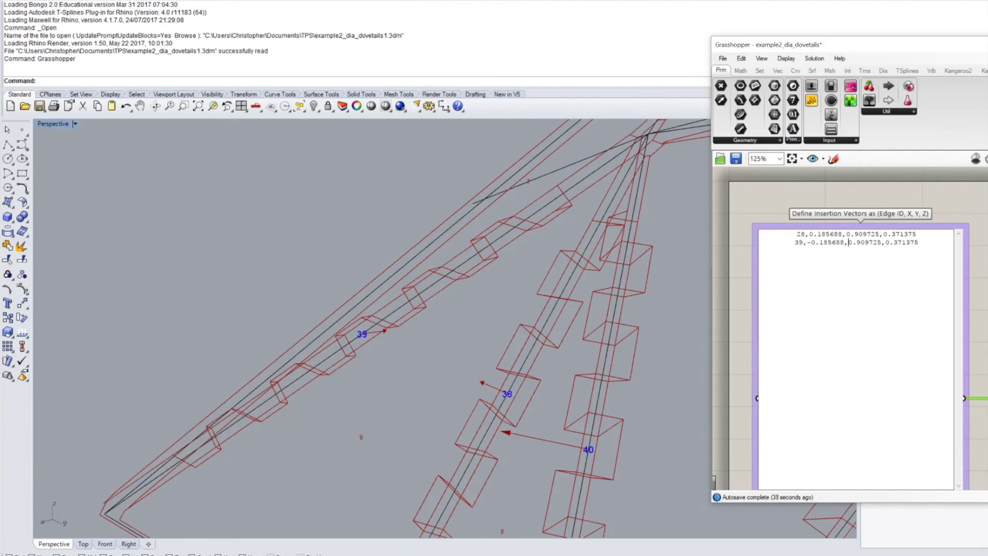
{"action": "type", "text": "-"}
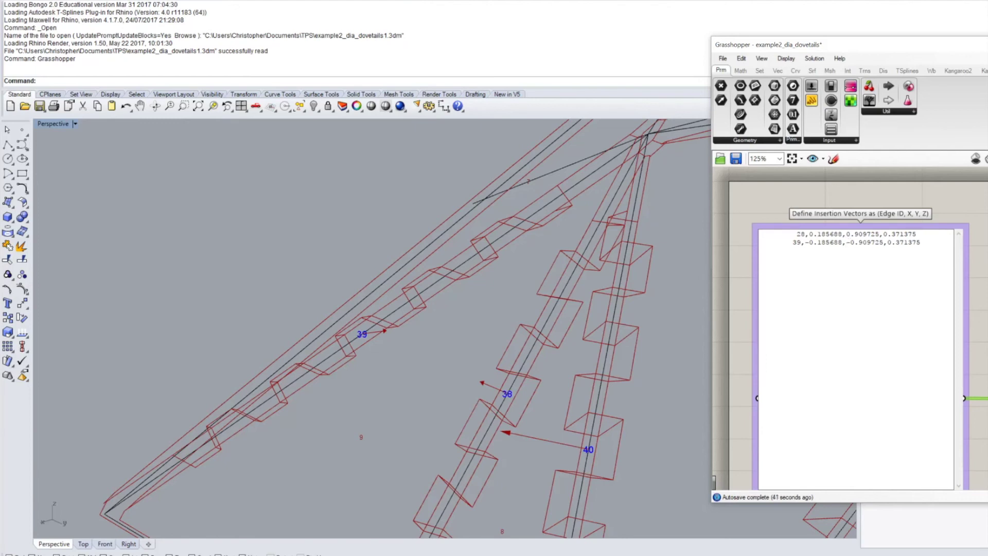
{"action": "type", "text": "-"}
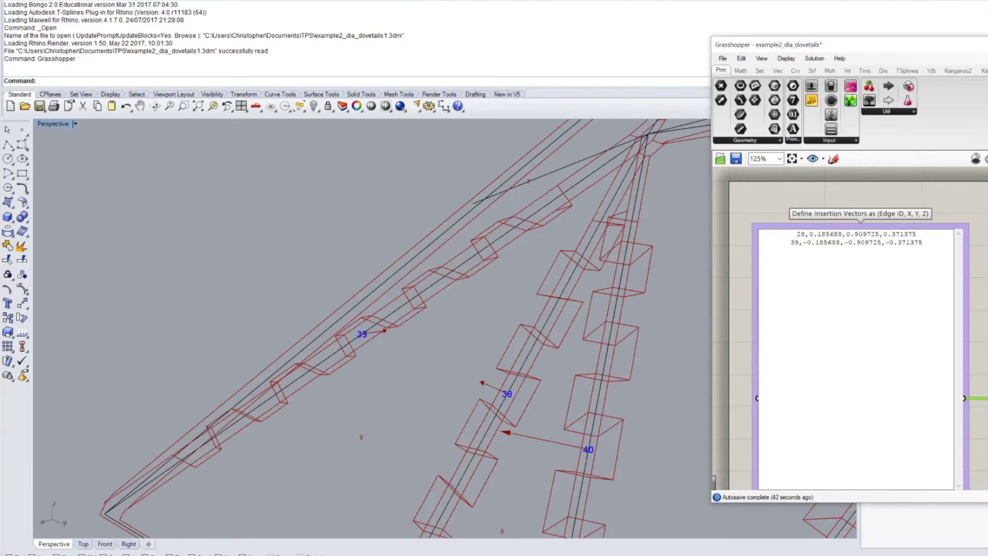
{"action": "left_click", "coordinate": [767, 206]}
Check the insertion arrows on edges 28 and 39, and switch the Solids toggle of the dovetail component to True
{"action": "right_click_drag", "start_coordinate": [268, 329], "coordinate": [312, 356]}
{"action": "scroll", "coordinate": [493, 478], "scroll_direction": "down", "scroll_amount": 4}
{"action": "right_click_drag", "start_coordinate": [493, 480], "coordinate": [540, 276]}
{"action": "scroll", "coordinate": [482, 340], "scroll_direction": "up", "scroll_amount": 2}
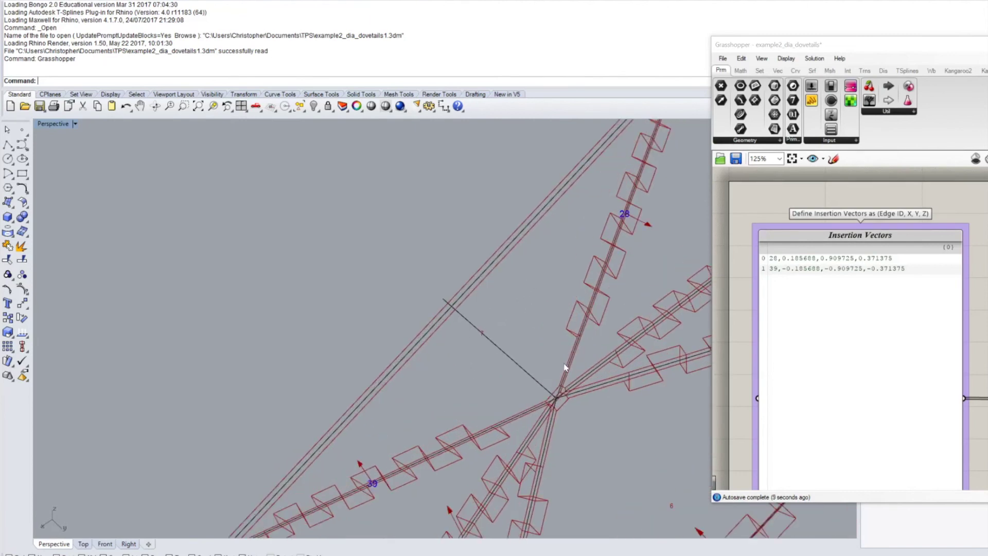
{"action": "scroll", "coordinate": [565, 367], "scroll_direction": "down", "scroll_amount": 2}
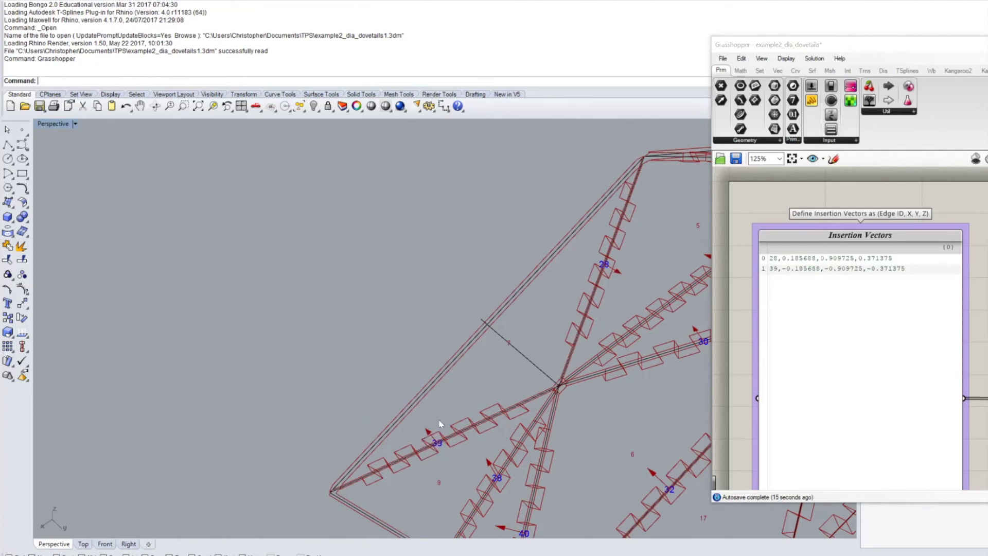
{"action": "scroll", "coordinate": [870, 351], "scroll_direction": "down", "scroll_amount": 3}
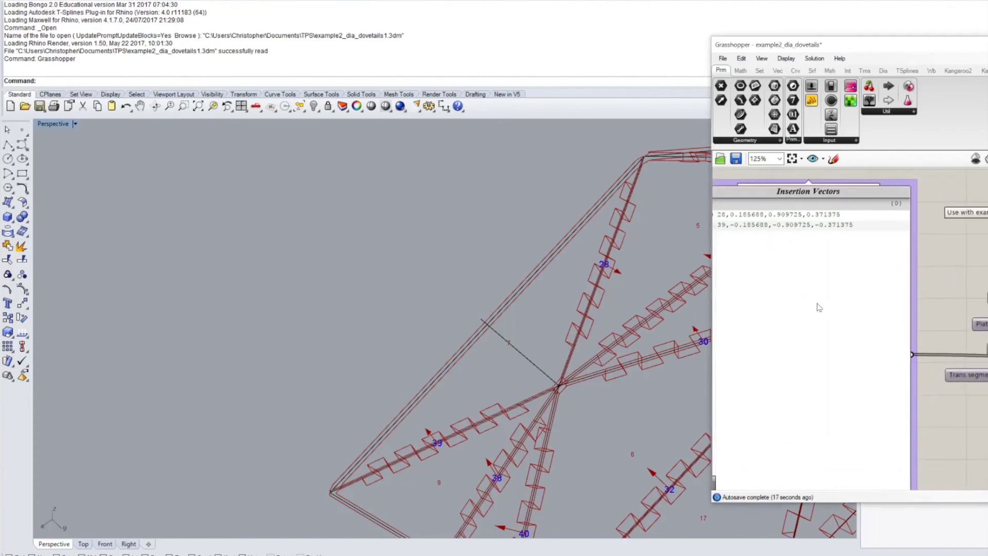
{"action": "scroll", "coordinate": [928, 362], "scroll_direction": "up", "scroll_amount": 4}
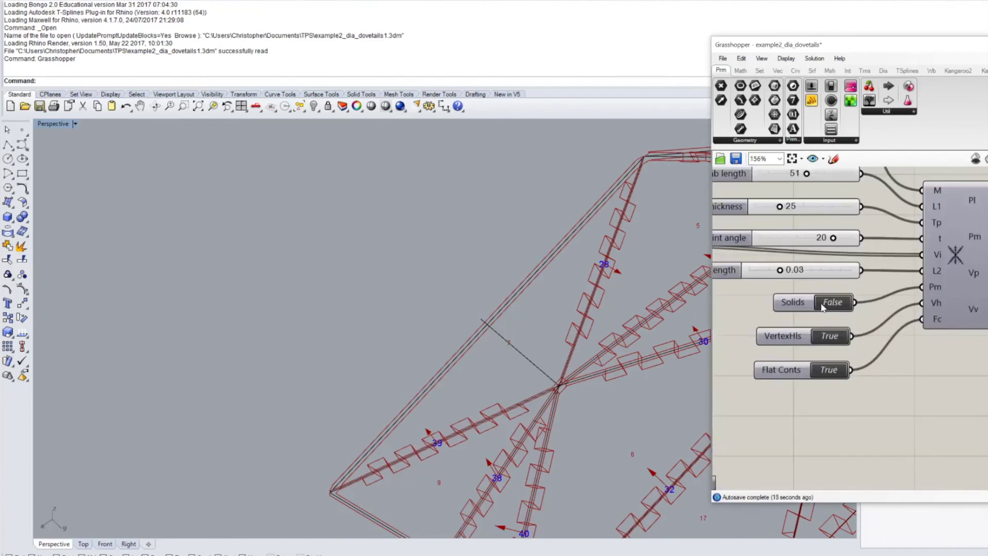
{"action": "left_click", "coordinate": [826, 306]}
{"action": "scroll", "coordinate": [546, 407], "scroll_direction": "up", "scroll_amount": 5}
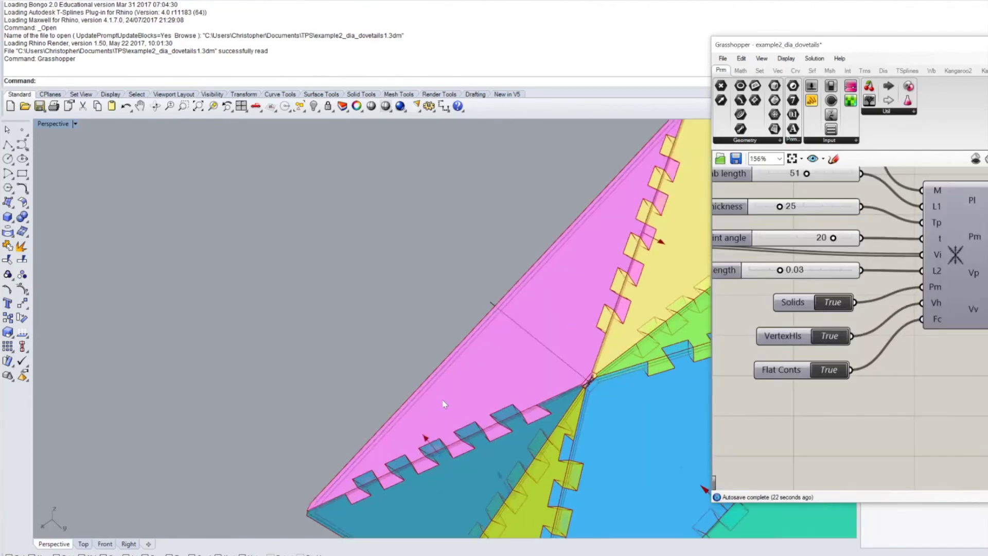
Bake the Plate Meshes geometry into the Rhino document and set the Perspective viewport to Shaded display
{"action": "right_click_drag", "start_coordinate": [546, 407], "coordinate": [511, 328]}
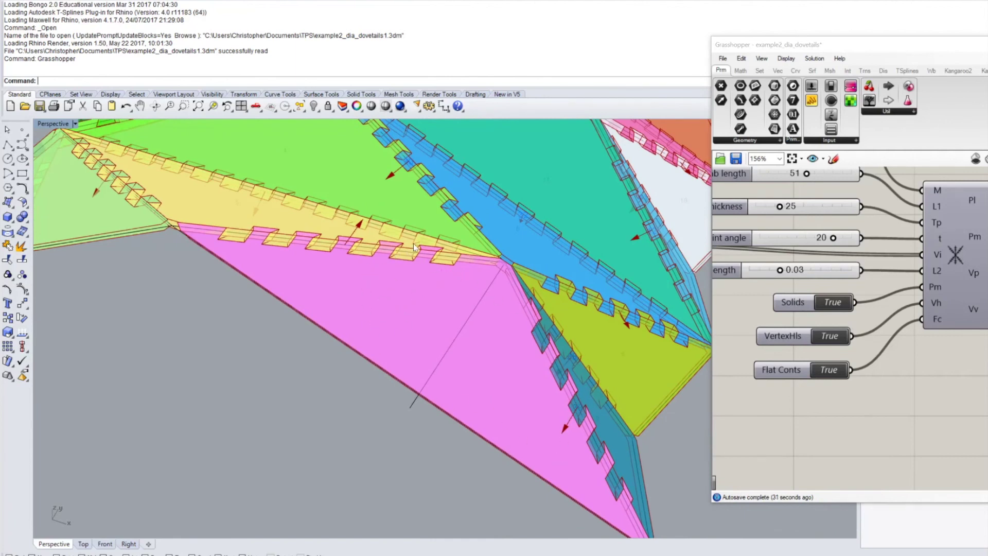
{"action": "right_click_drag", "start_coordinate": [437, 254], "coordinate": [451, 306]}
{"action": "left_click", "coordinate": [488, 341]}
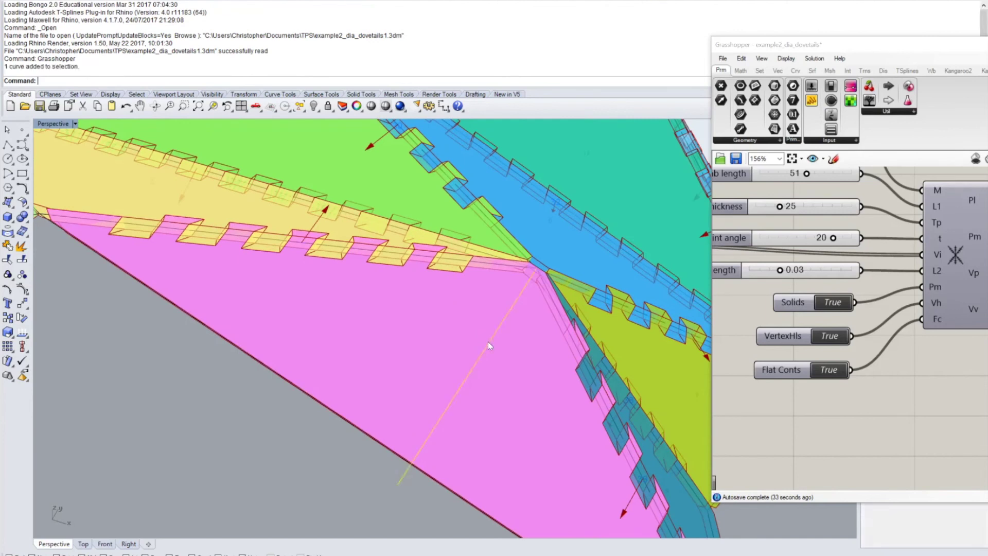
{"action": "right_click_drag", "start_coordinate": [986, 366], "coordinate": [950, 347]}
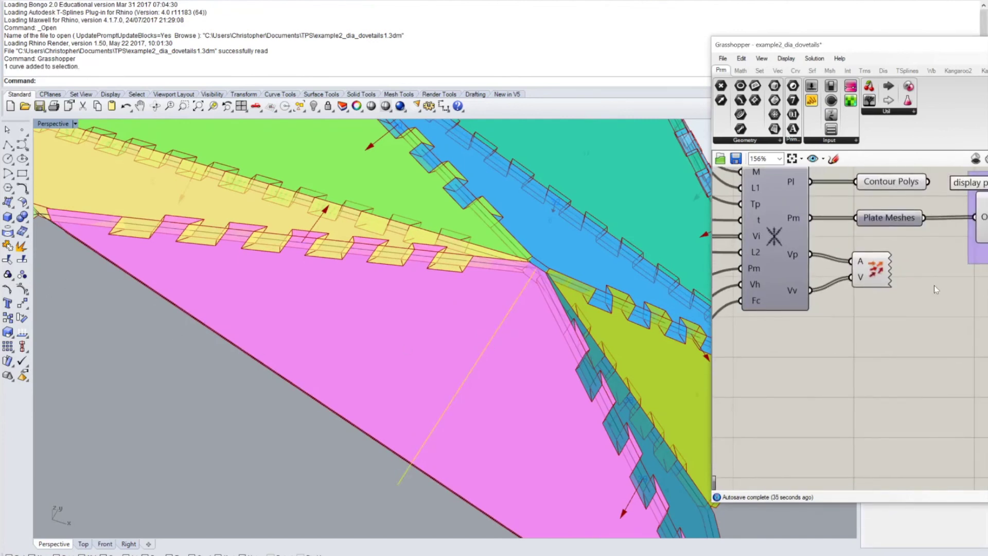
{"action": "right_click_drag", "start_coordinate": [917, 268], "coordinate": [726, 336]}
{"action": "right_click_drag", "start_coordinate": [798, 271], "coordinate": [866, 287]}
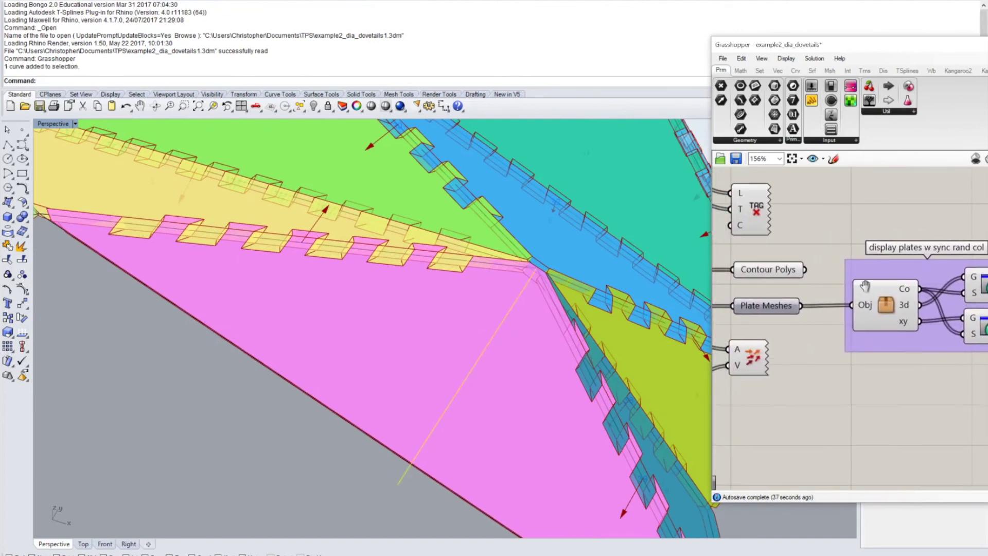
{"action": "left_click", "coordinate": [771, 306]}
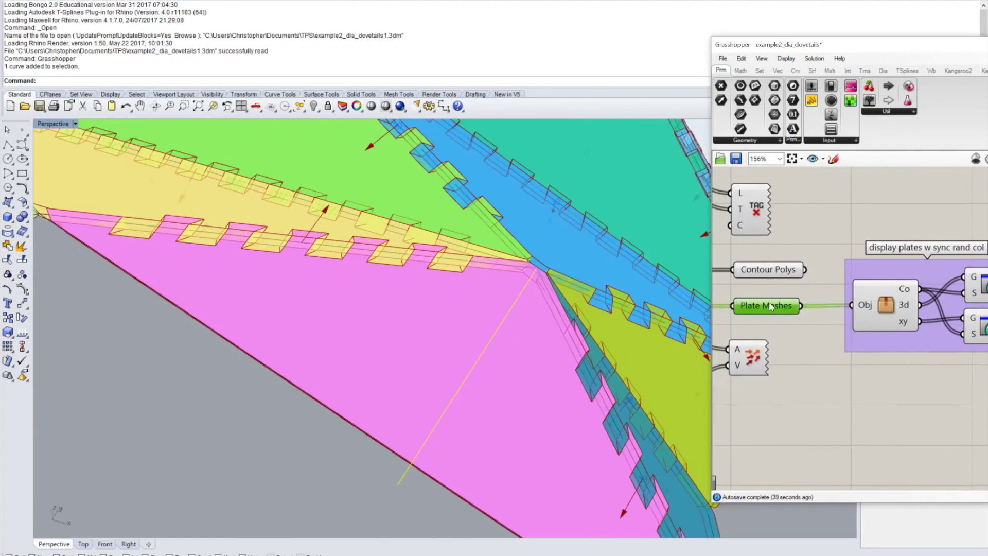
{"action": "right_click", "coordinate": [770, 308]}
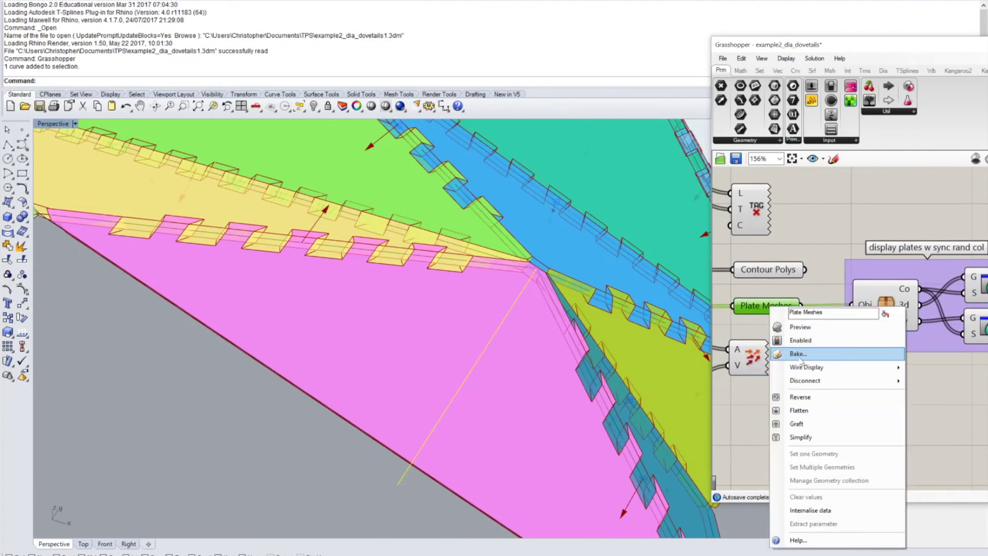
{"action": "left_click", "coordinate": [801, 357]}
{"action": "left_click", "coordinate": [814, 461]}
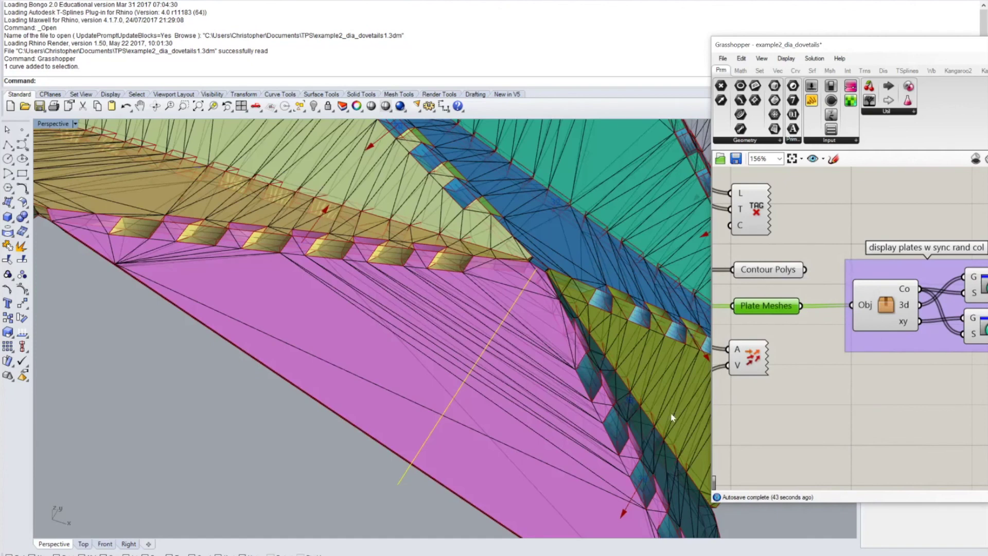
{"action": "left_click", "coordinate": [386, 106]}
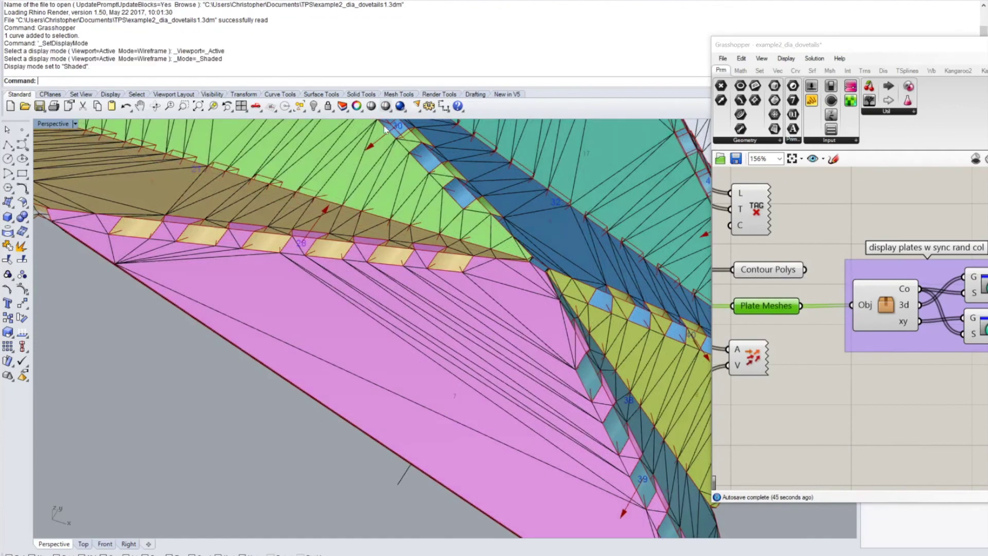
Move the bisector line onto the corner vertex of a dovetail tab on edge 28
{"action": "left_click", "coordinate": [401, 480]}
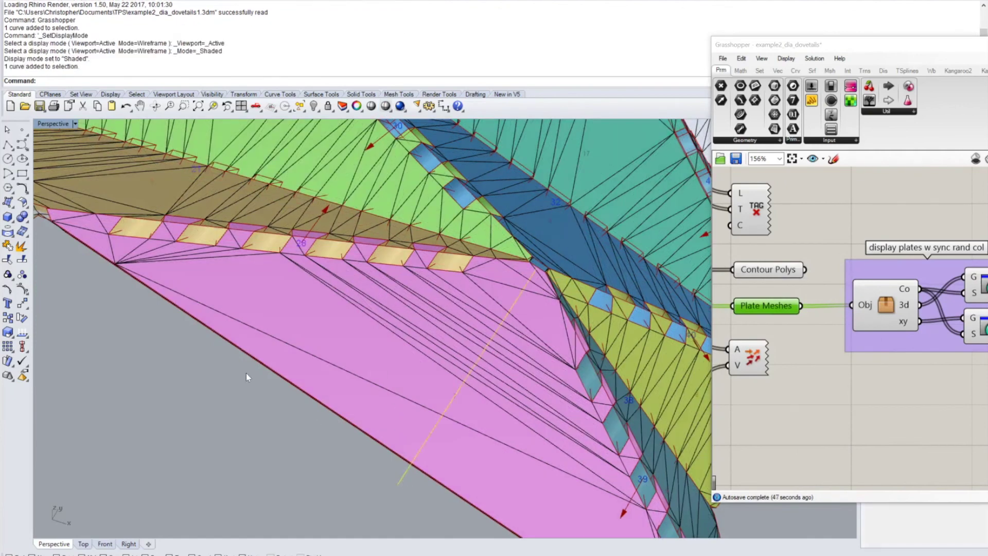
{"action": "left_click", "coordinate": [22, 303]}
{"action": "left_click", "coordinate": [408, 469]}
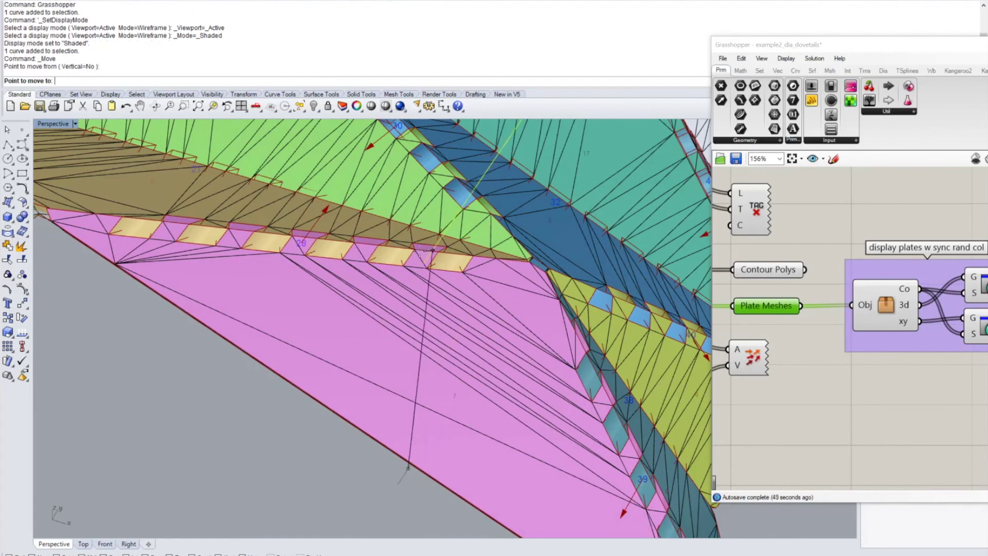
{"action": "scroll", "coordinate": [346, 260], "scroll_direction": "up", "scroll_amount": 4}
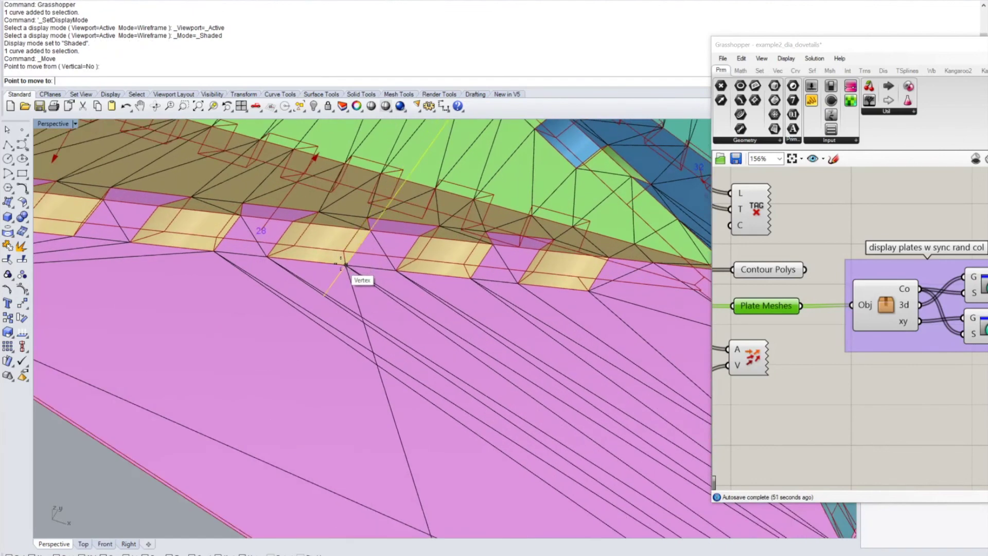
{"action": "left_click", "coordinate": [344, 262]}
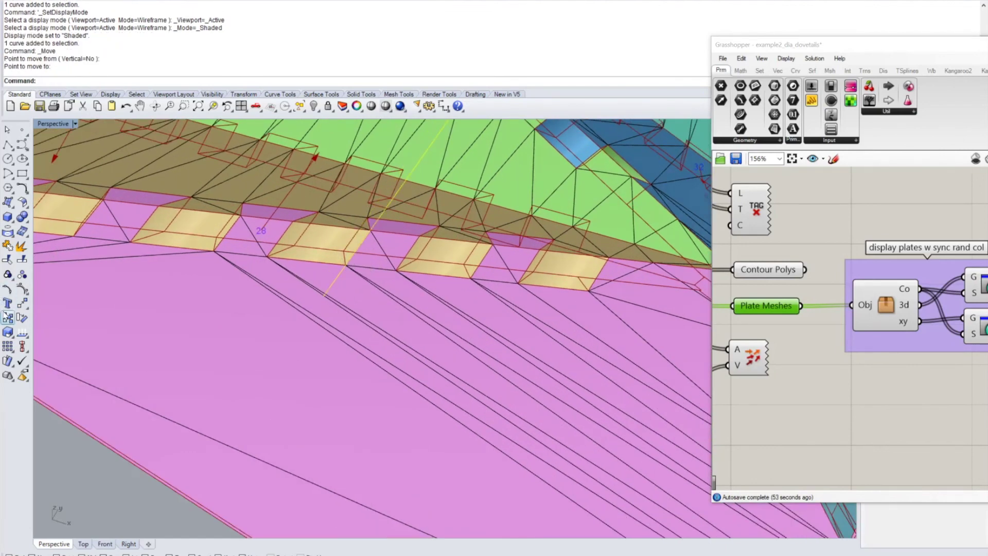
Copy the bisector line from the edge 28 tab corner to two tab corners along edge 39
{"action": "left_click", "coordinate": [8, 318]}
{"action": "left_click", "coordinate": [346, 264]}
{"action": "scroll", "coordinate": [299, 235], "scroll_direction": "down", "scroll_amount": 8}
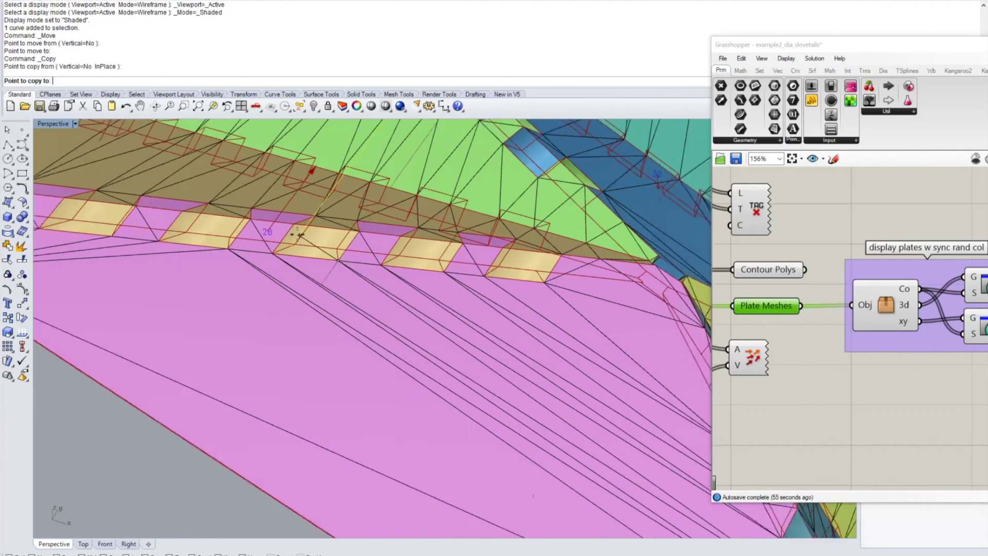
{"action": "scroll", "coordinate": [556, 414], "scroll_direction": "up", "scroll_amount": 8}
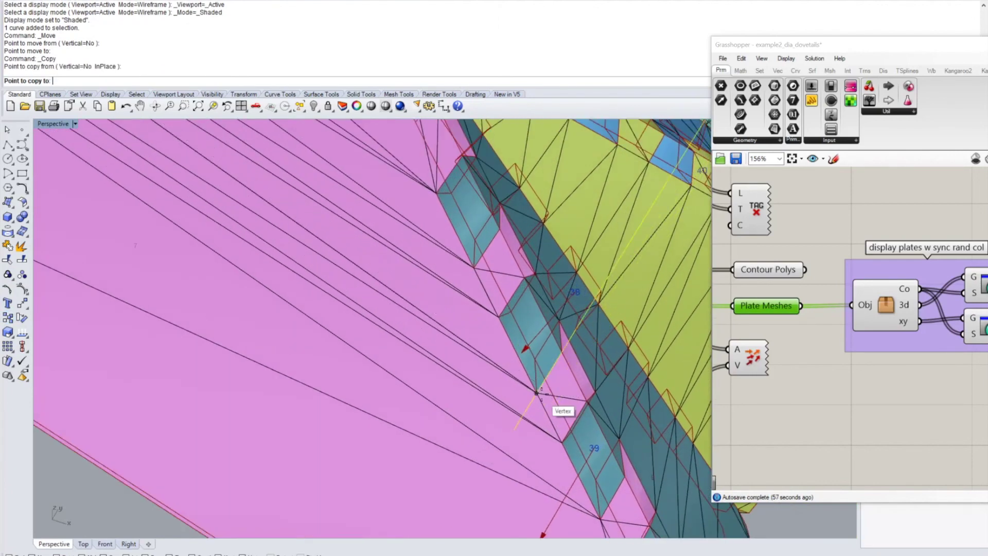
{"action": "left_click", "coordinate": [537, 393]}
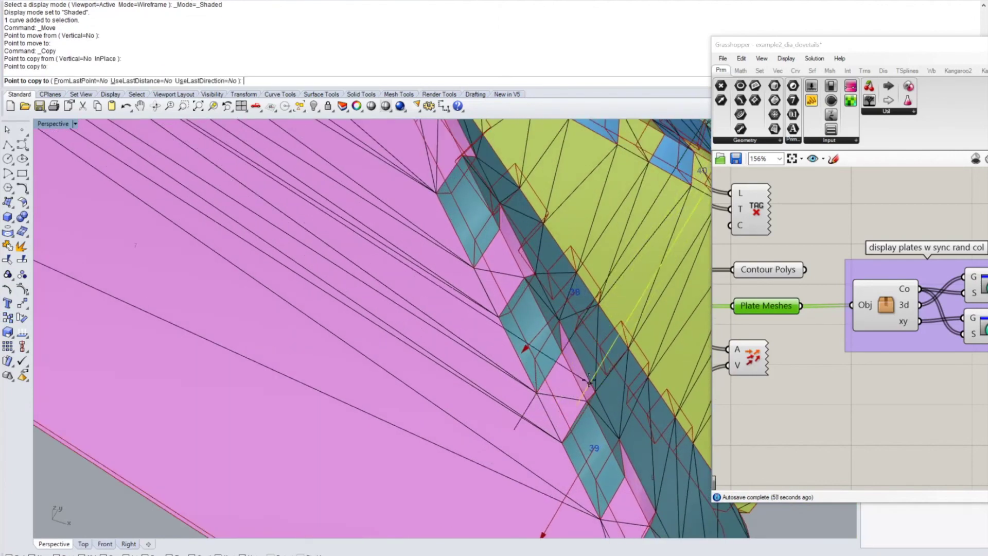
{"action": "left_click", "coordinate": [470, 280]}
{"action": "scroll", "coordinate": [499, 327], "scroll_direction": "down", "scroll_amount": 3}
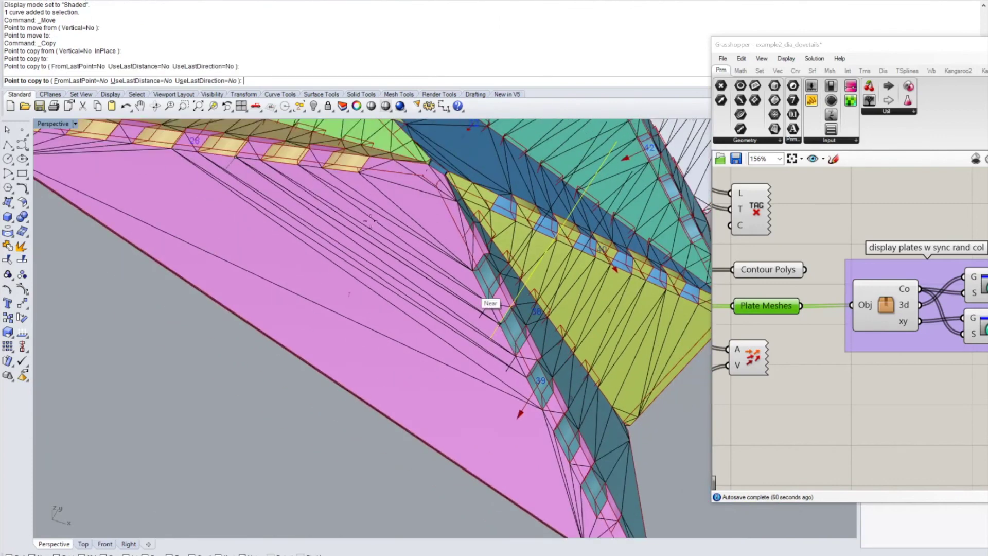
{"action": "key", "text": "Return"}
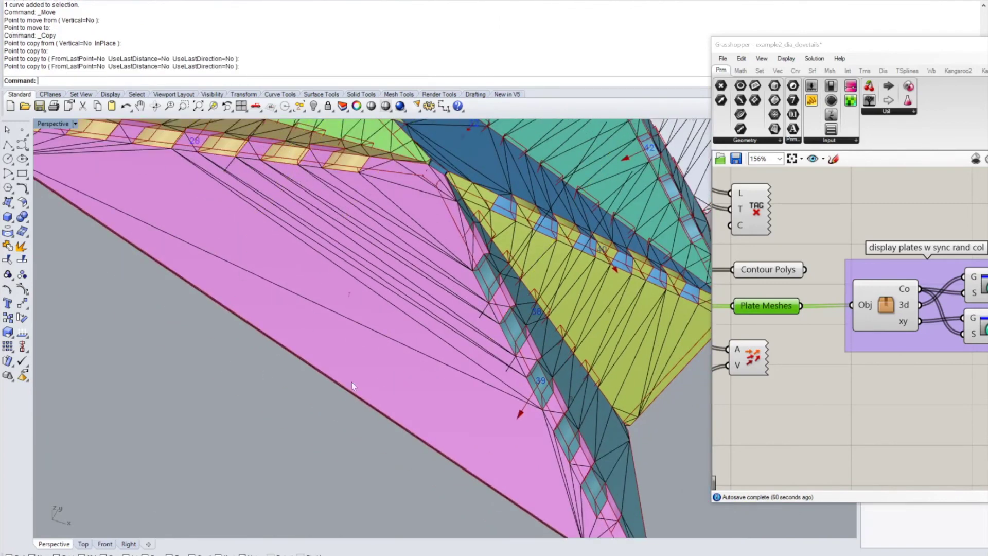
Undo the line copies, the line move and the mesh bake, and clear the selection
{"action": "scroll", "coordinate": [370, 367], "scroll_direction": "down", "scroll_amount": 3}
{"action": "left_click", "coordinate": [126, 106]}
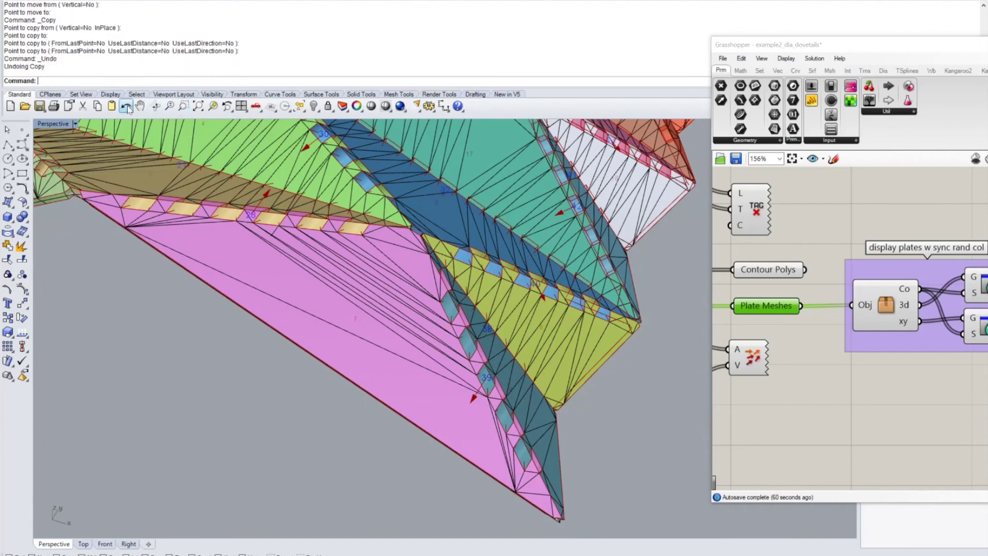
{"action": "left_click", "coordinate": [126, 106]}
{"action": "left_click", "coordinate": [125, 106]}
{"action": "key", "text": "Escape"}
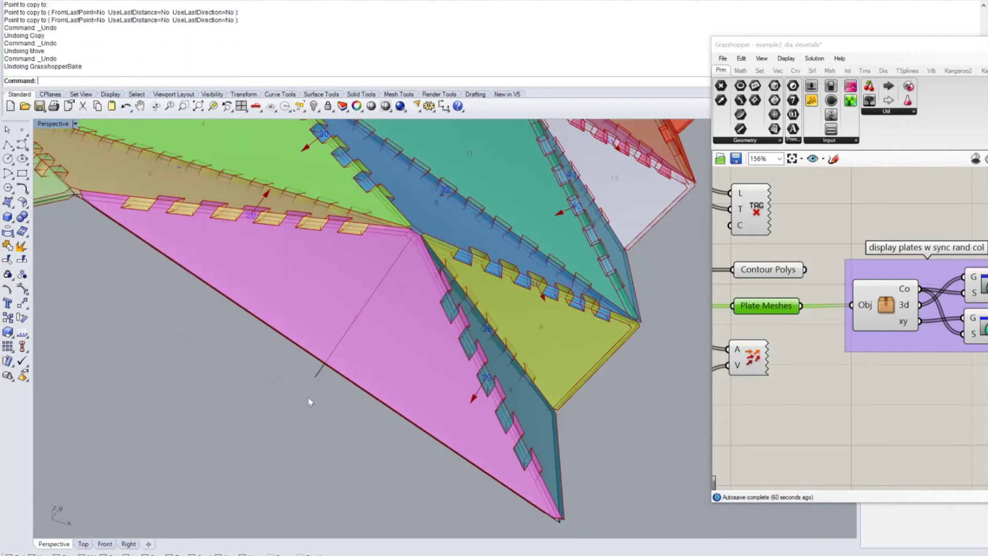
{"action": "right_click_drag", "start_coordinate": [344, 394], "coordinate": [350, 340]}
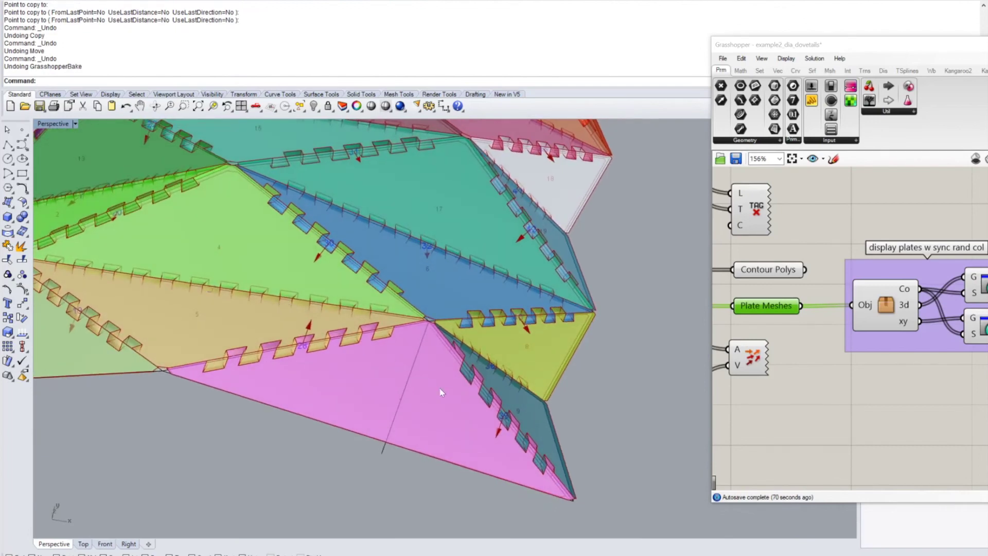
{"action": "right_click_drag", "start_coordinate": [439, 266], "coordinate": [446, 261]}
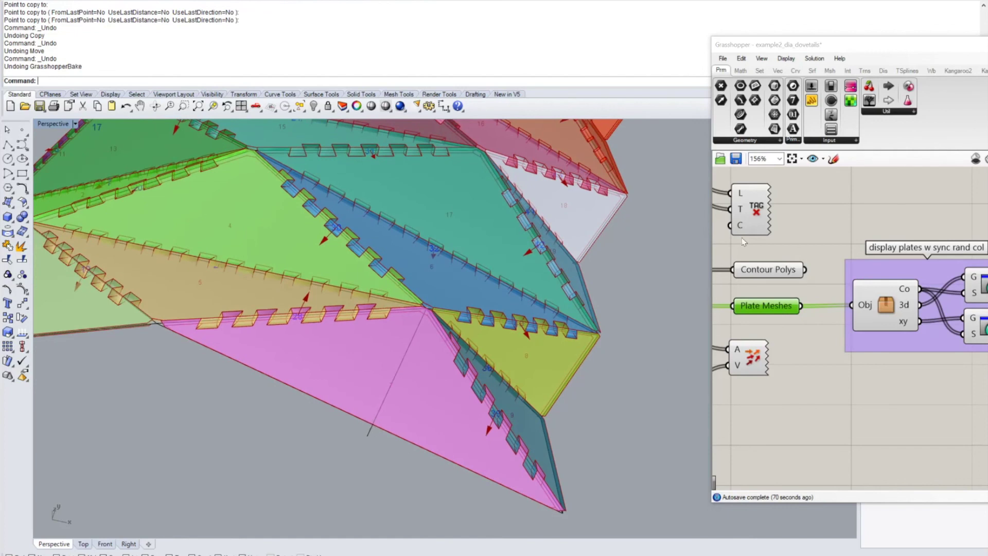
{"action": "left_click_drag", "start_coordinate": [871, 47], "coordinate": [843, 53]}
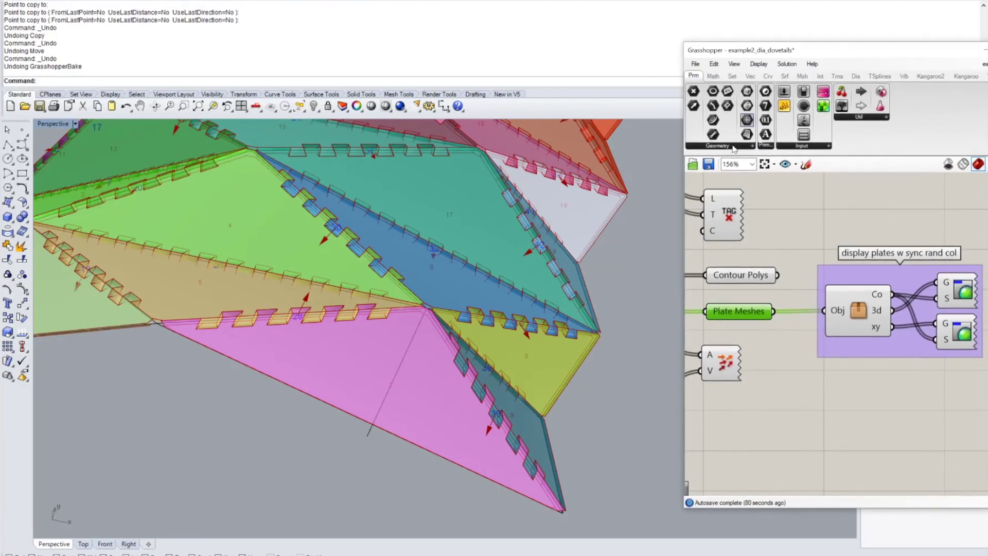